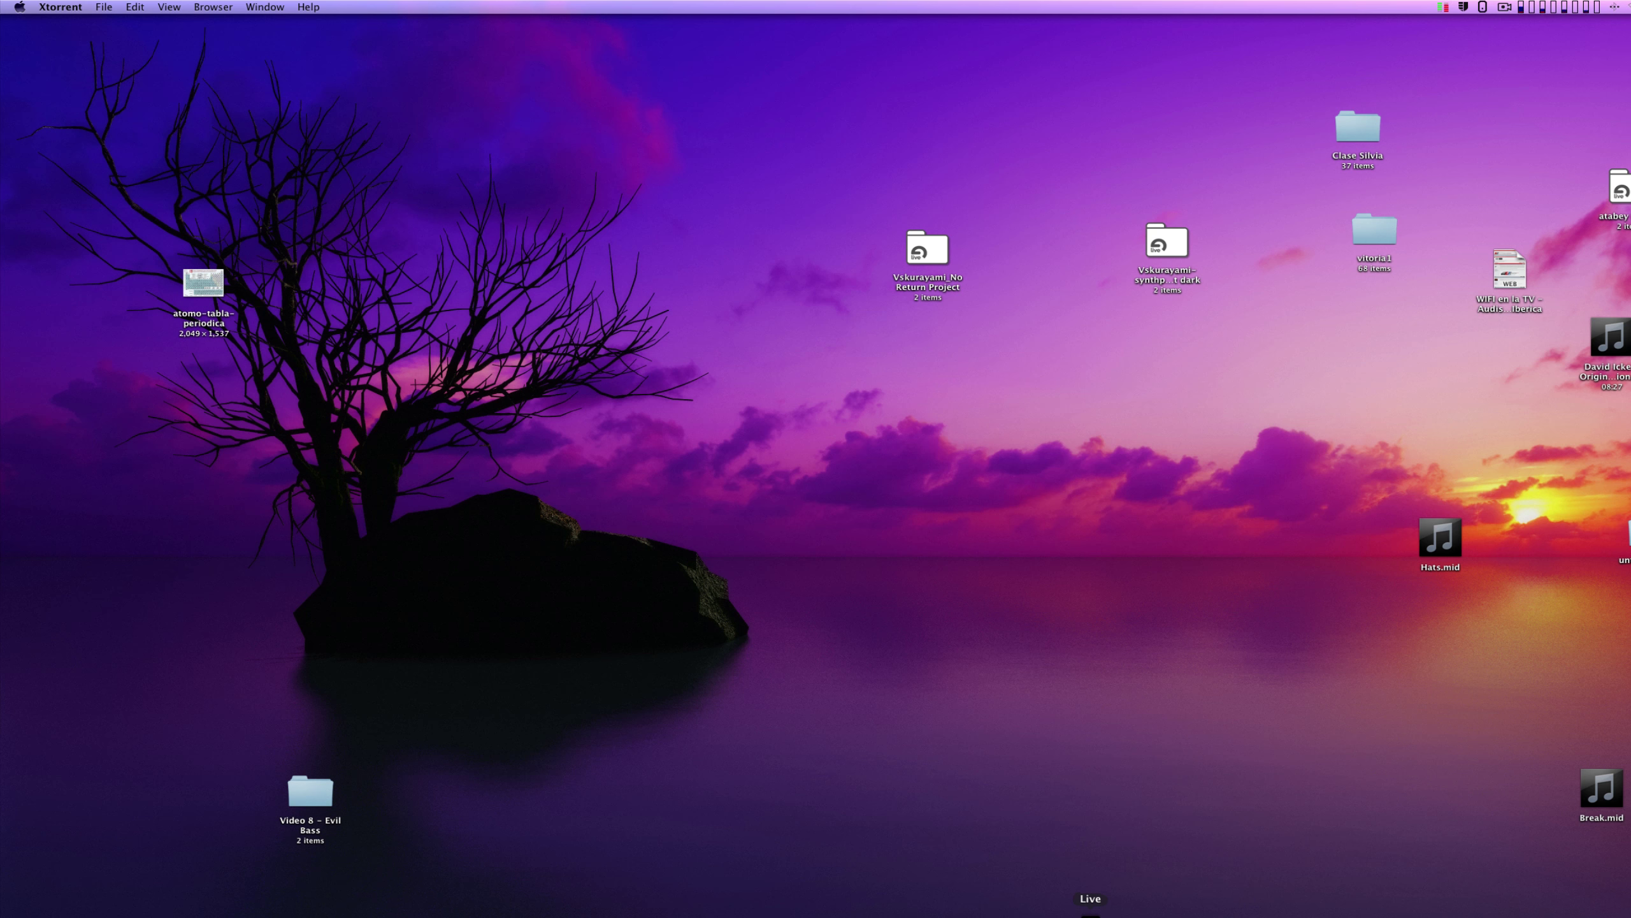
Step: Open Ableton Live, load Vinyl Distortion on the 1 Audio track, and set Crackle Volume to 0.87, Drive to 1.00 and Pinch frequency to 4.42 kHz
left_click(1087, 913)
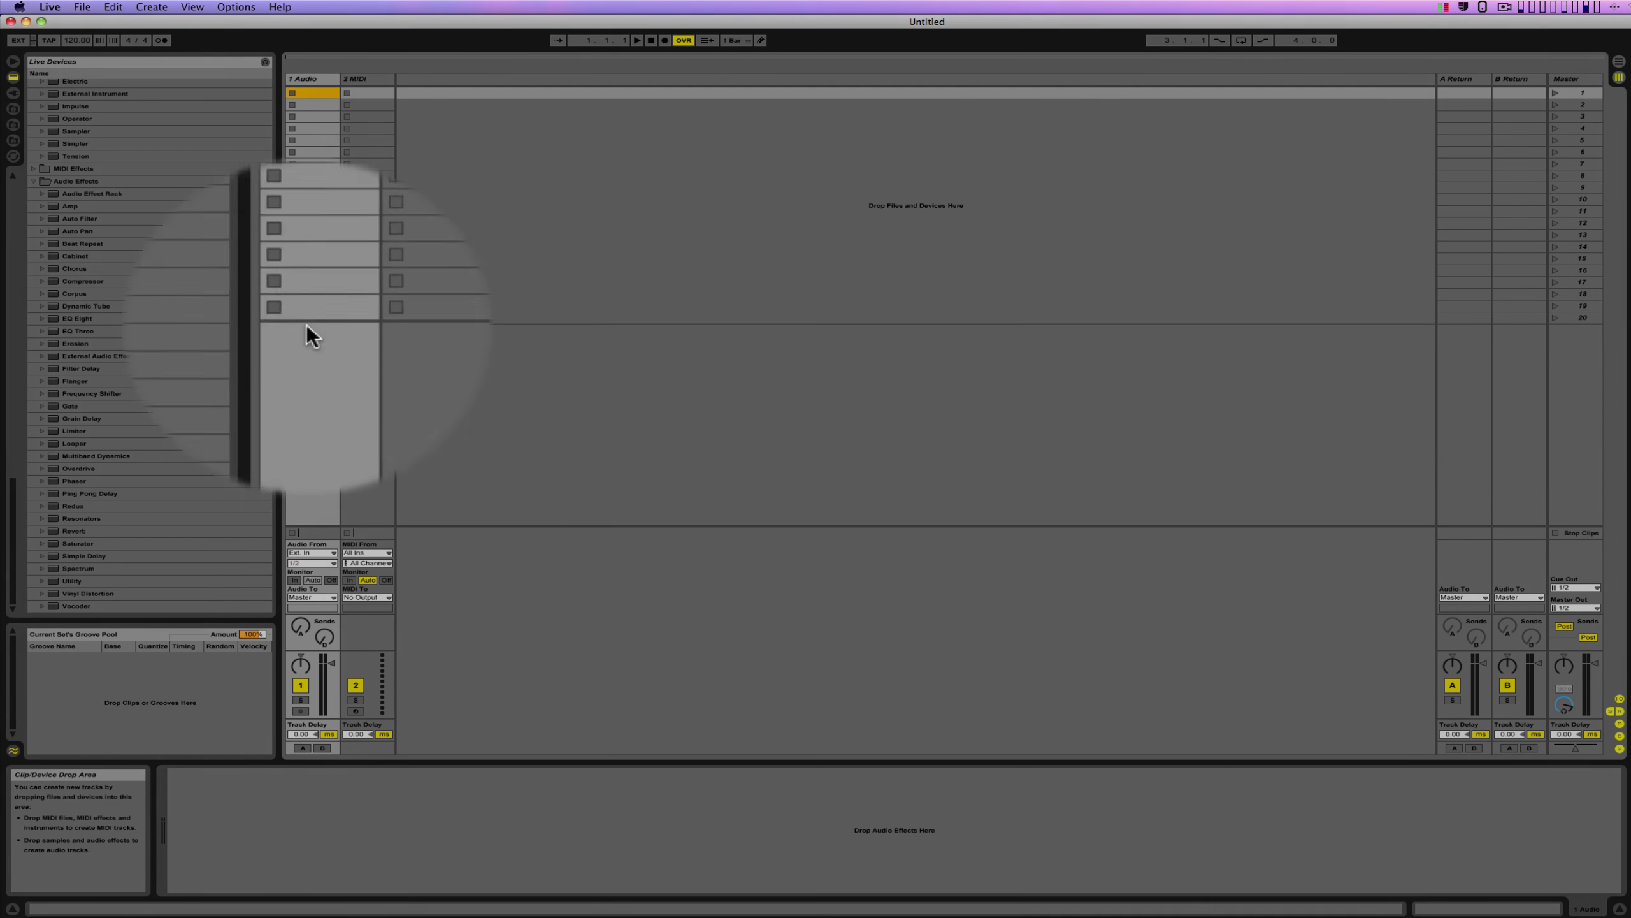
left_click_drag(270, 568, 412, 540)
left_click_drag(295, 581, 568, 484)
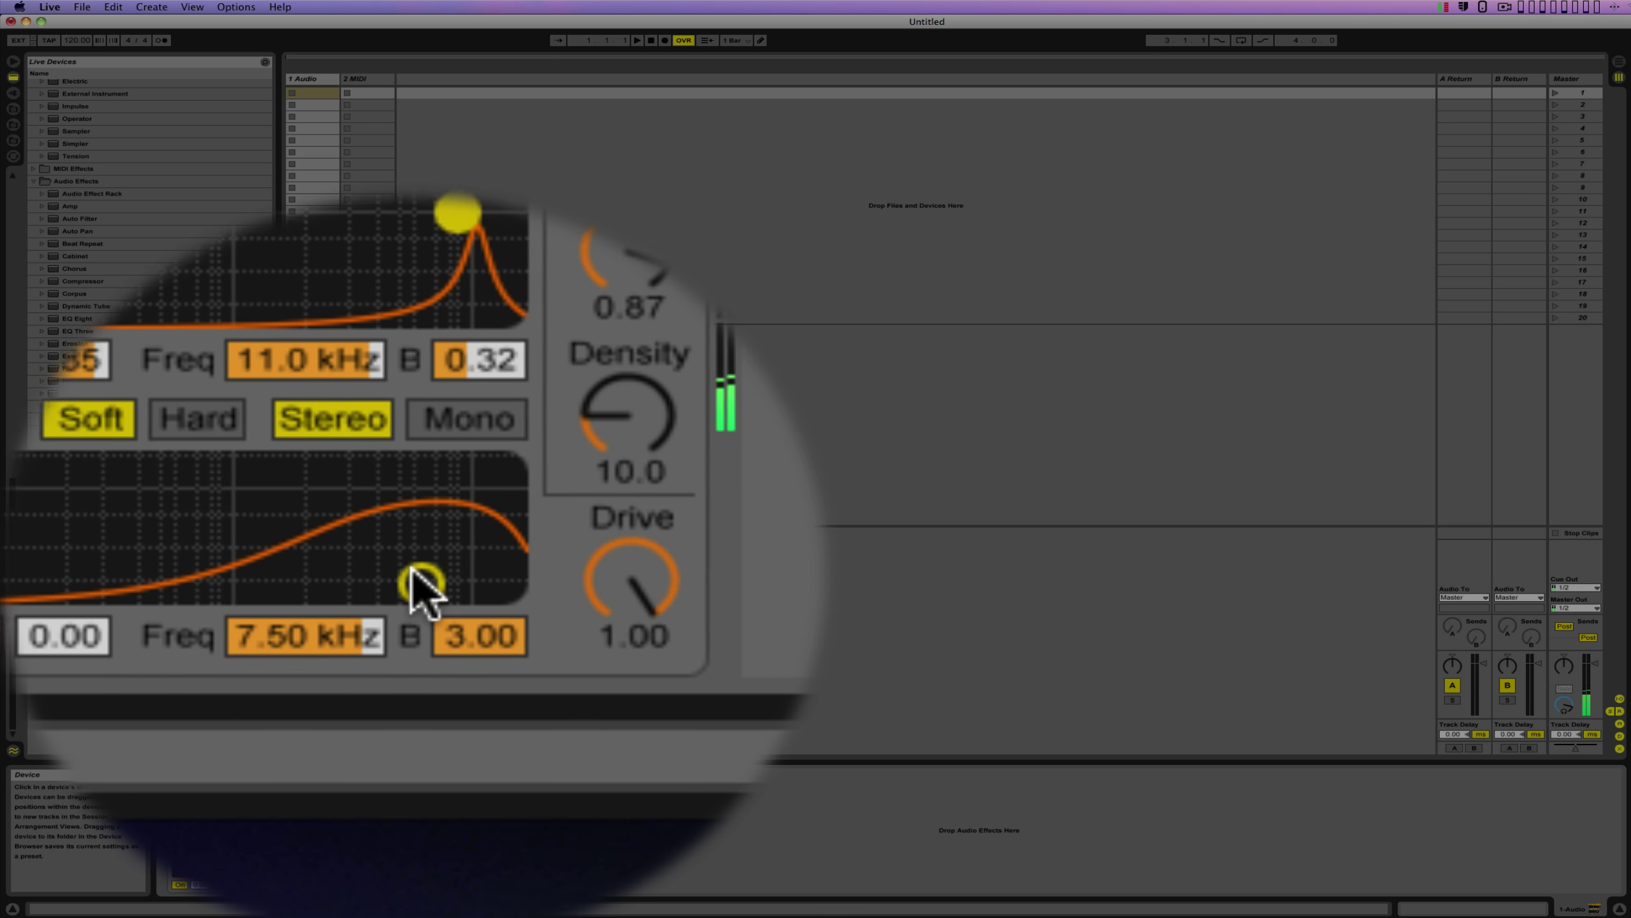
mouse_move(411, 569)
left_mouse_down()
mouse_move(366, 545)
mouse_move(408, 565)
mouse_move(287, 566)
left_mouse_up()
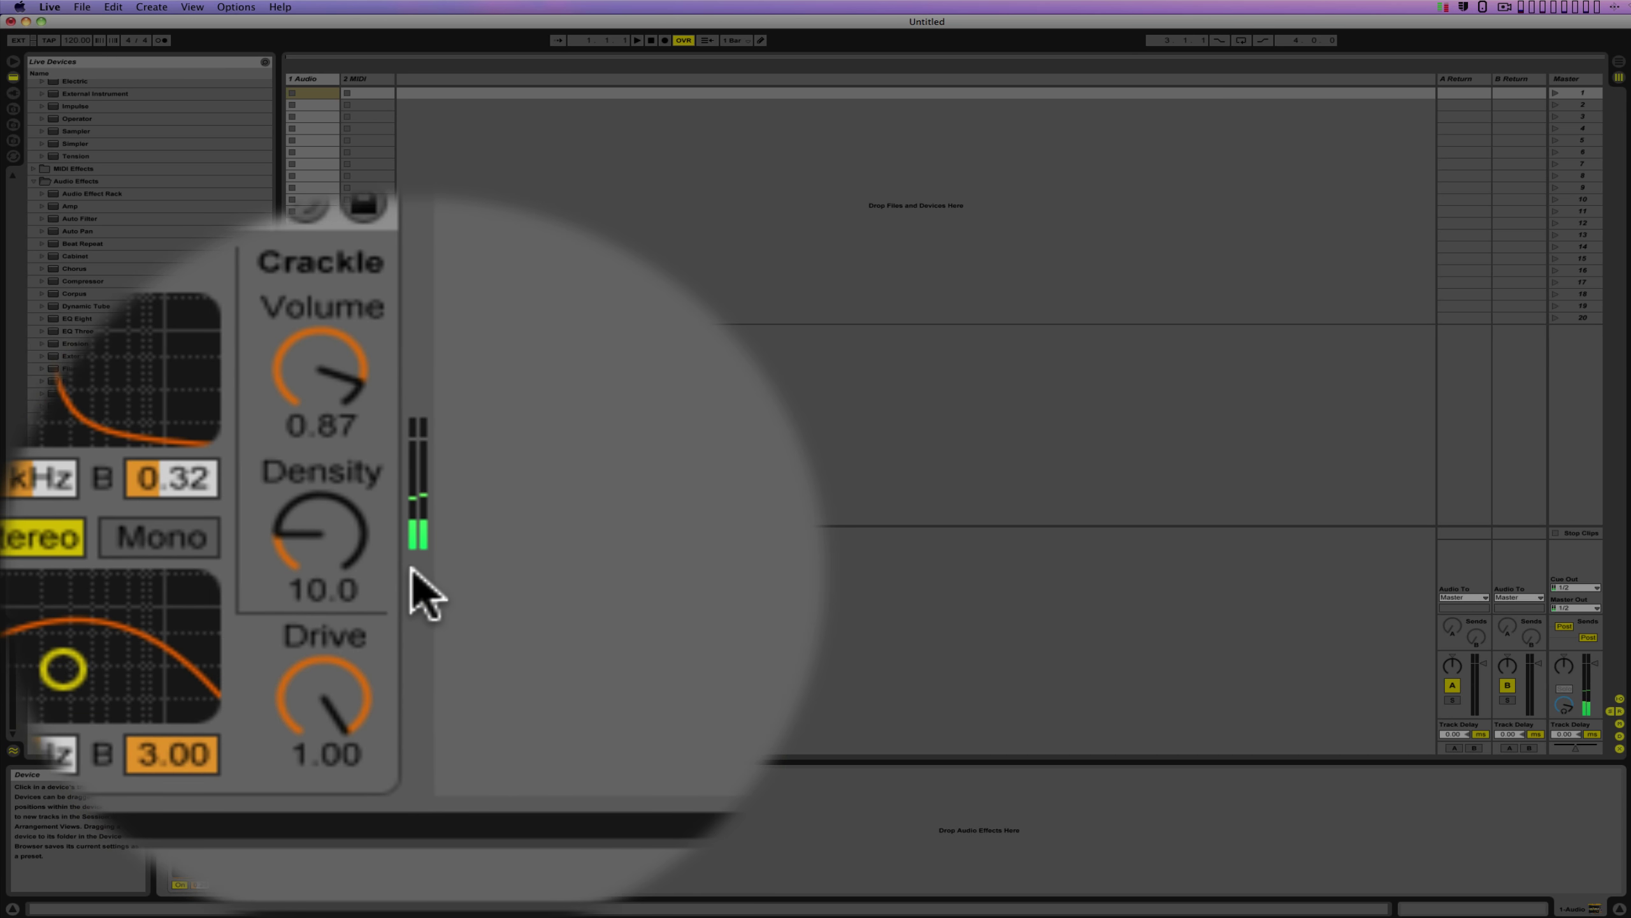
left_click(411, 568)
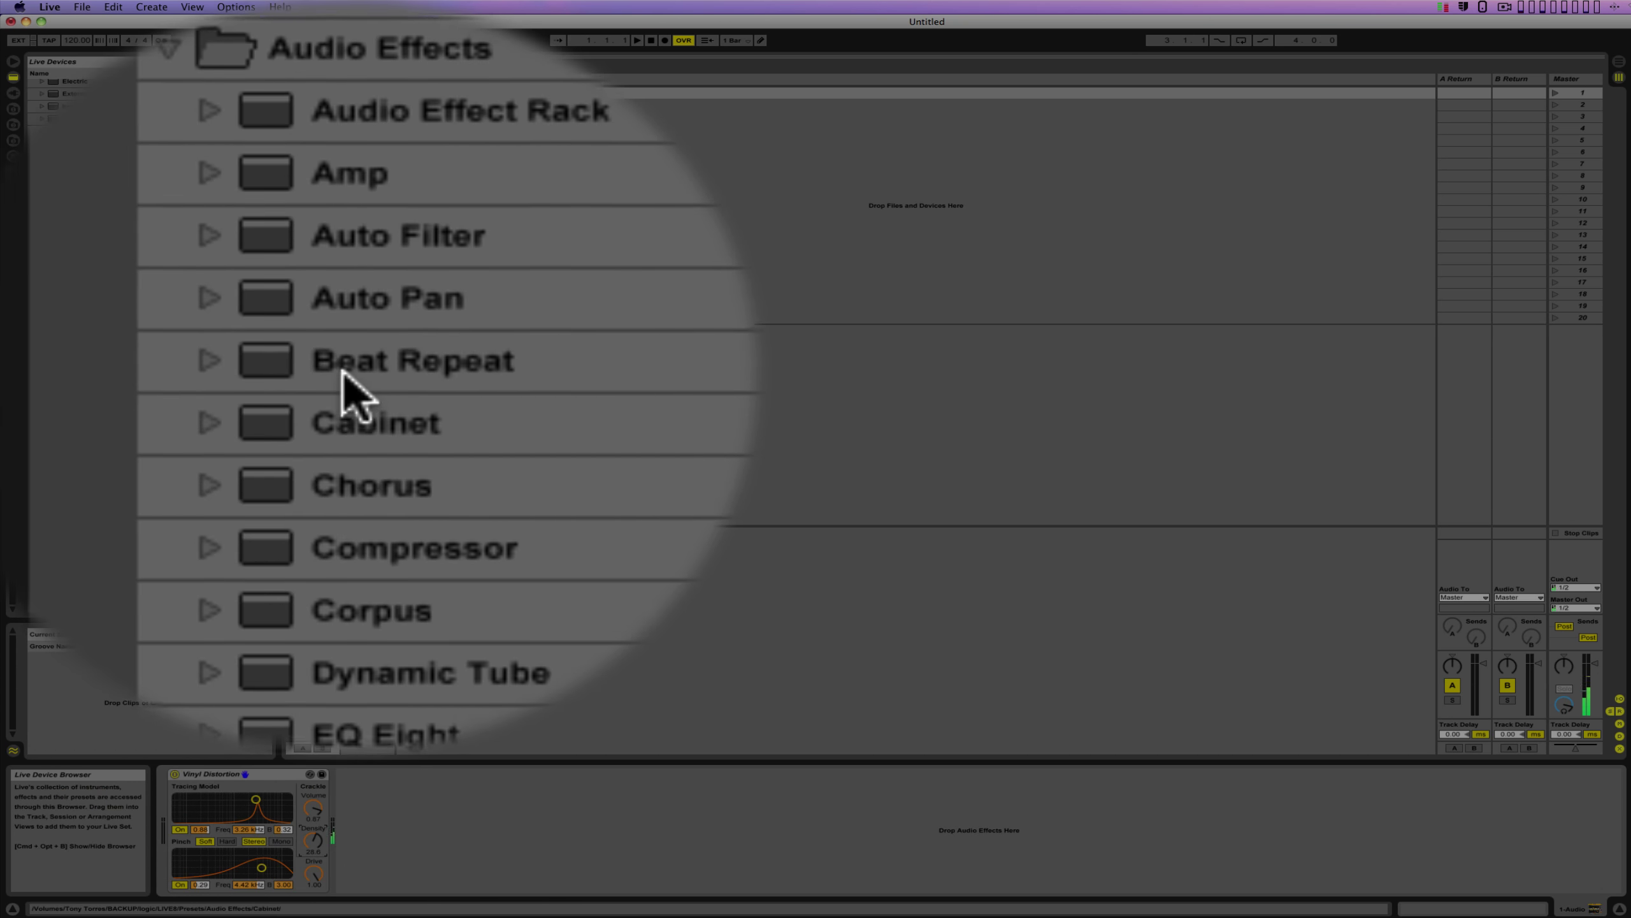
Step: Add Auto Filter before Vinyl Distortion as a band-pass at 447 Hz, Q 1.91, with LFO Amount 30.0 and a beat-synced rate
left_click(262, 370)
left_click_drag(262, 371, 414, 571)
left_click(345, 590)
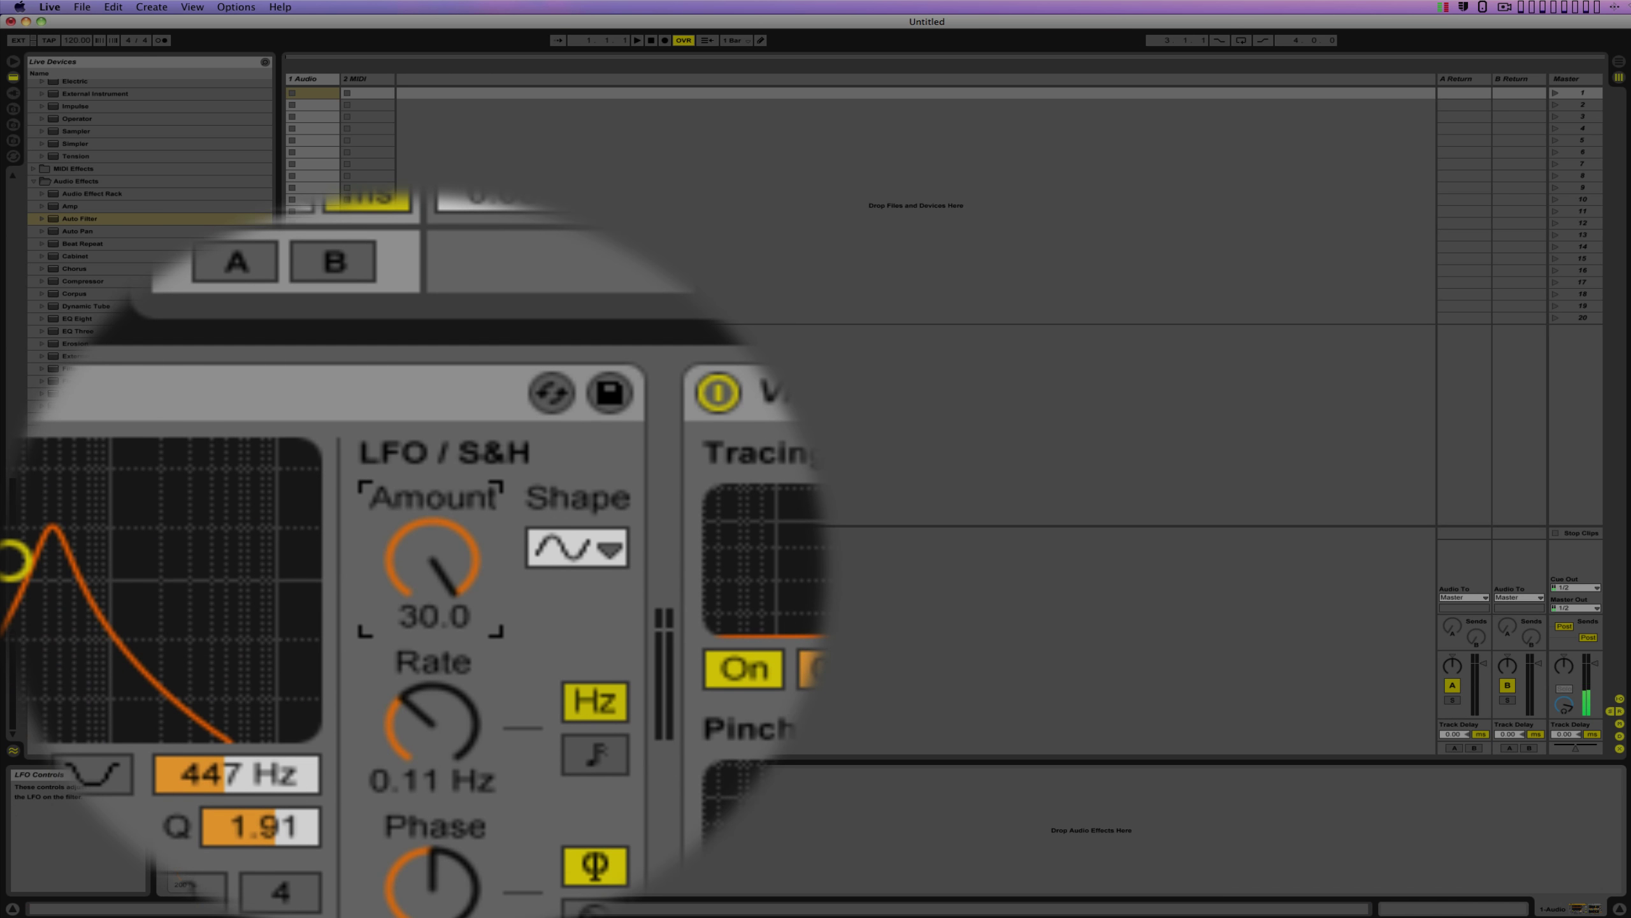
left_click(414, 570)
left_click_drag(413, 568, 413, 543)
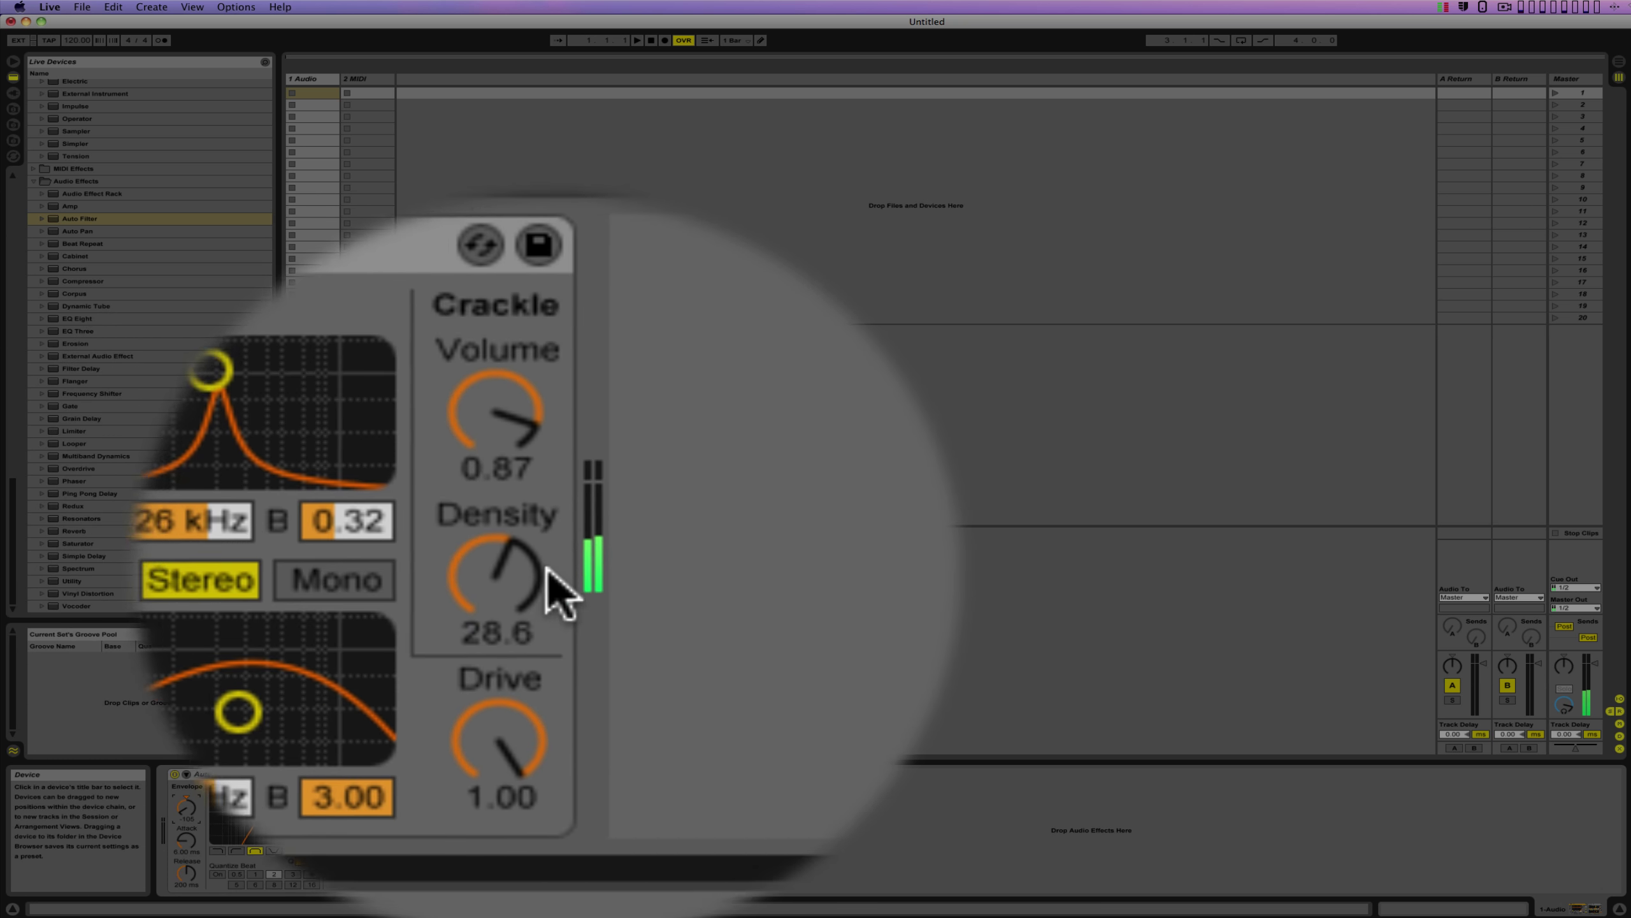
Step: Set Vinyl Distortion's Crackle Volume to 0.60, Density to 41.3, Drive to 0.00, Pinch bandwidth to 0.10 and Tracing Model frequency to 151 Hz
mouse_move(558, 583)
left_mouse_down()
mouse_move(537, 588)
mouse_move(539, 557)
left_mouse_up()
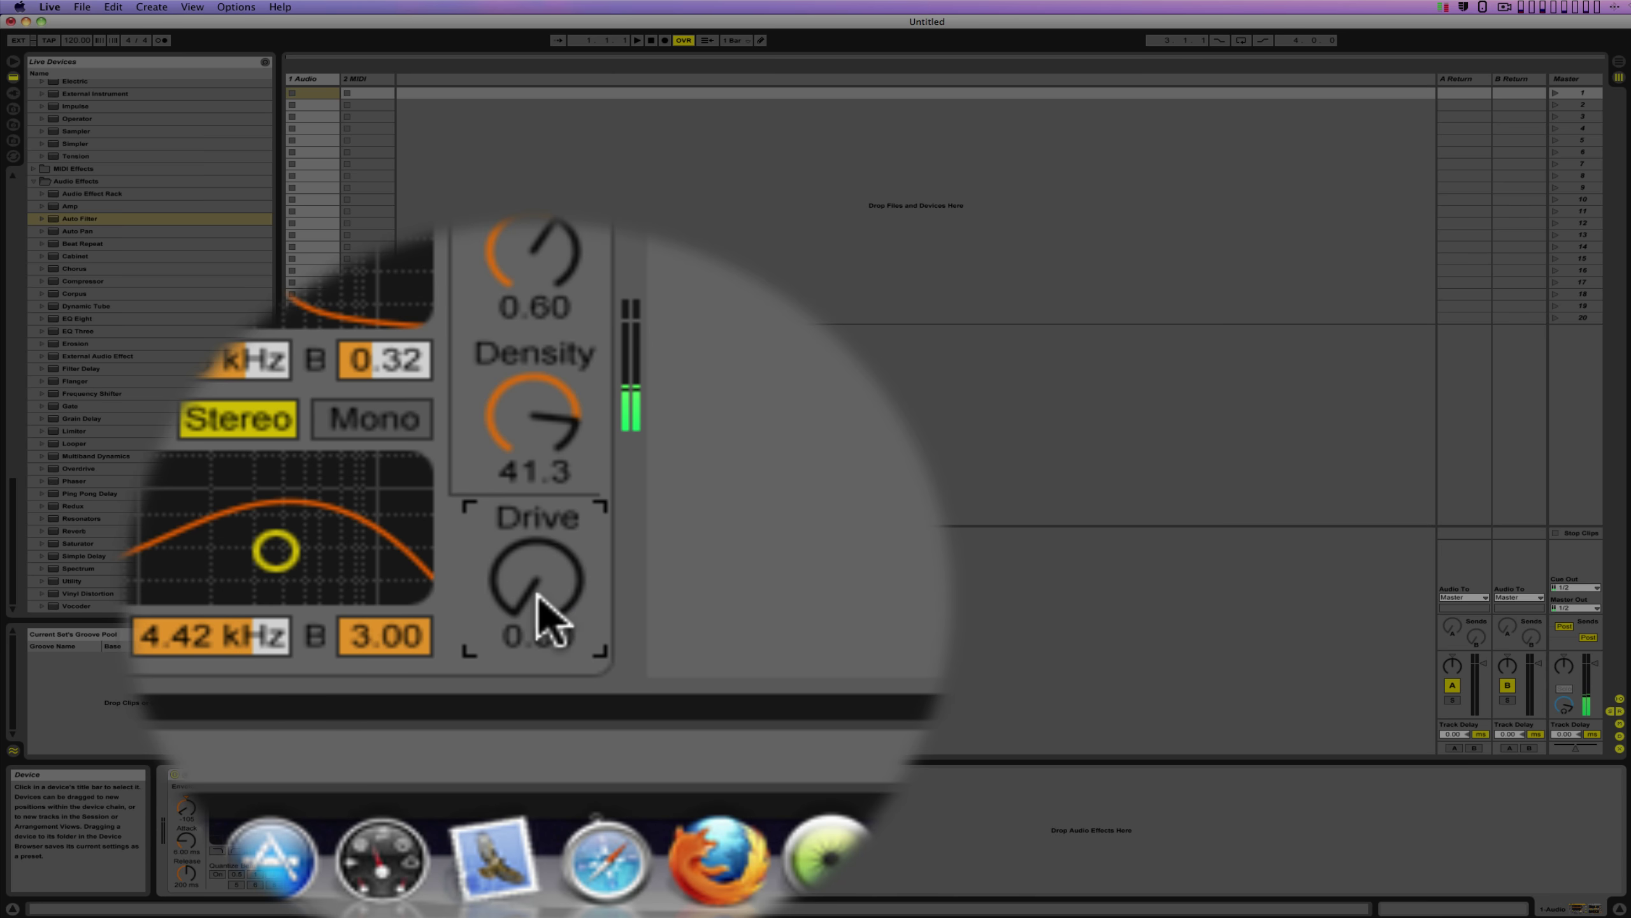
left_click_drag(504, 626, 504, 636)
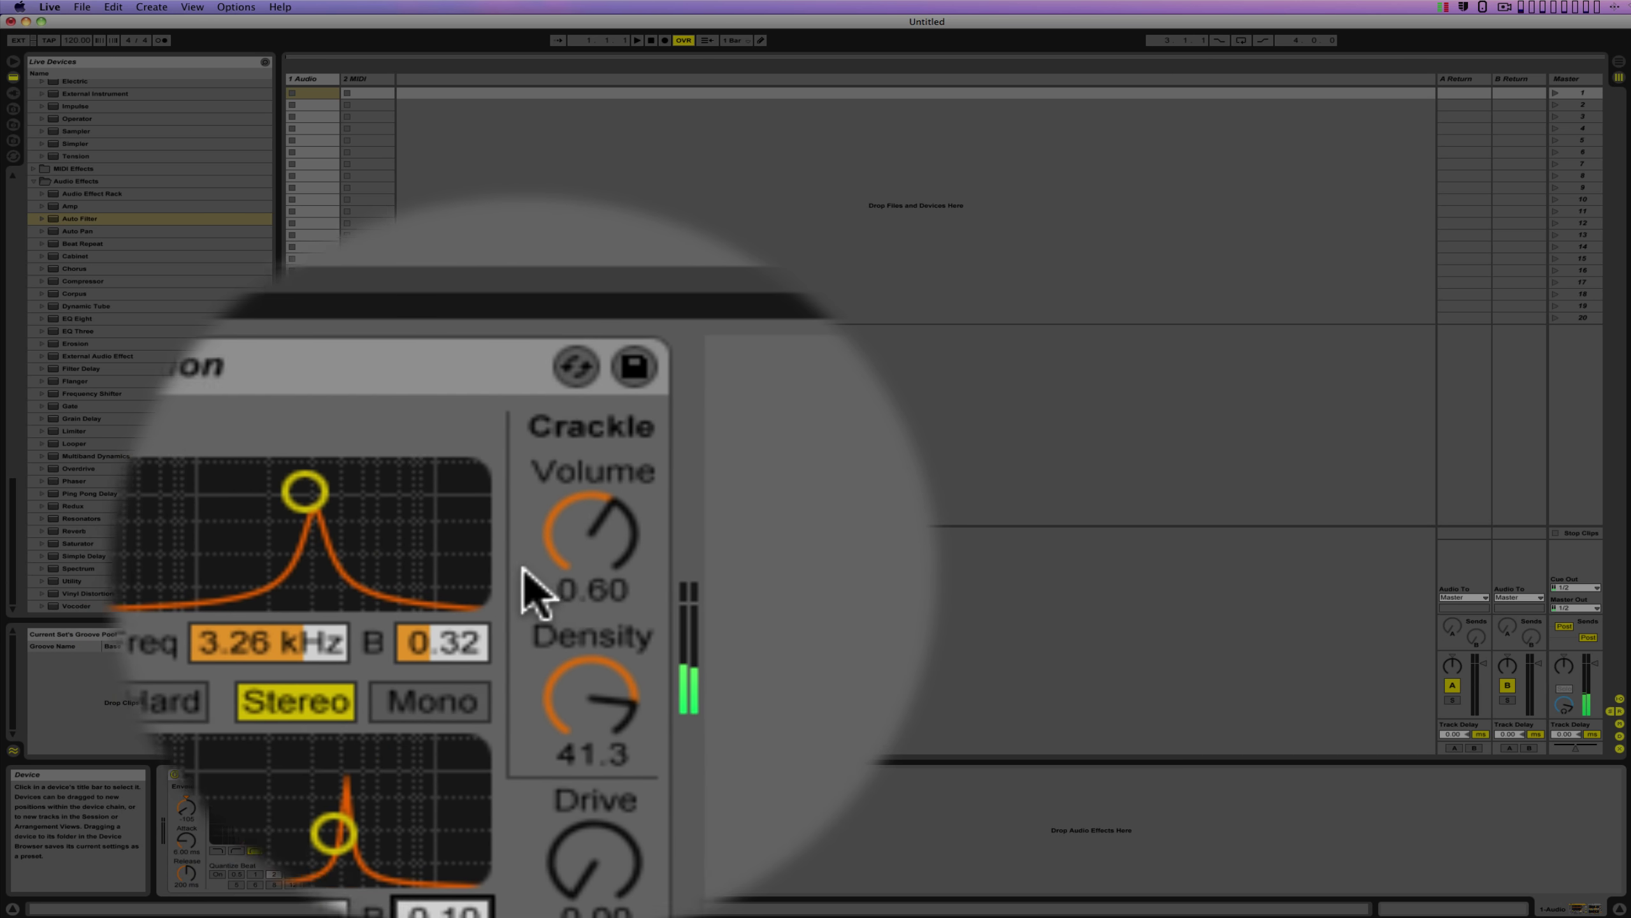
mouse_move(470, 570)
left_mouse_down()
mouse_move(424, 577)
mouse_move(424, 598)
left_mouse_up()
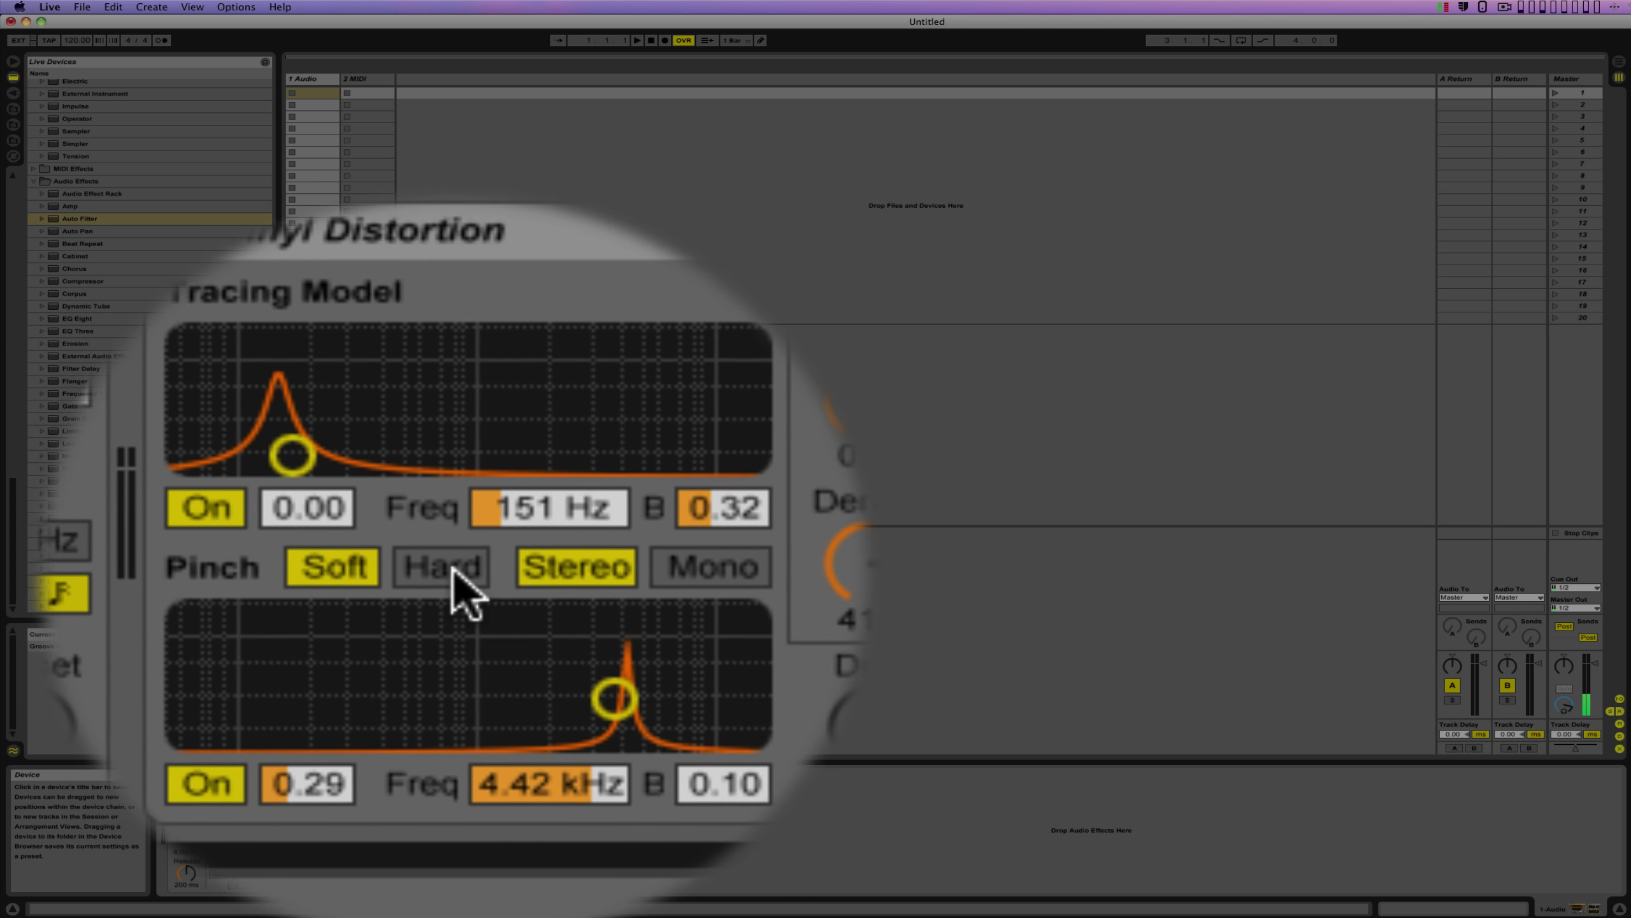
Step: Switch Pinch to Hard with amount 1.00 and bandwidth 2.12, Tracing Model bandwidth to 3.00, and Crackle Volume to 0.37 with Density 50.0
left_click(454, 569)
left_click_drag(505, 569, 506, 555)
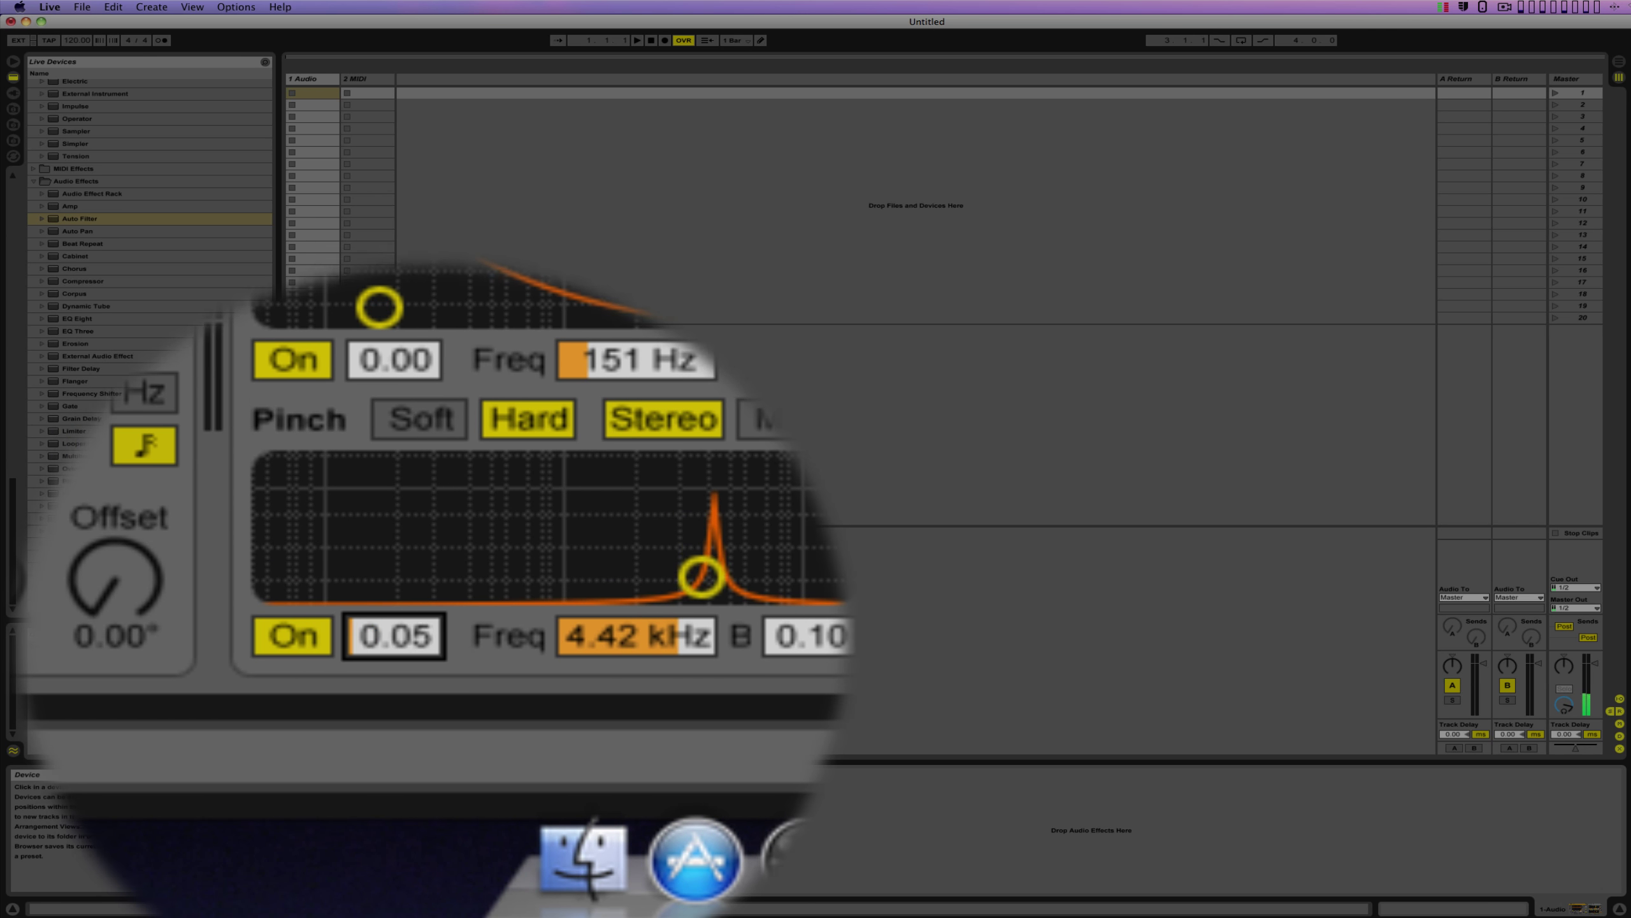
left_click_drag(443, 568, 443, 562)
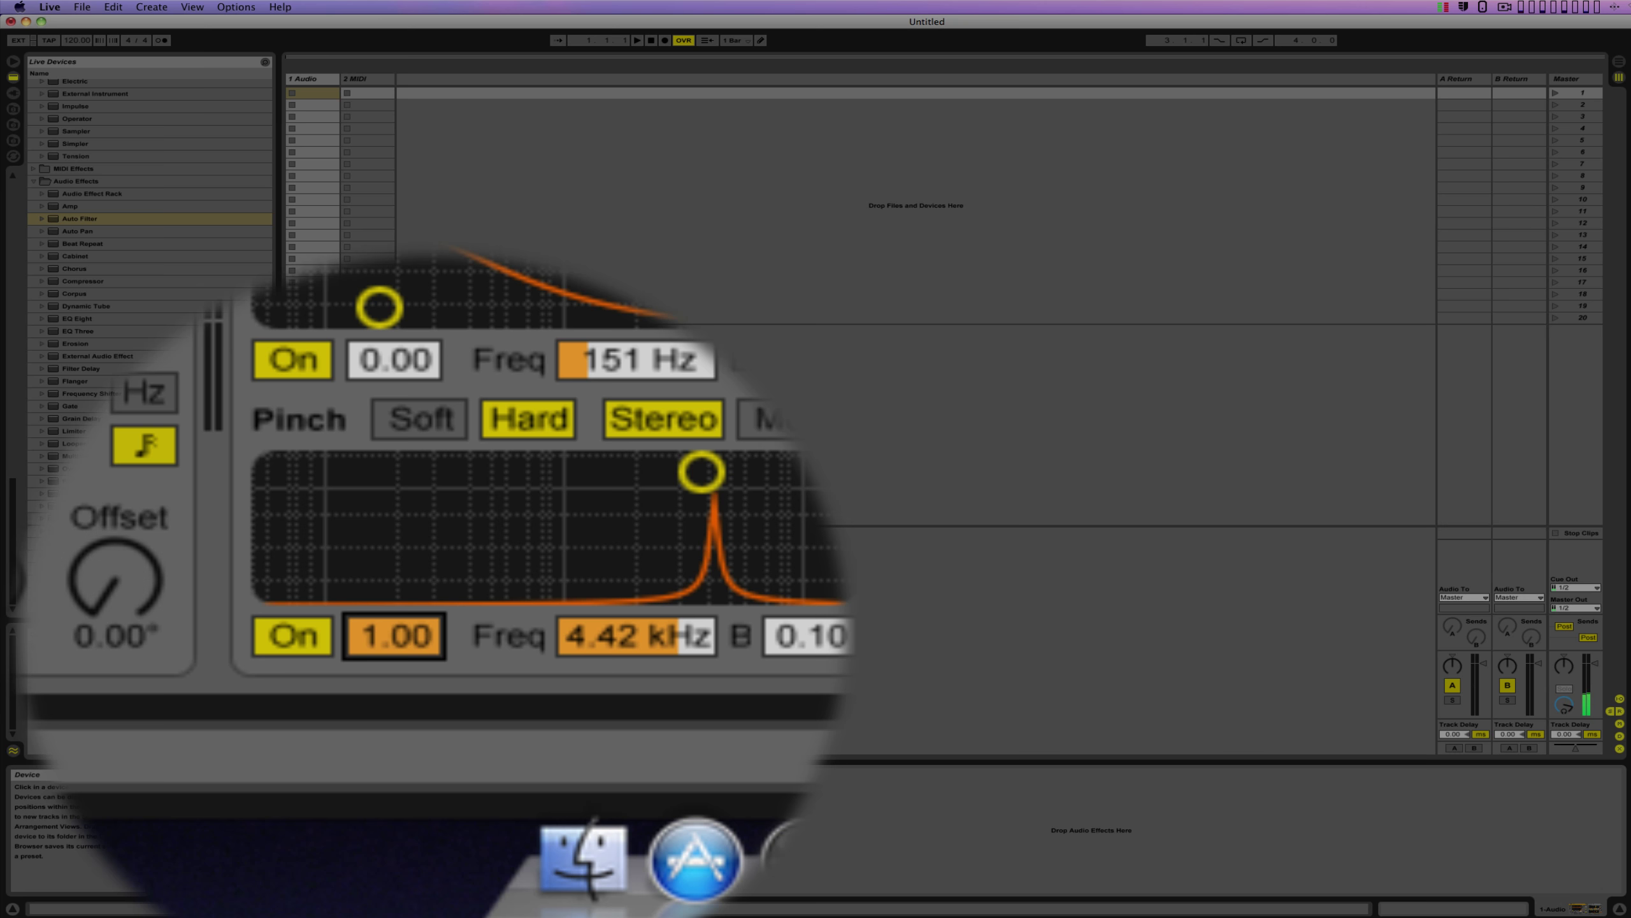
left_click_drag(520, 656, 521, 646)
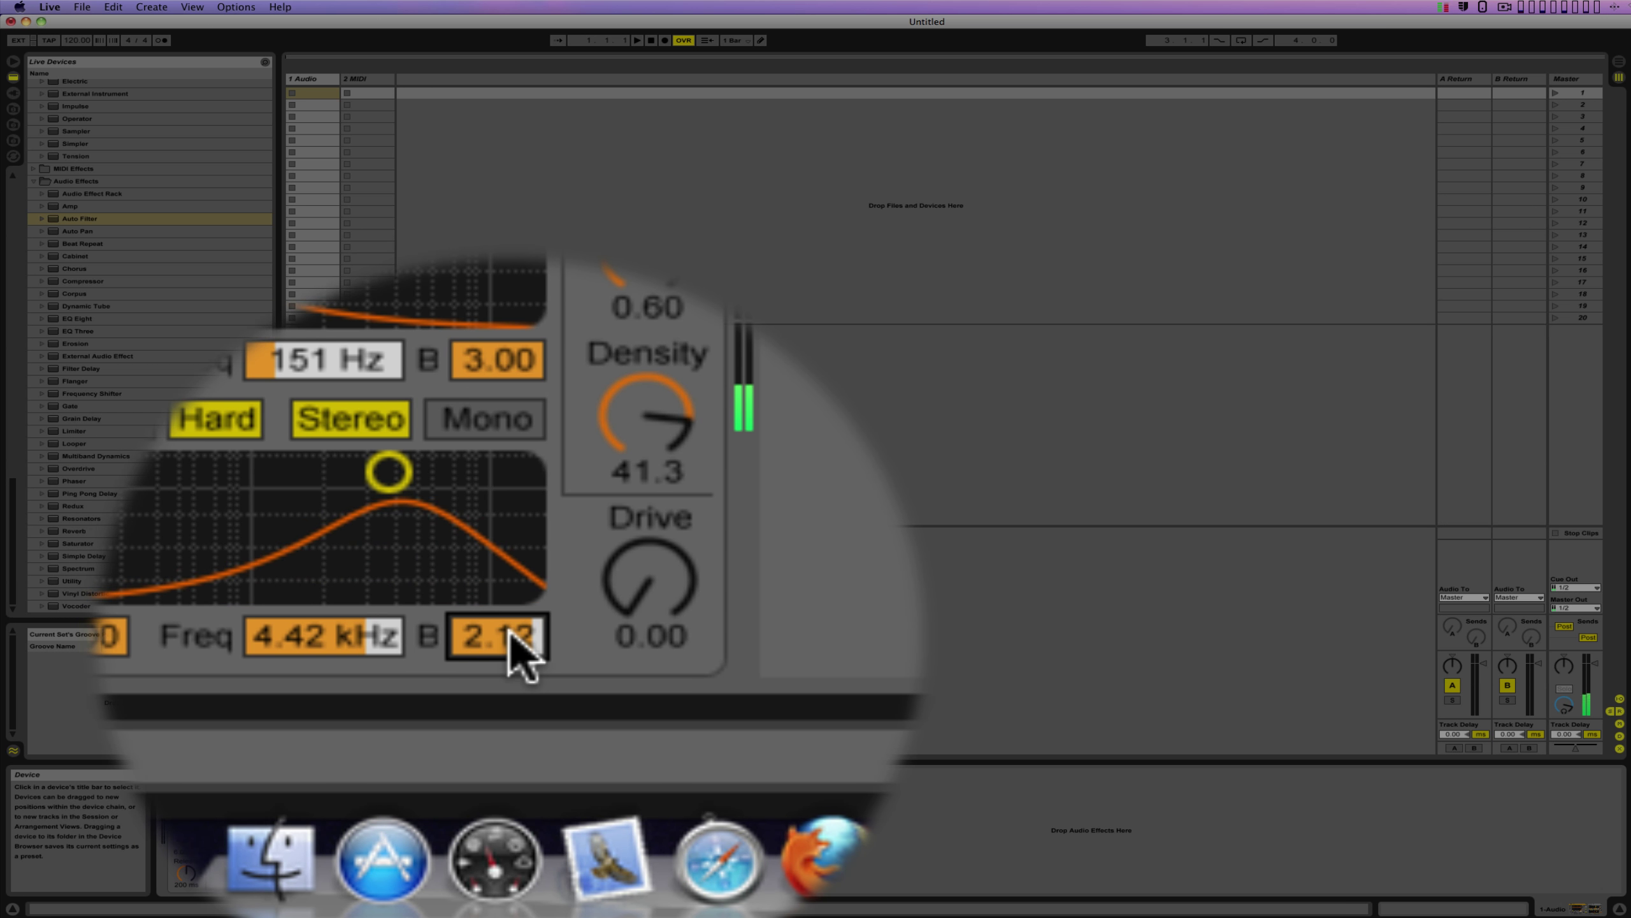
left_click_drag(559, 592, 559, 626)
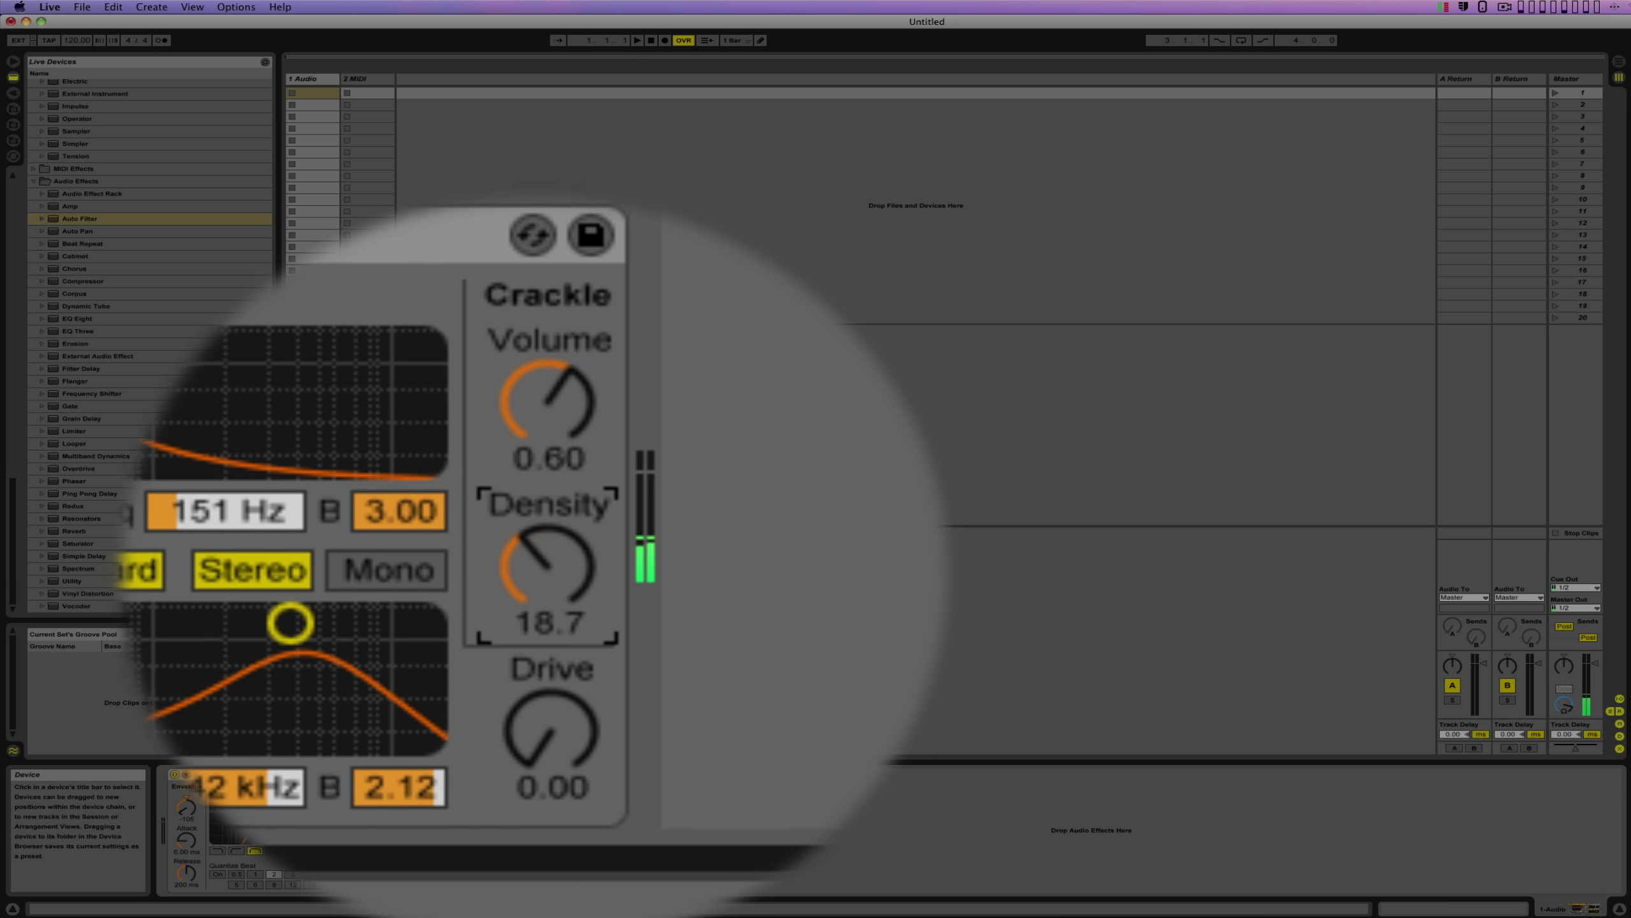
left_click_drag(536, 568, 535, 591)
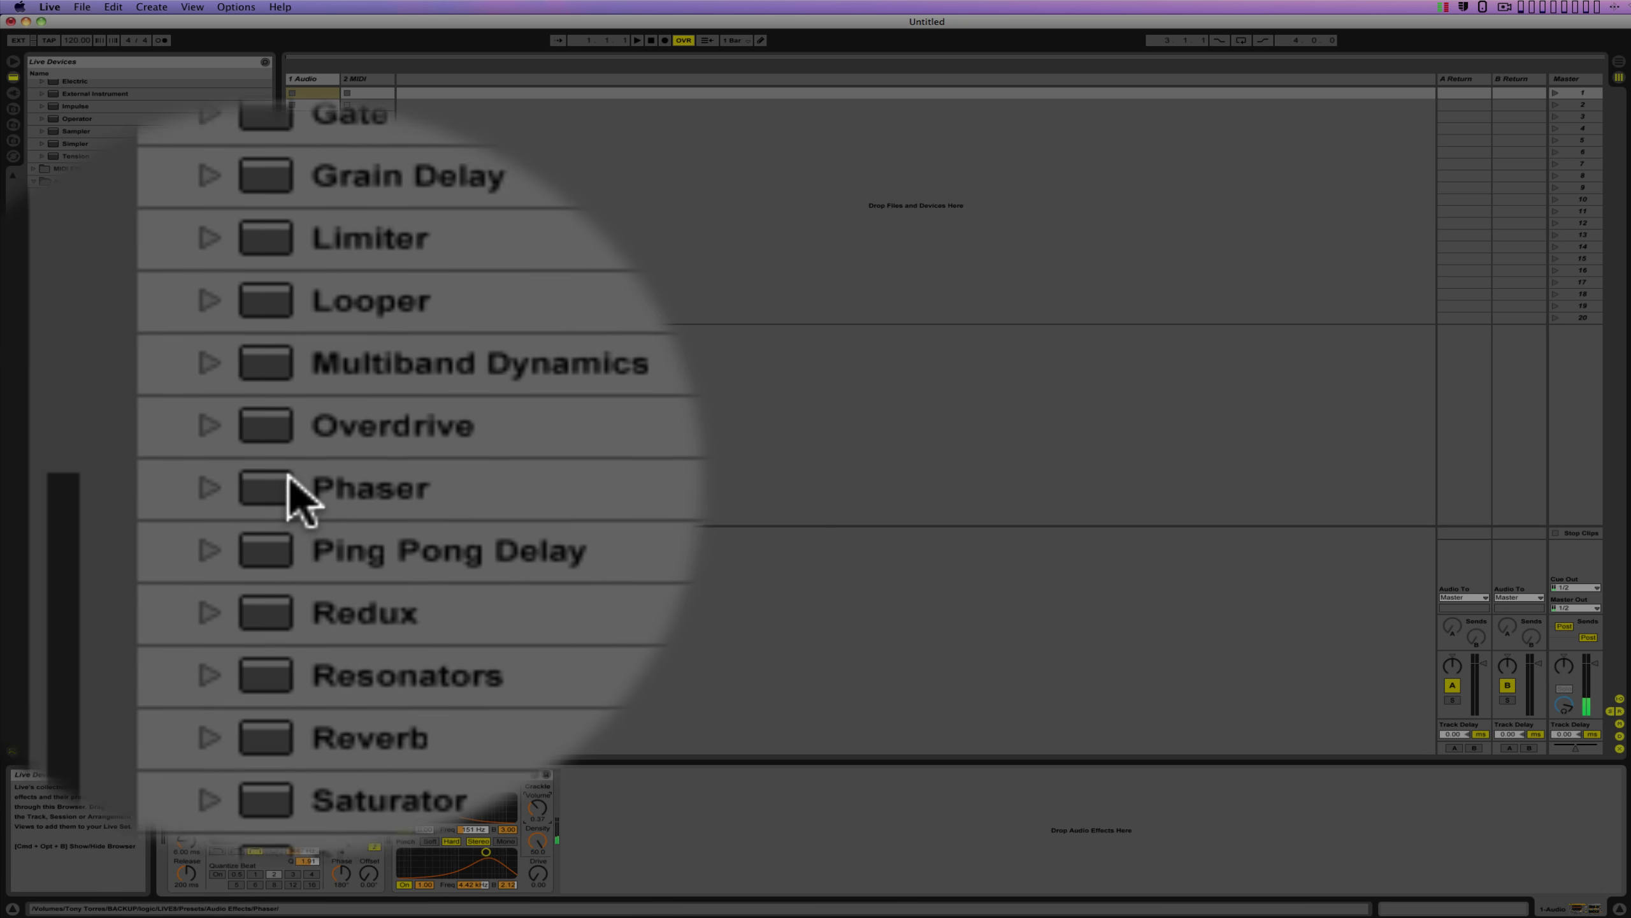
Step: Arrange the chain as Vinyl Distortion, Auto Filter and a new Auto Pan, raising Auto Pan's Amount and setting its Shape to 25.4 %
scroll(280, 478, "up", 10)
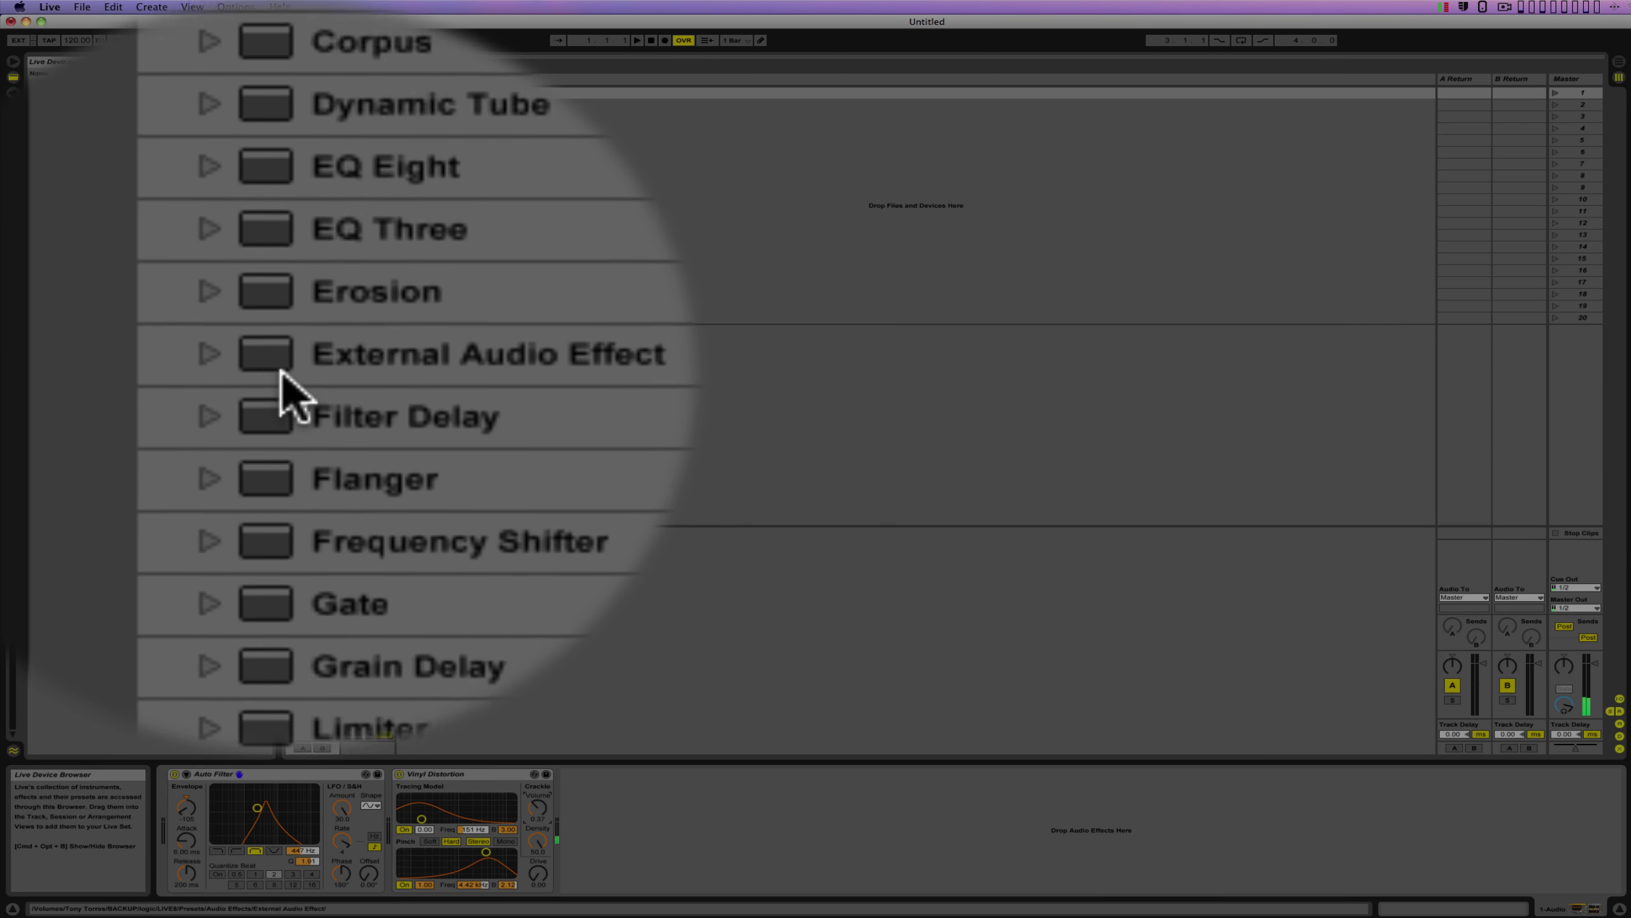
left_click_drag(270, 371, 565, 582)
left_click(424, 573)
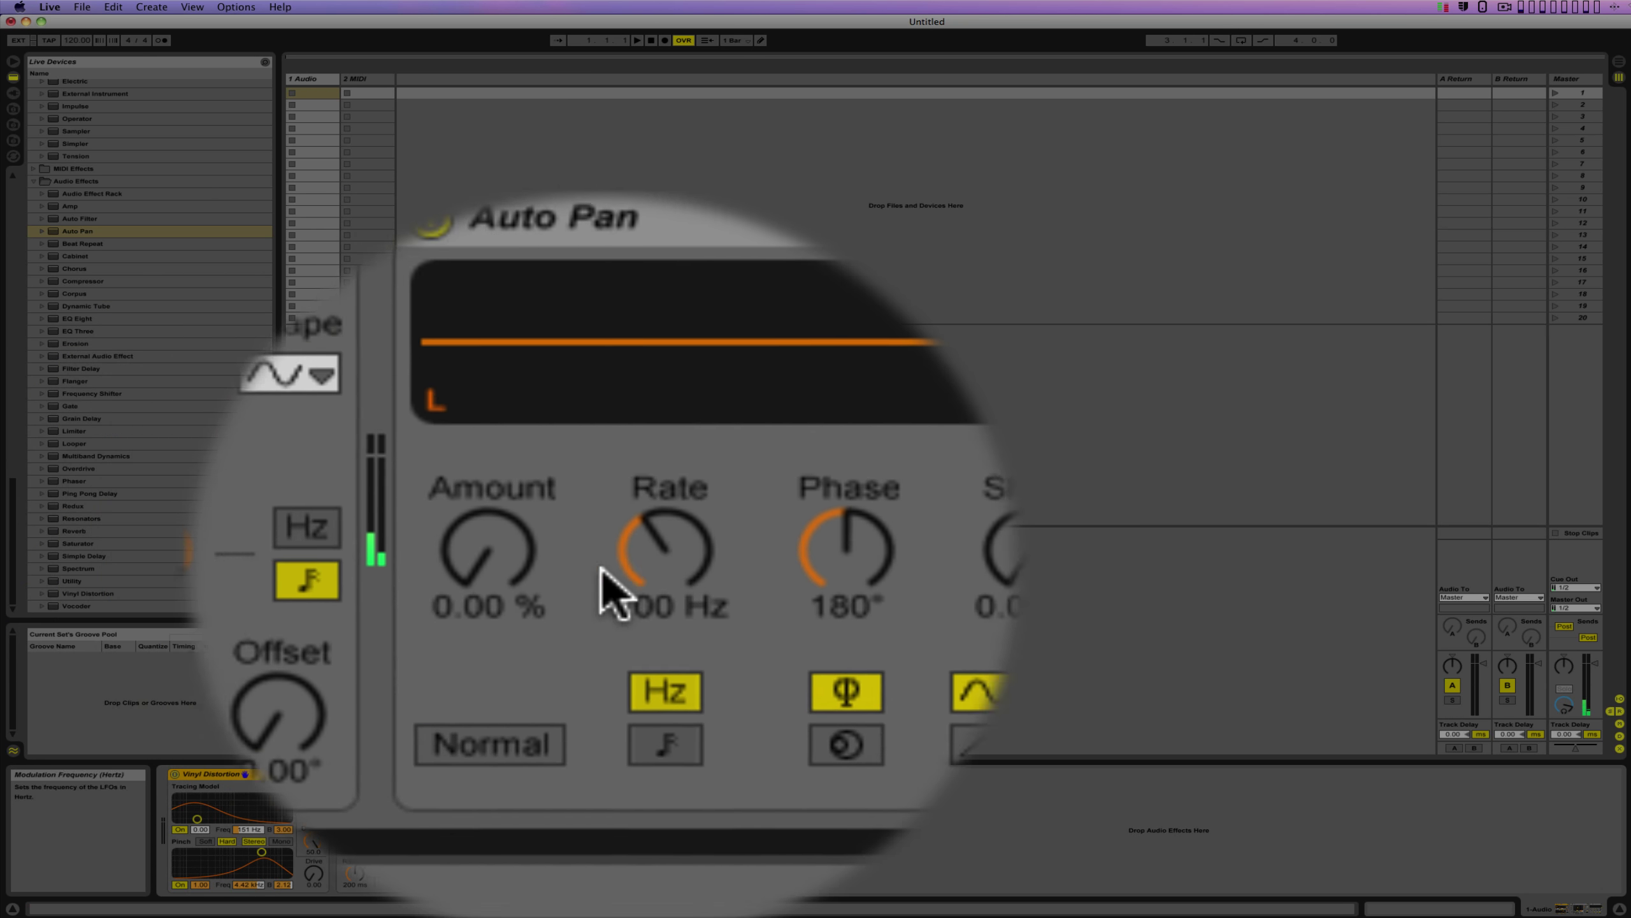
left_click_drag(603, 569, 700, 571)
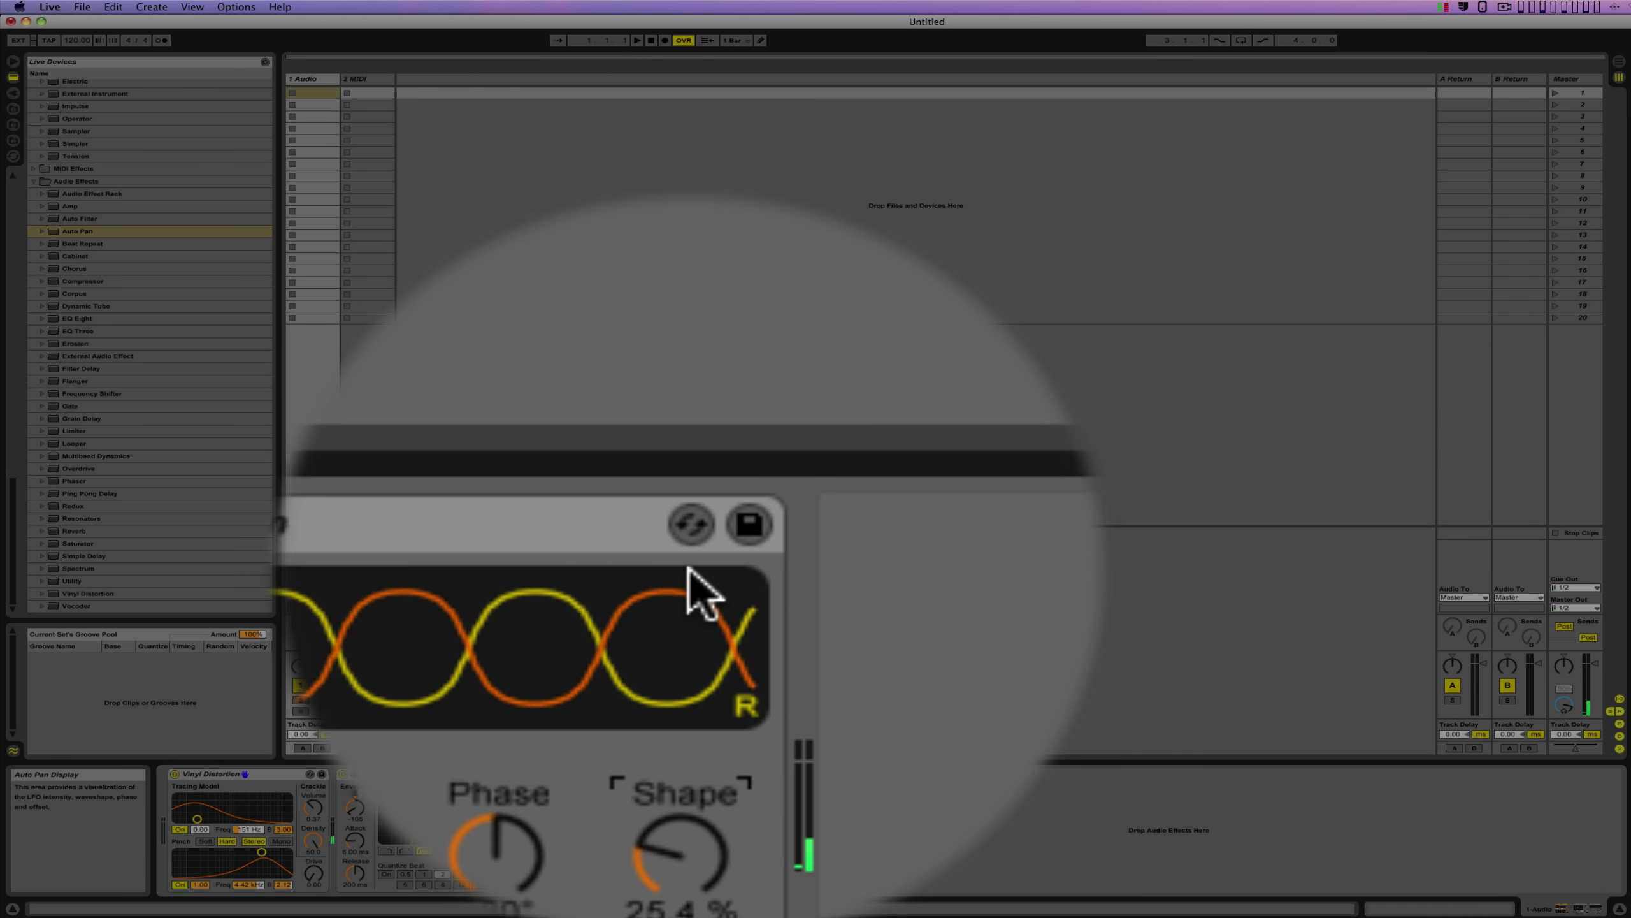
Step: Hot-swap through the Auto Pan presets, load Shredder, and increase its Width
left_click(699, 582)
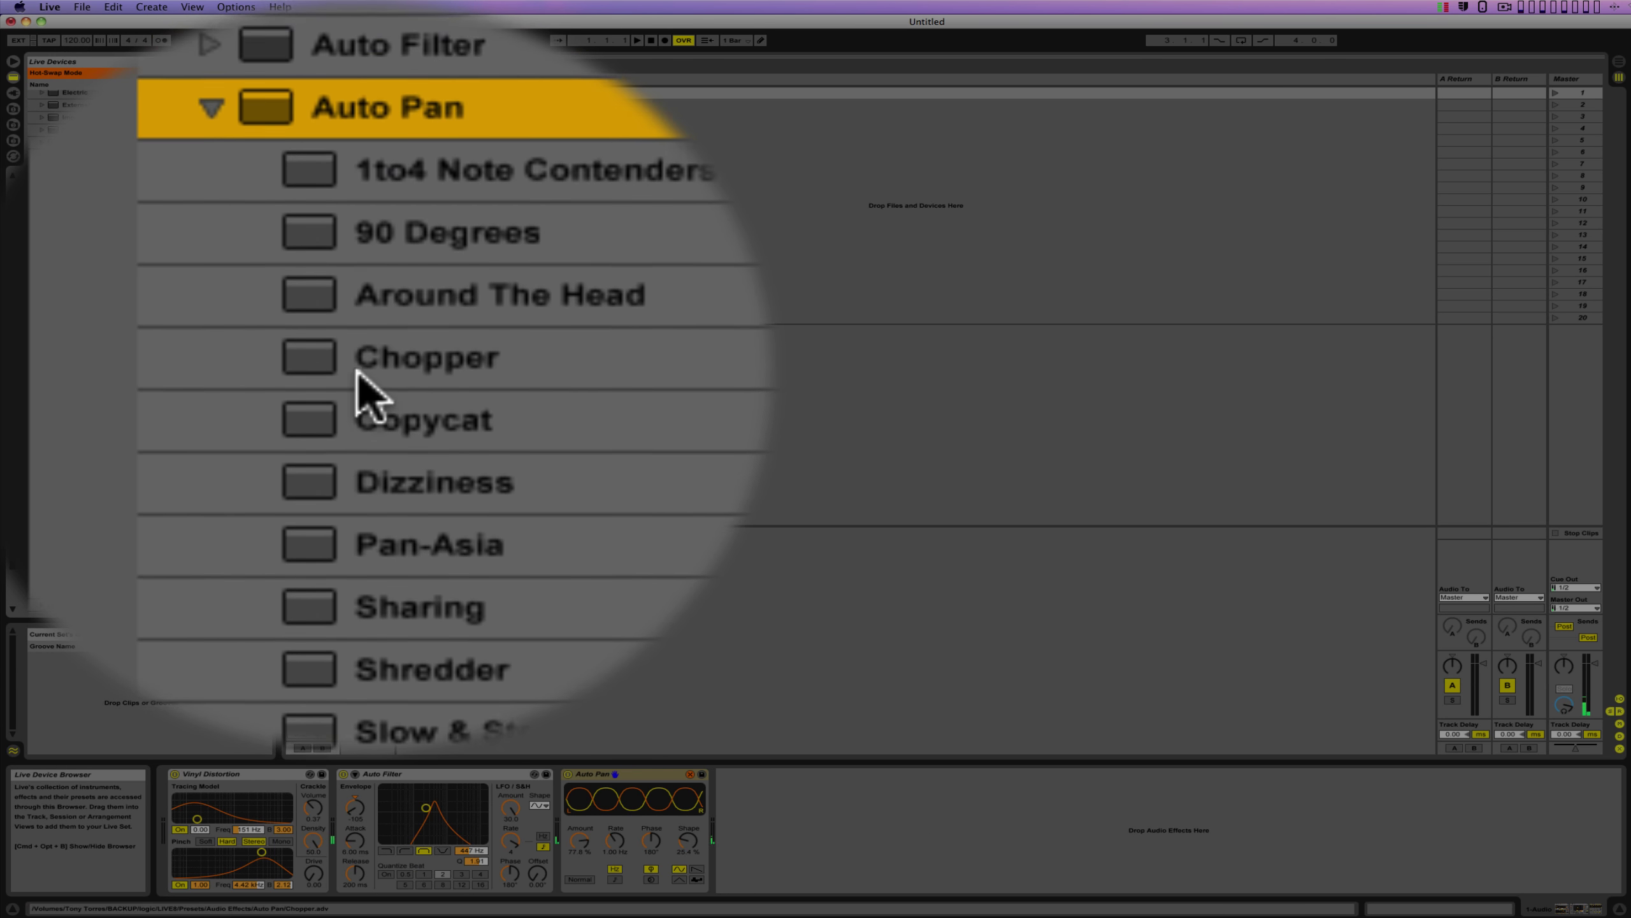
left_click(361, 381)
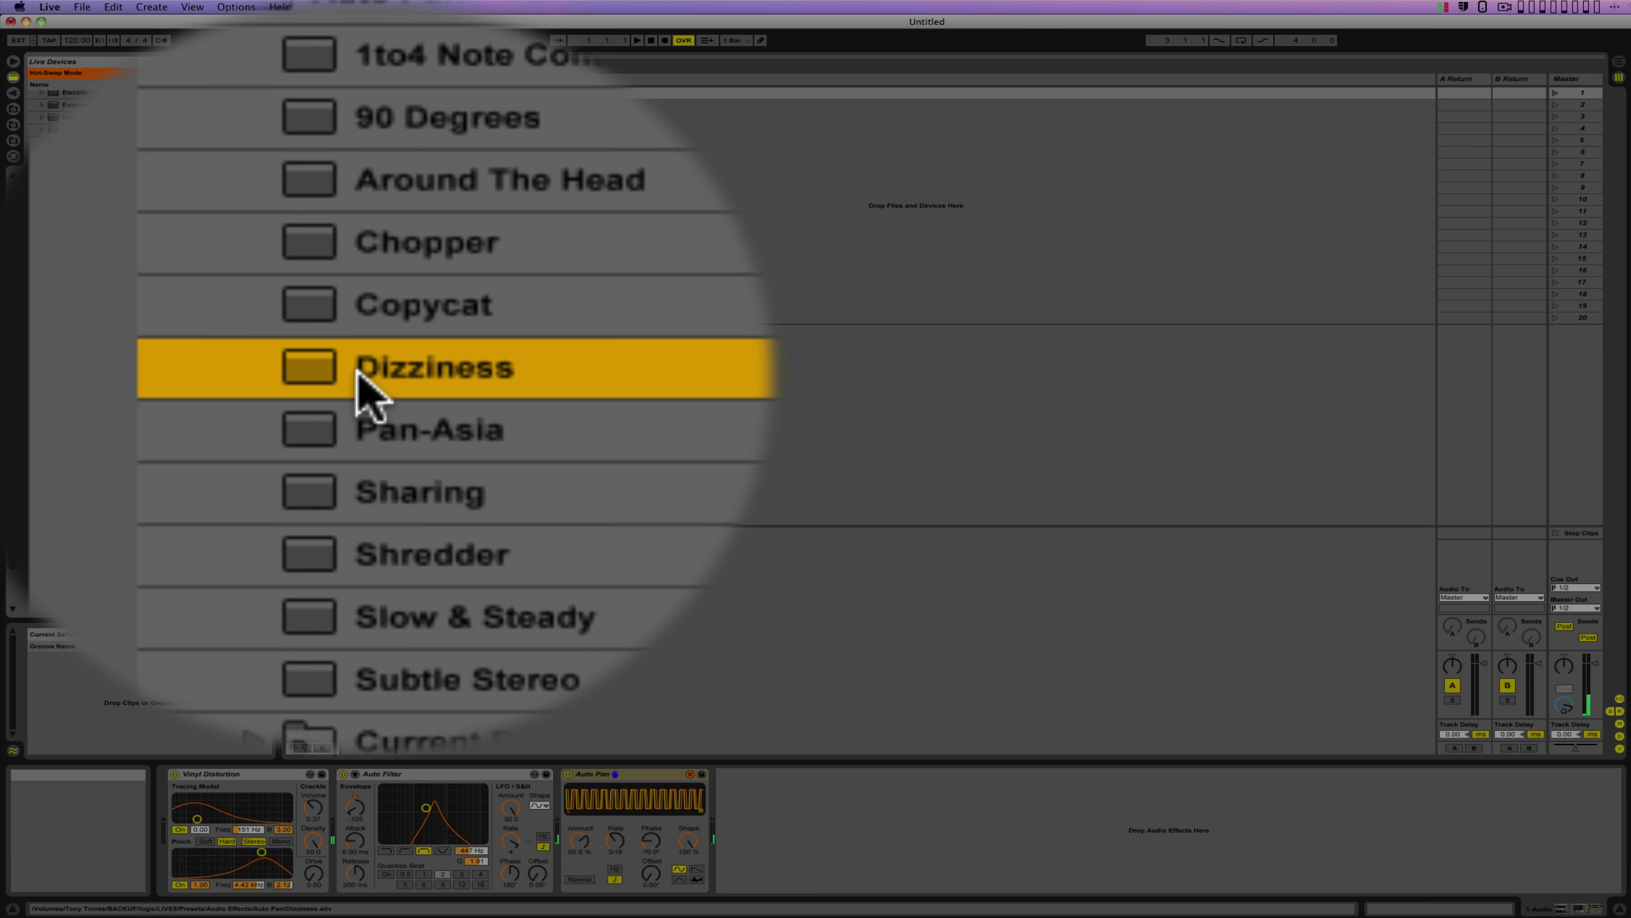
scroll(366, 392, "down", 5)
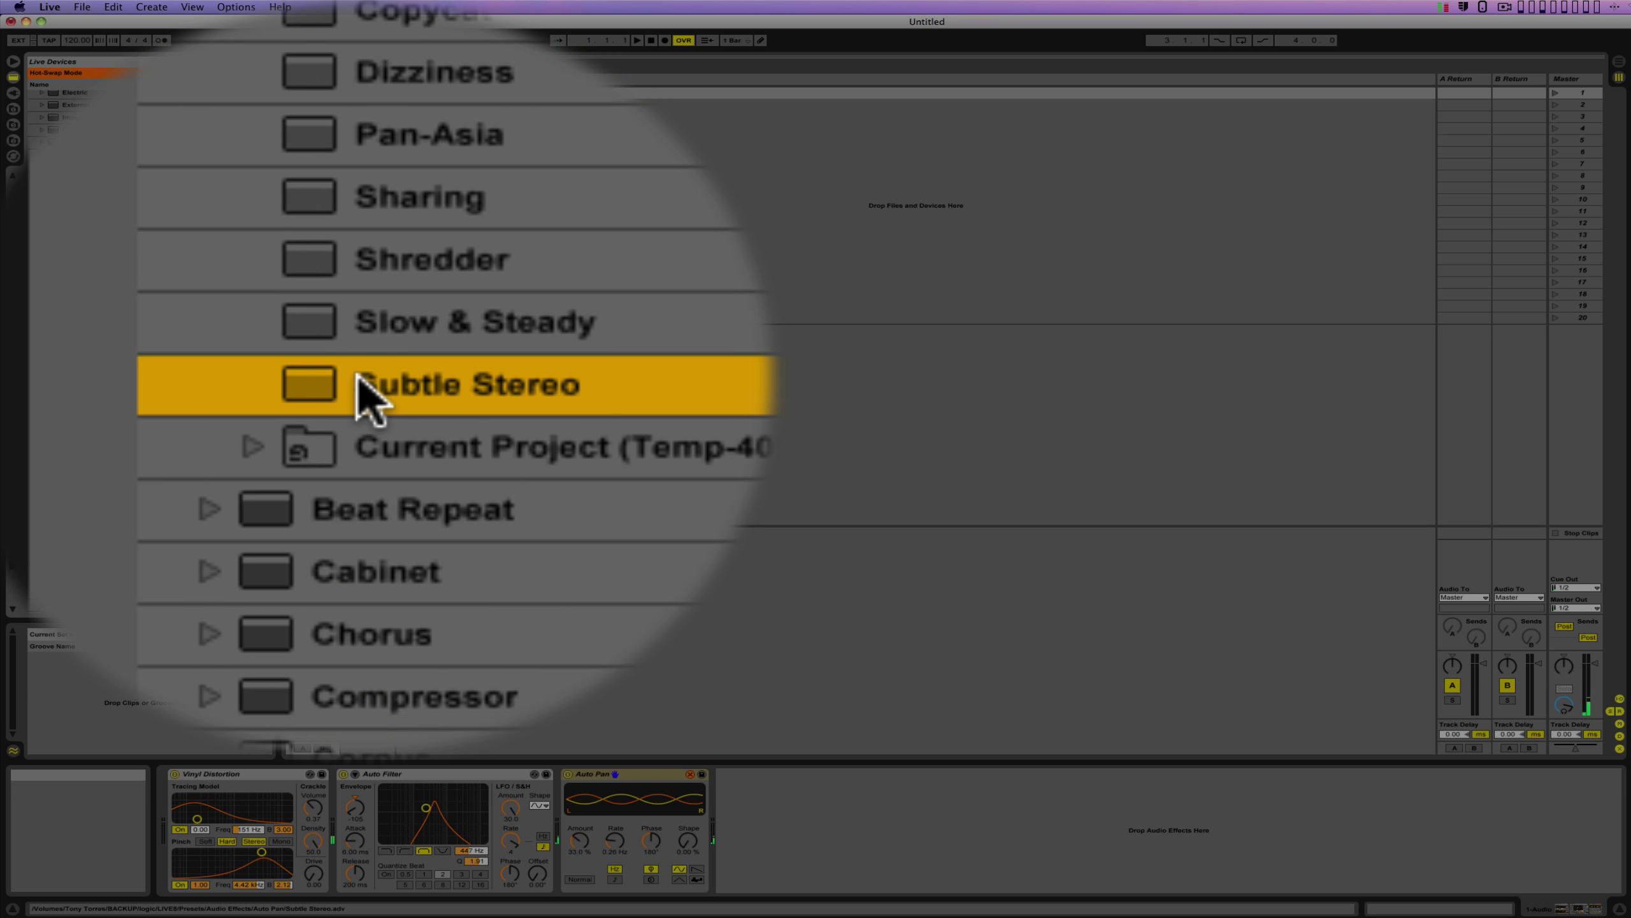
double_click(361, 376)
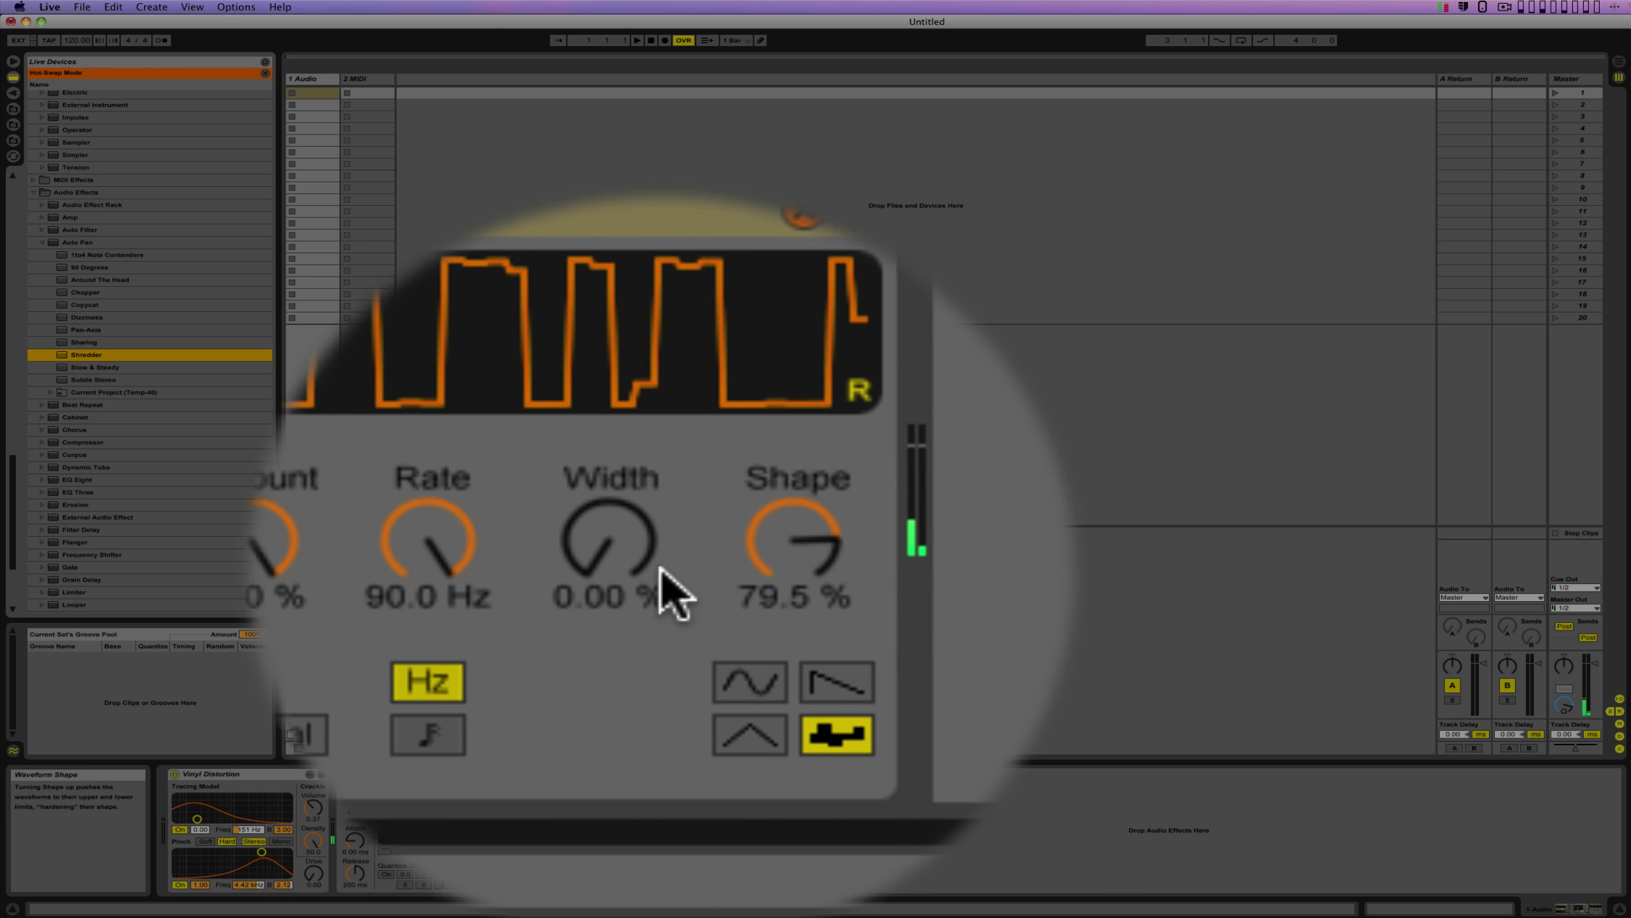
left_click_drag(652, 566, 653, 544)
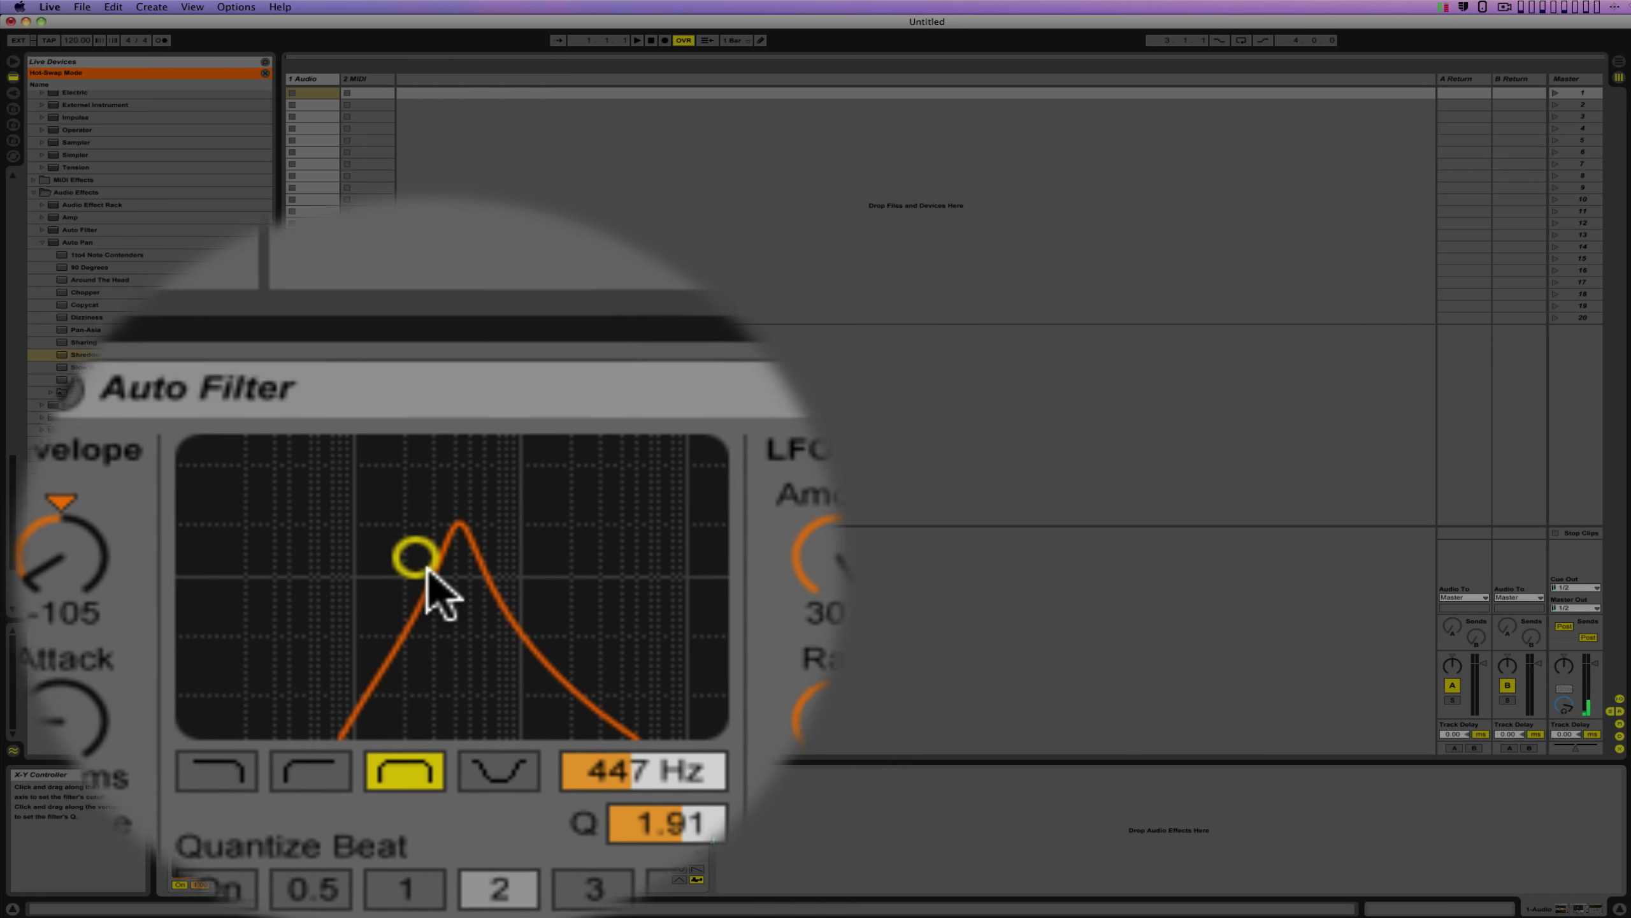
Step: Set Auto Filter's cutoff to 2.14 kHz, Q to 2.12 and Envelope to 40.3, and raise Vinyl Distortion's Tracing Model frequency
left_click_drag(426, 565, 453, 563)
left_click_drag(350, 575, 350, 552)
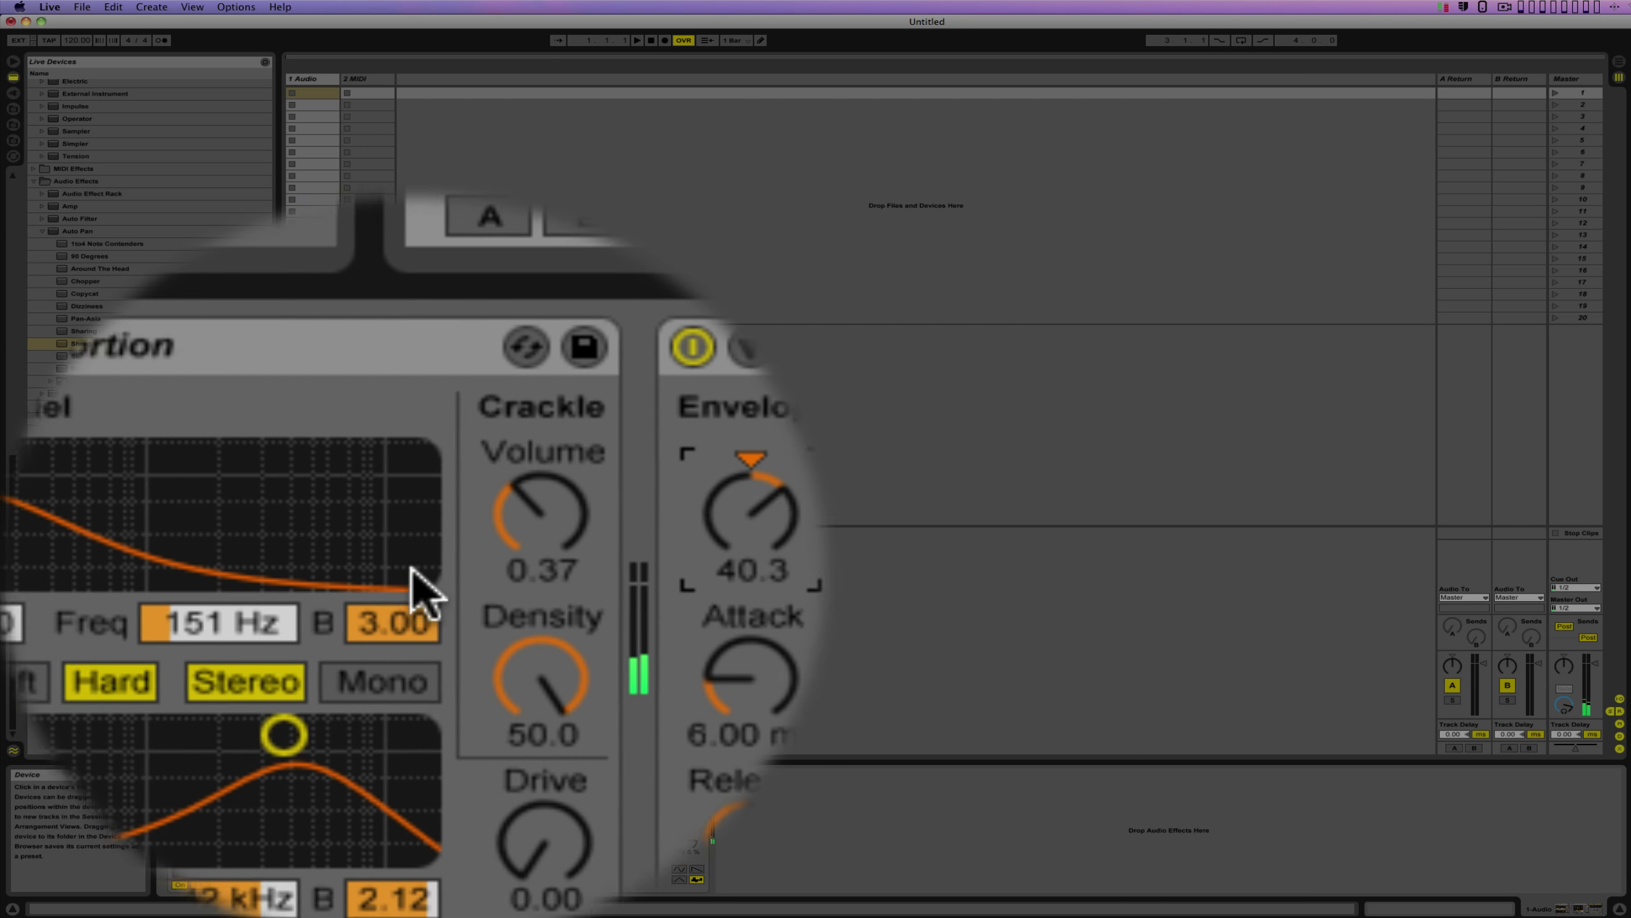
mouse_move(411, 583)
left_mouse_down()
mouse_move(472, 568)
mouse_move(411, 572)
mouse_move(419, 554)
left_mouse_up()
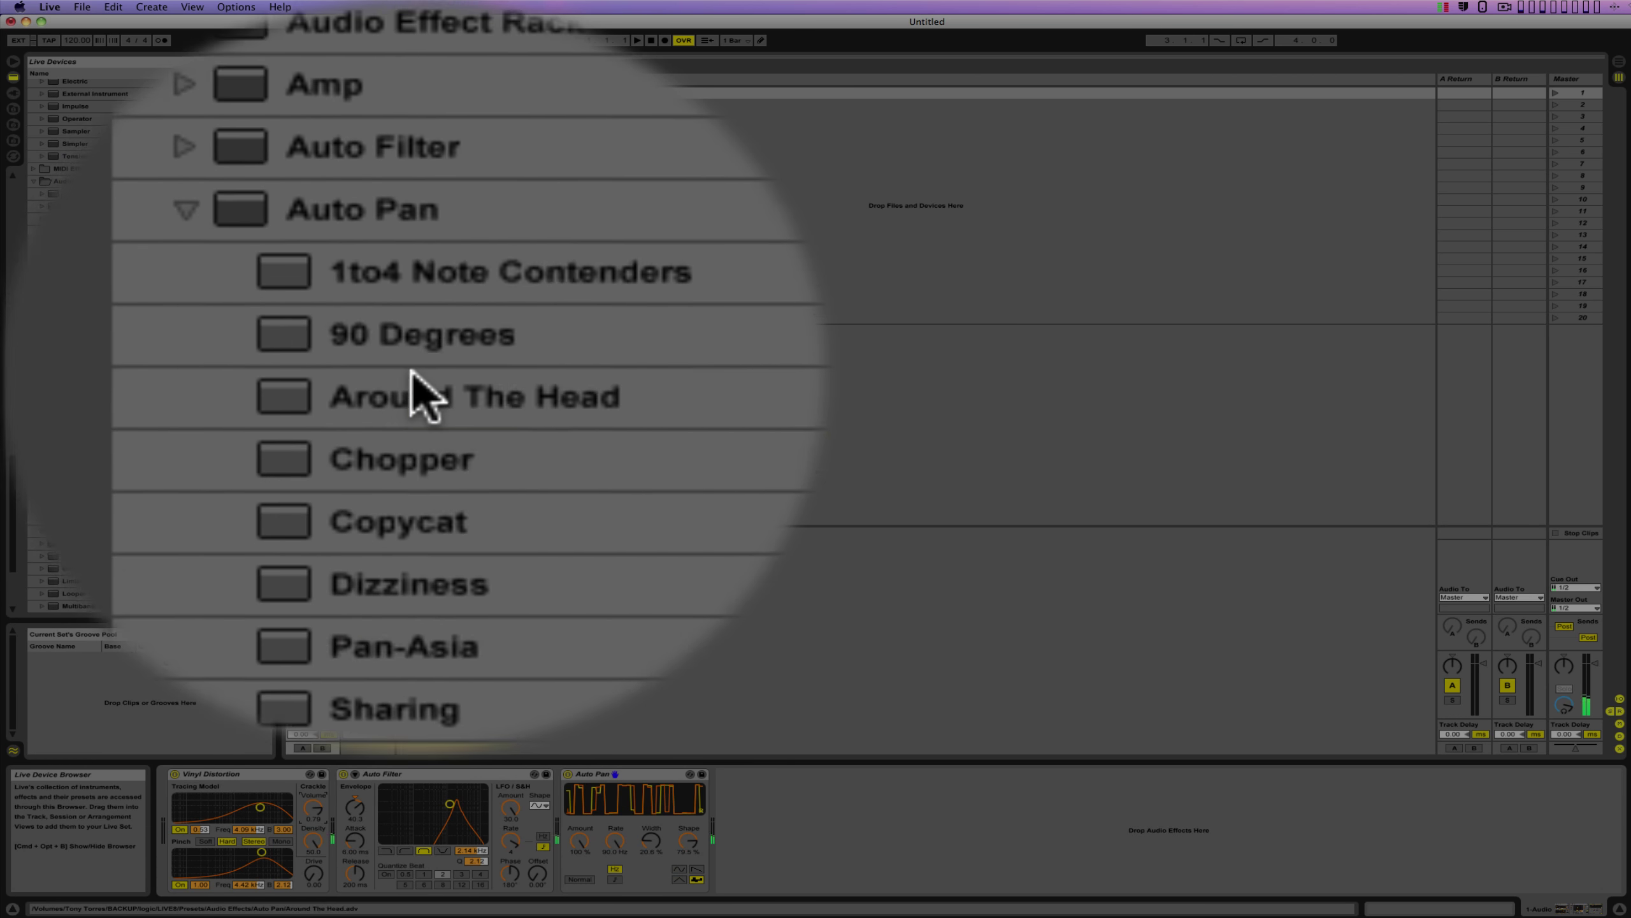
Step: Collapse the Auto Pan preset list, add Reverb to the track, and place it after Auto Pan at the end of the chain
left_click(213, 370)
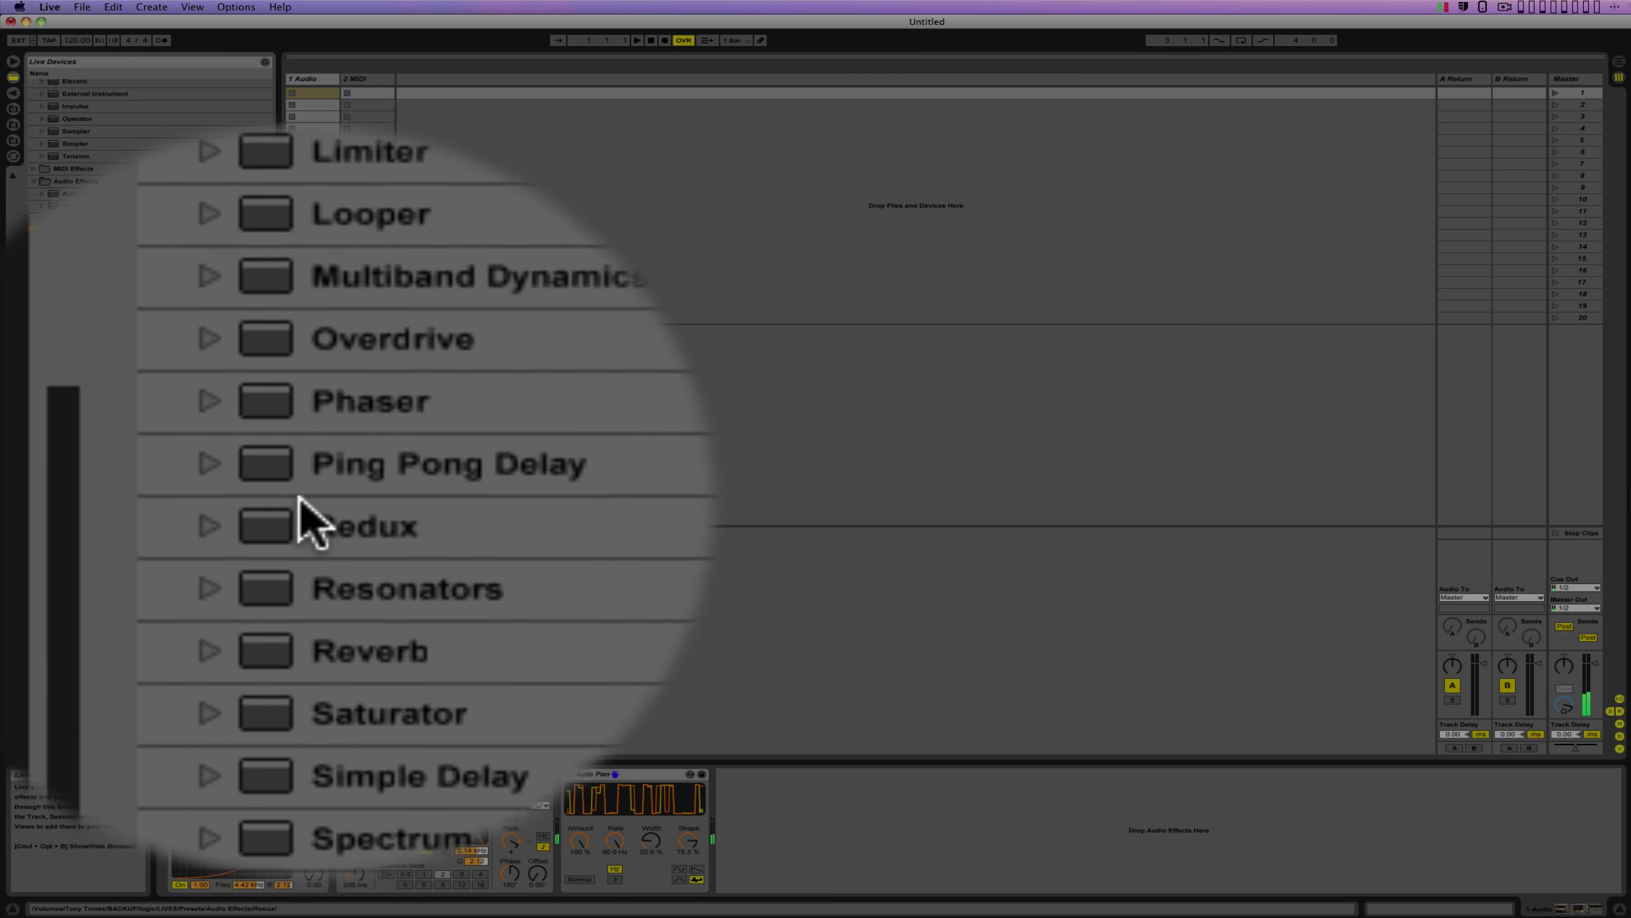
left_click(61, 531)
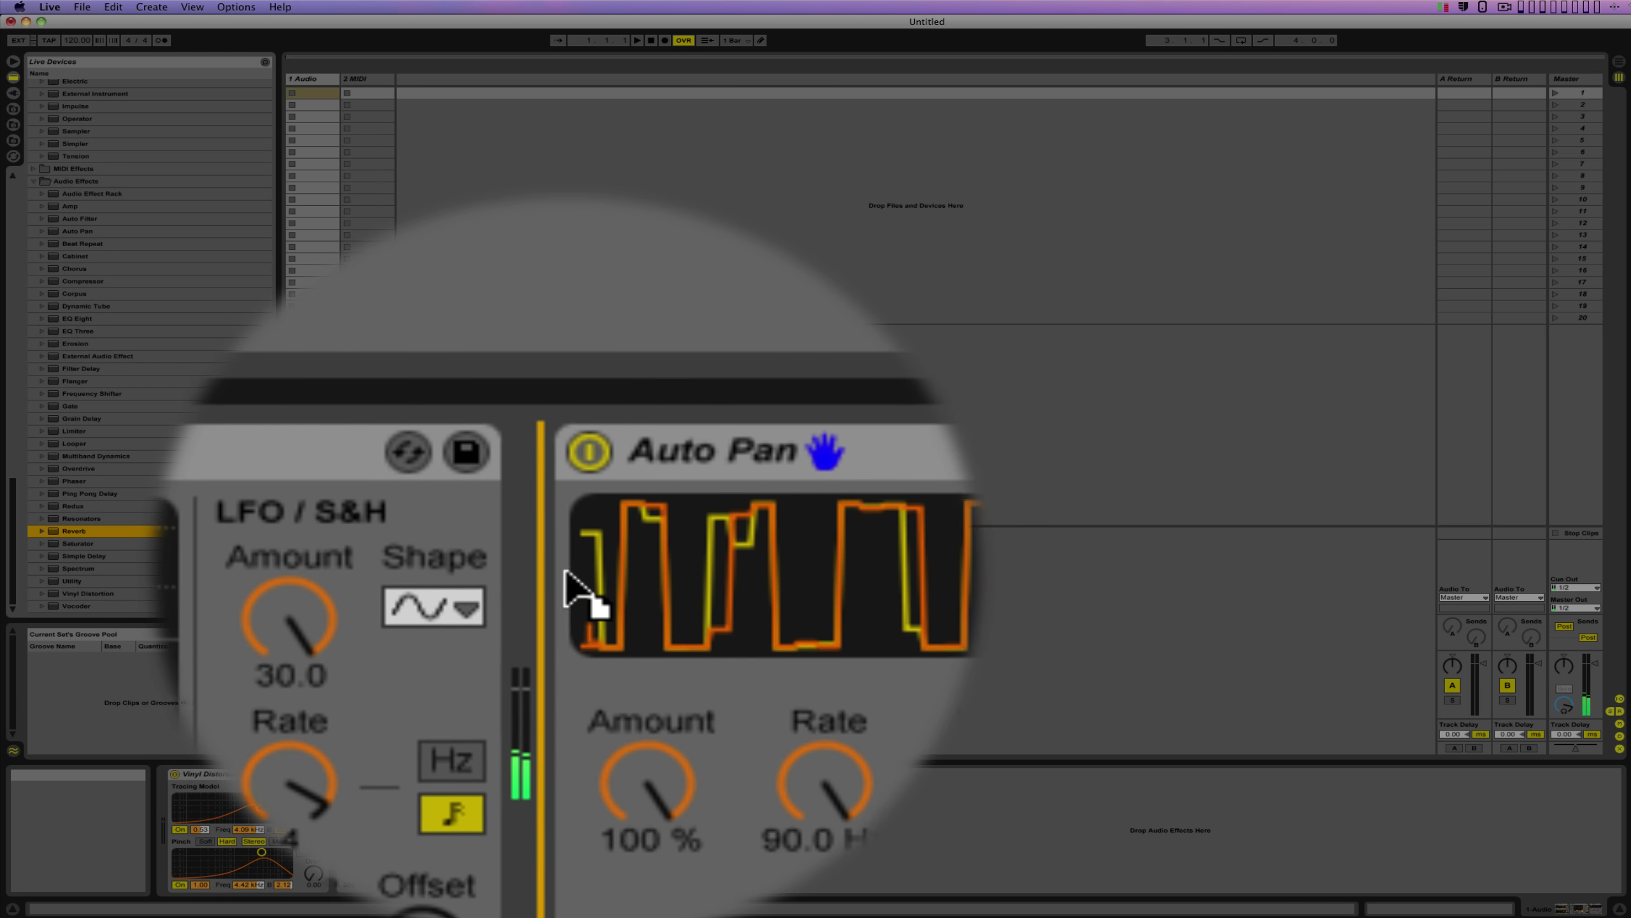
left_click_drag(564, 573, 565, 572)
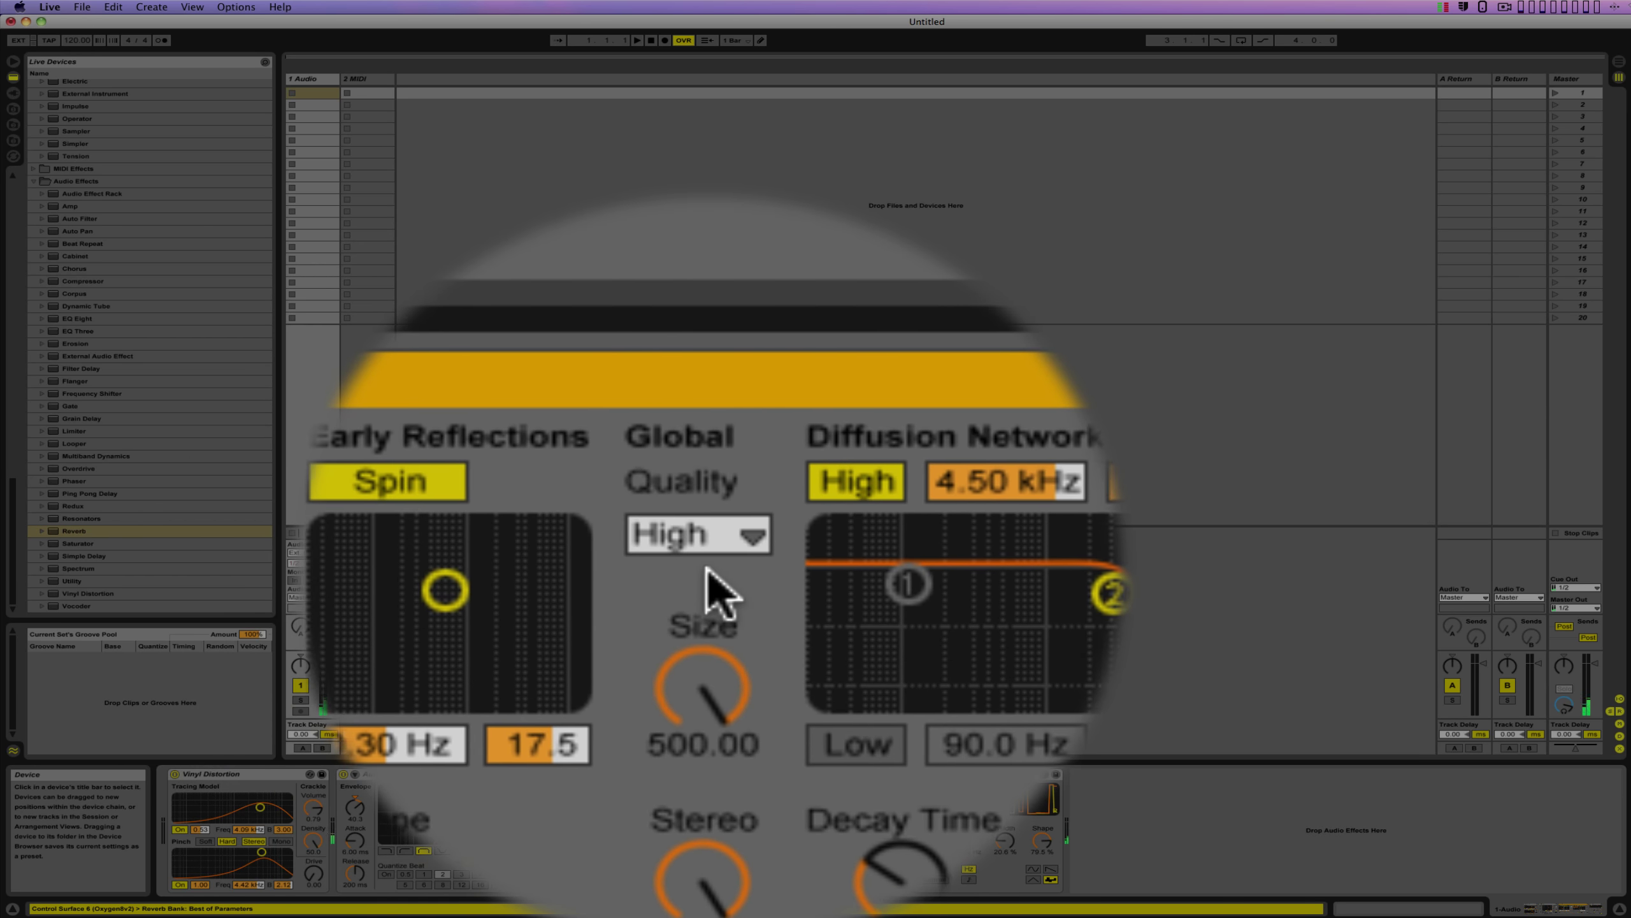
left_click(965, 584)
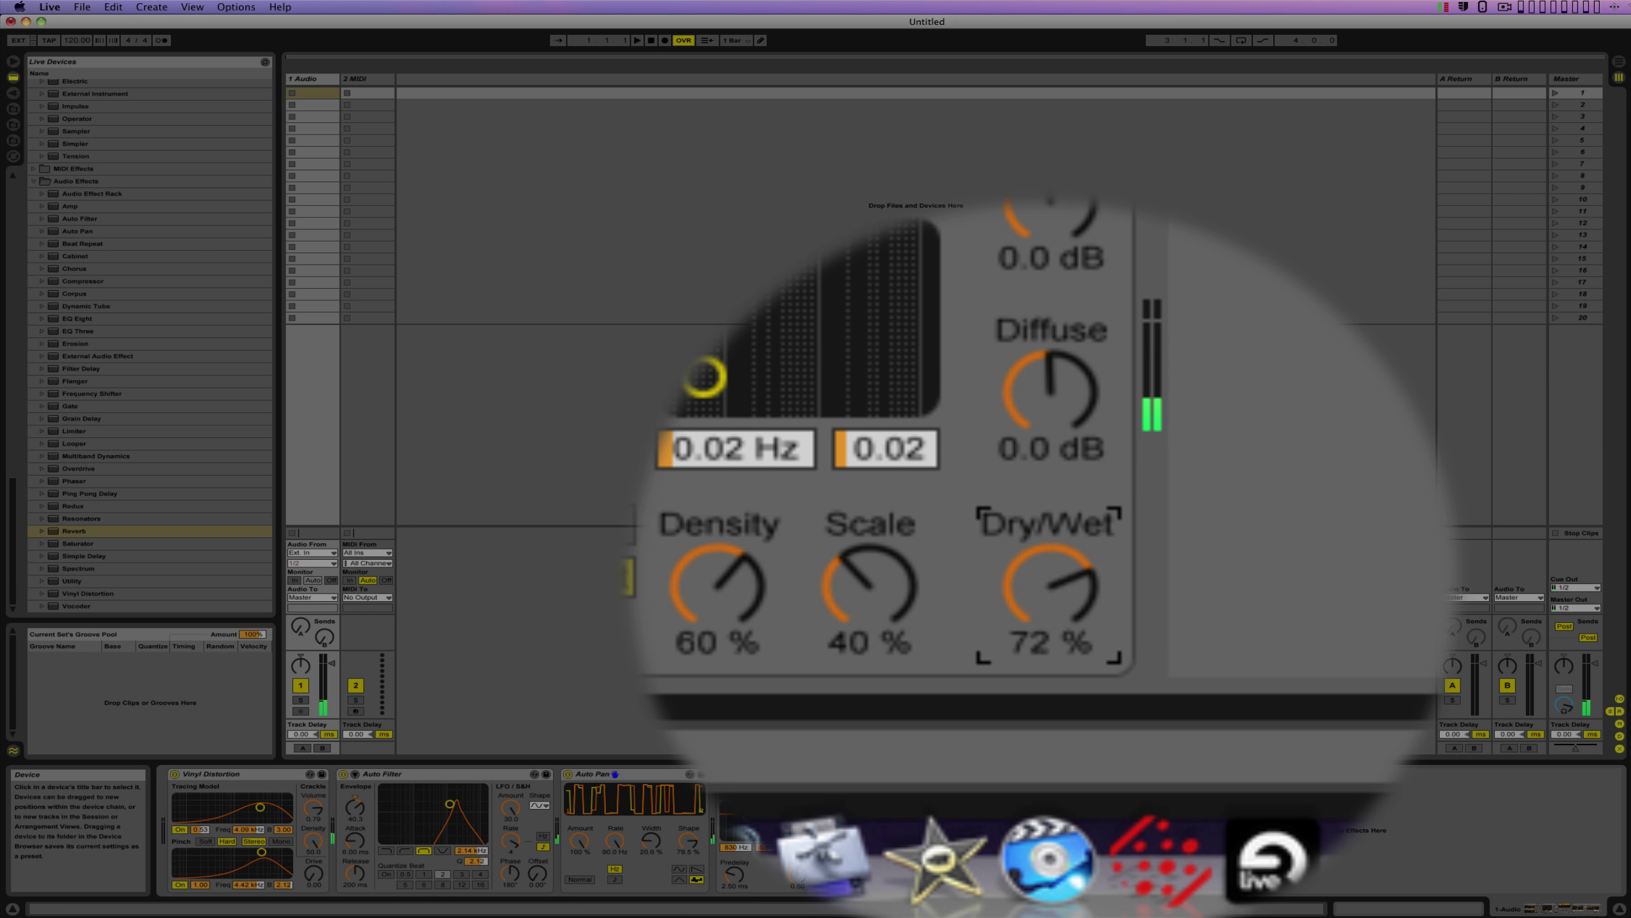
Step: Set the Reverb's Dry/Wet to 74 % and raise its Diffuse level to 4.3 dB
left_click_drag(1042, 594, 1042, 588)
left_click_drag(908, 594, 907, 594)
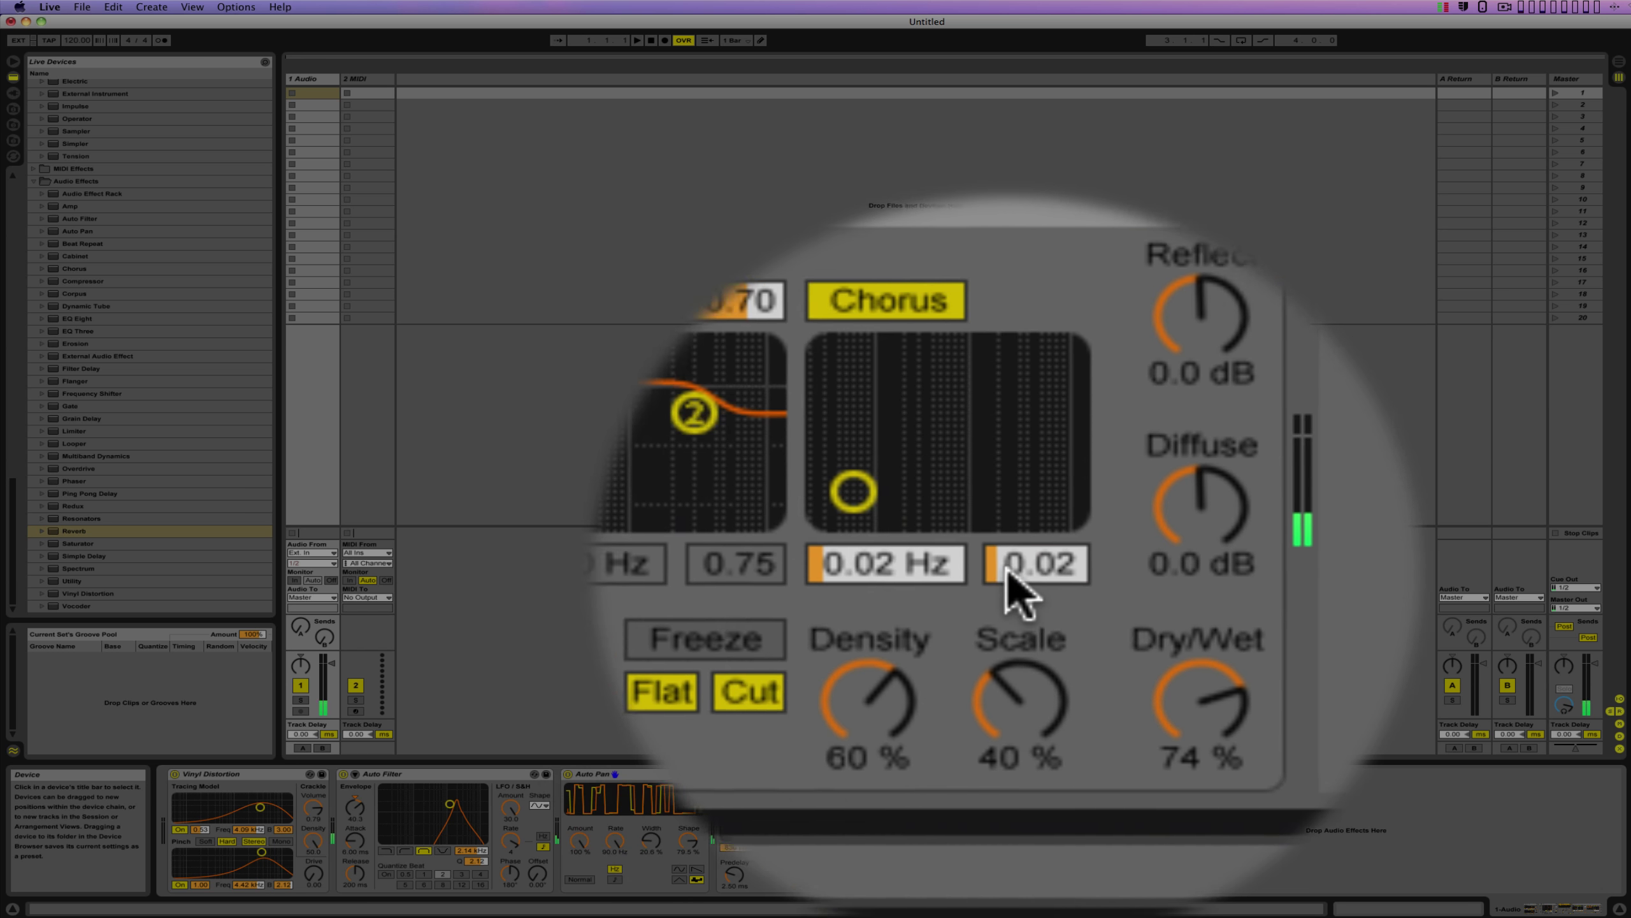
left_click_drag(1049, 582, 1049, 571)
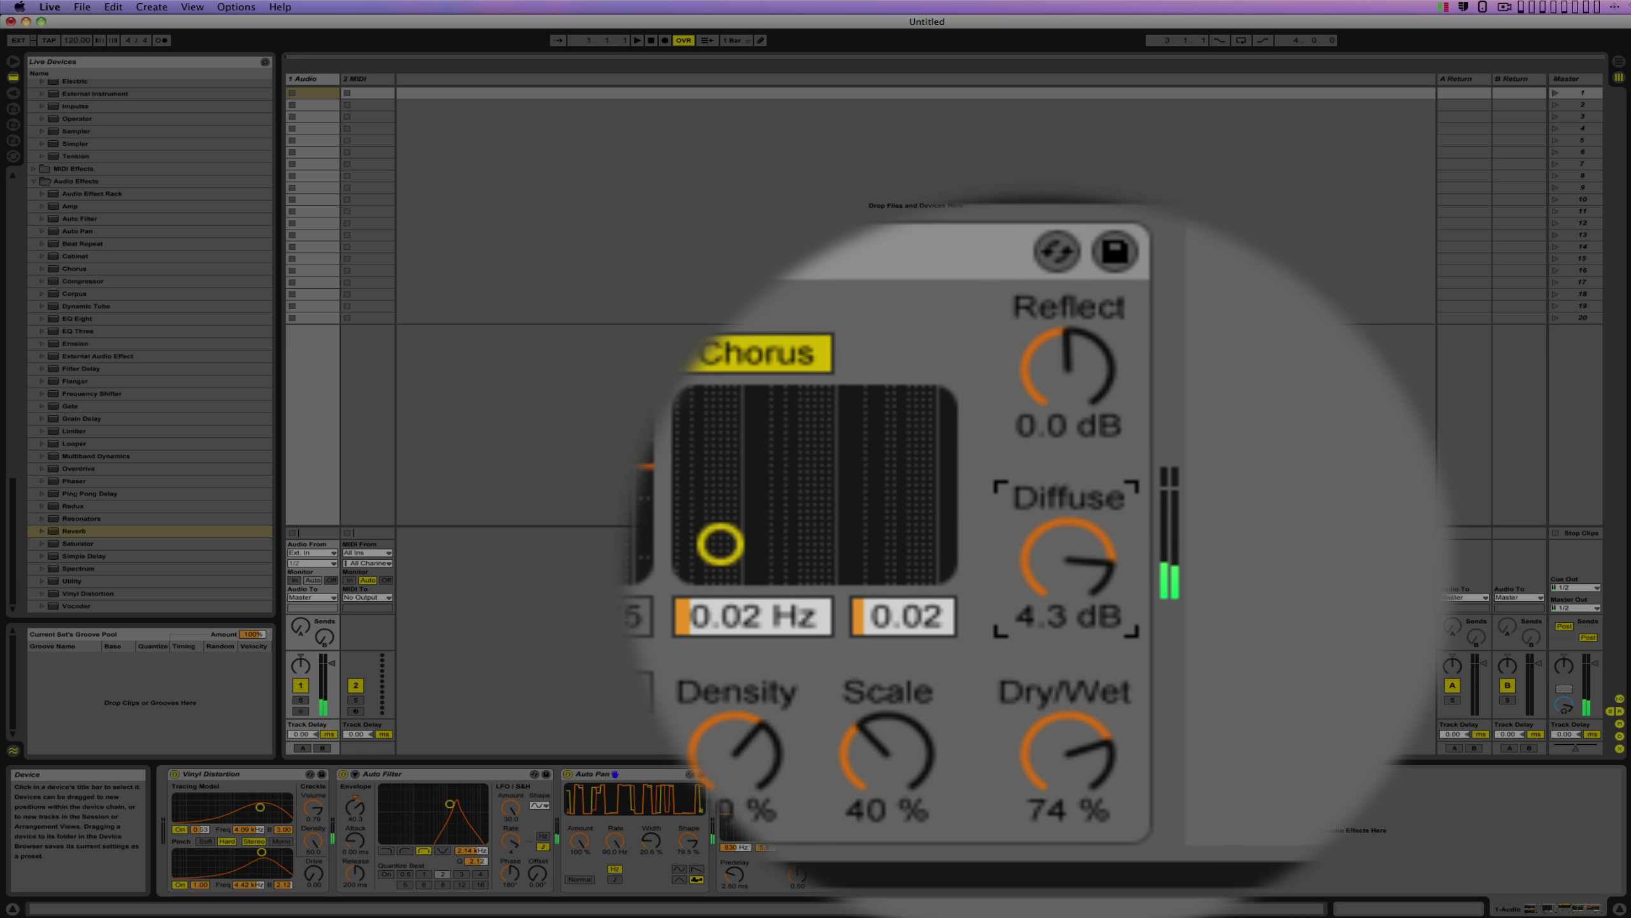
left_click(1051, 596)
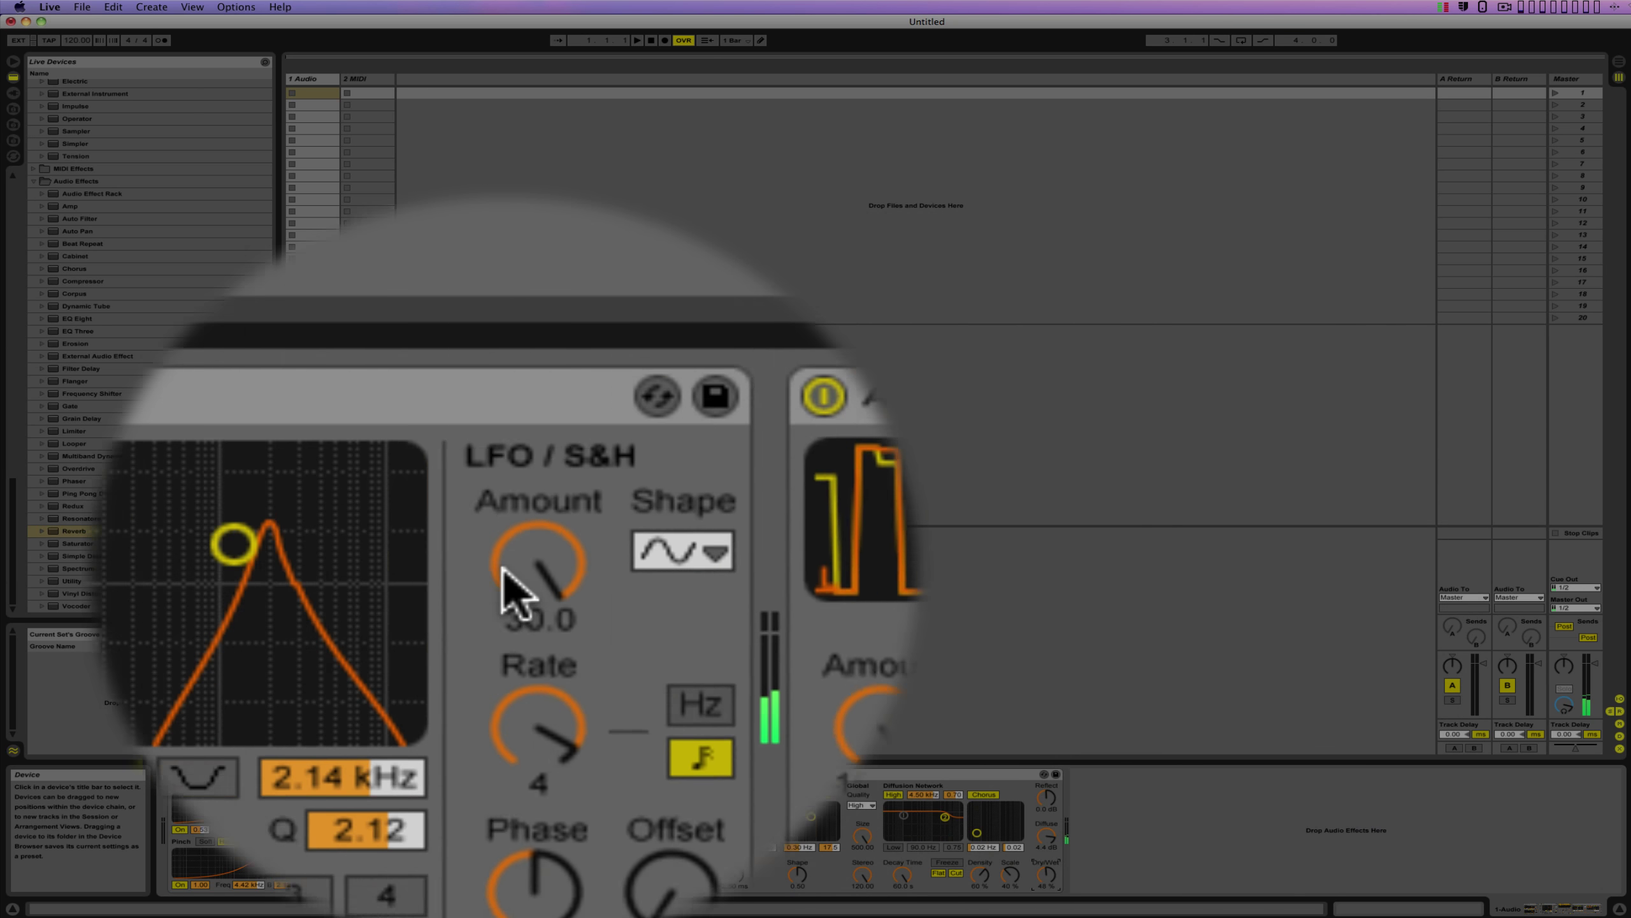
Step: Lower Auto Filter's cutoff to 388 Hz with Q 2.05 and adjust its LFO Rate
left_click_drag(450, 804, 434, 806)
left_click_drag(430, 571, 436, 571)
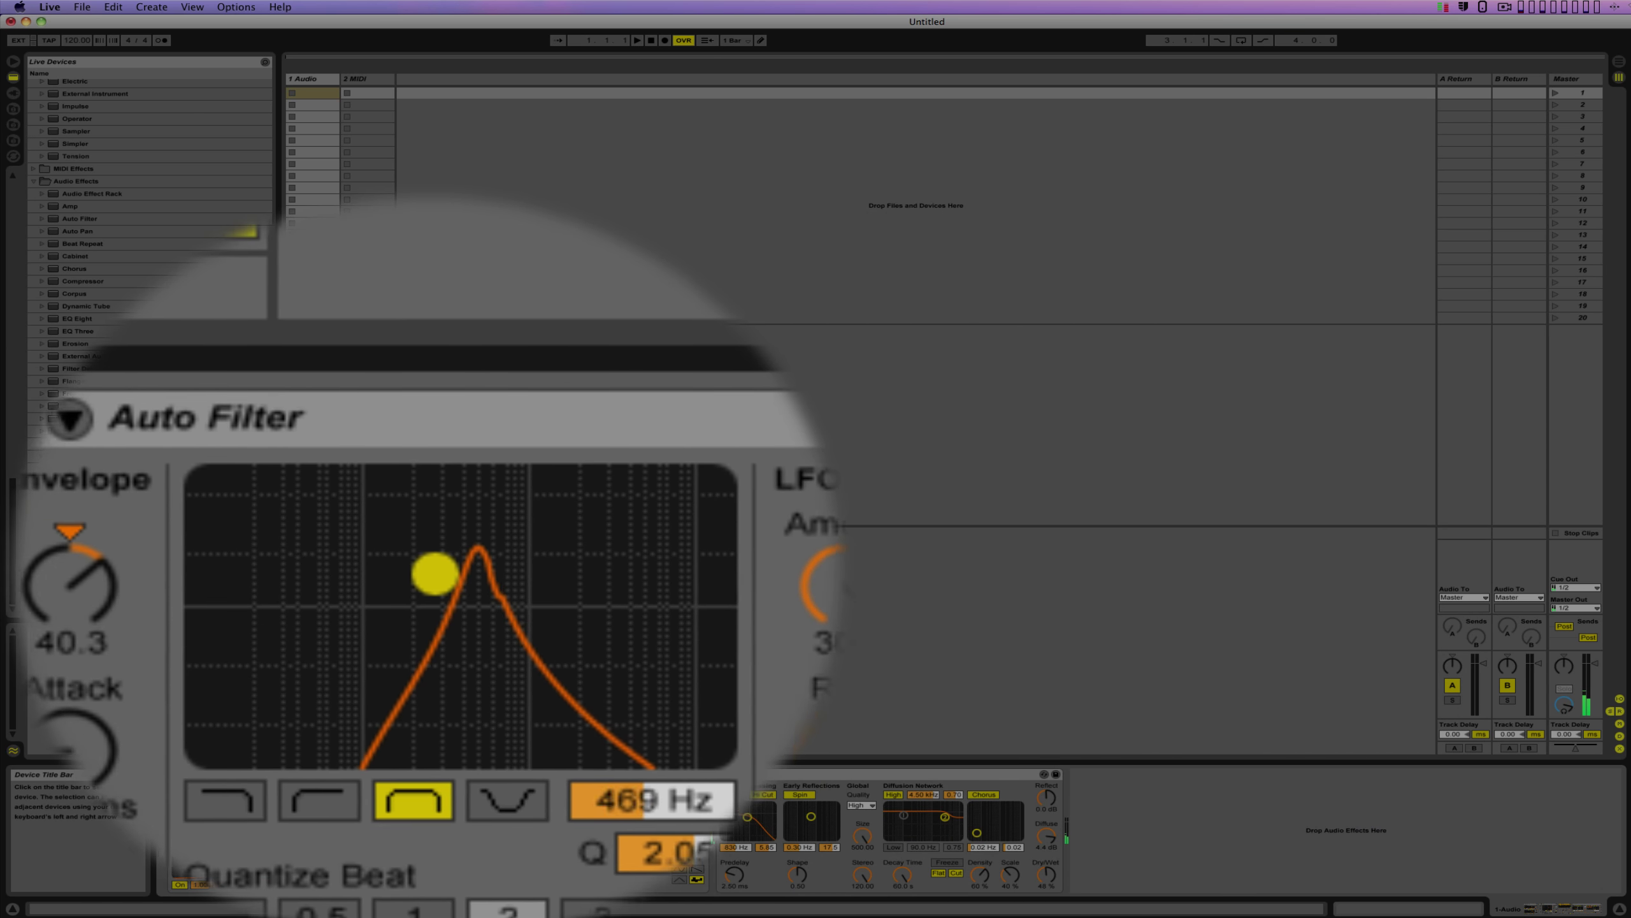
left_click(412, 569)
key("Delete")
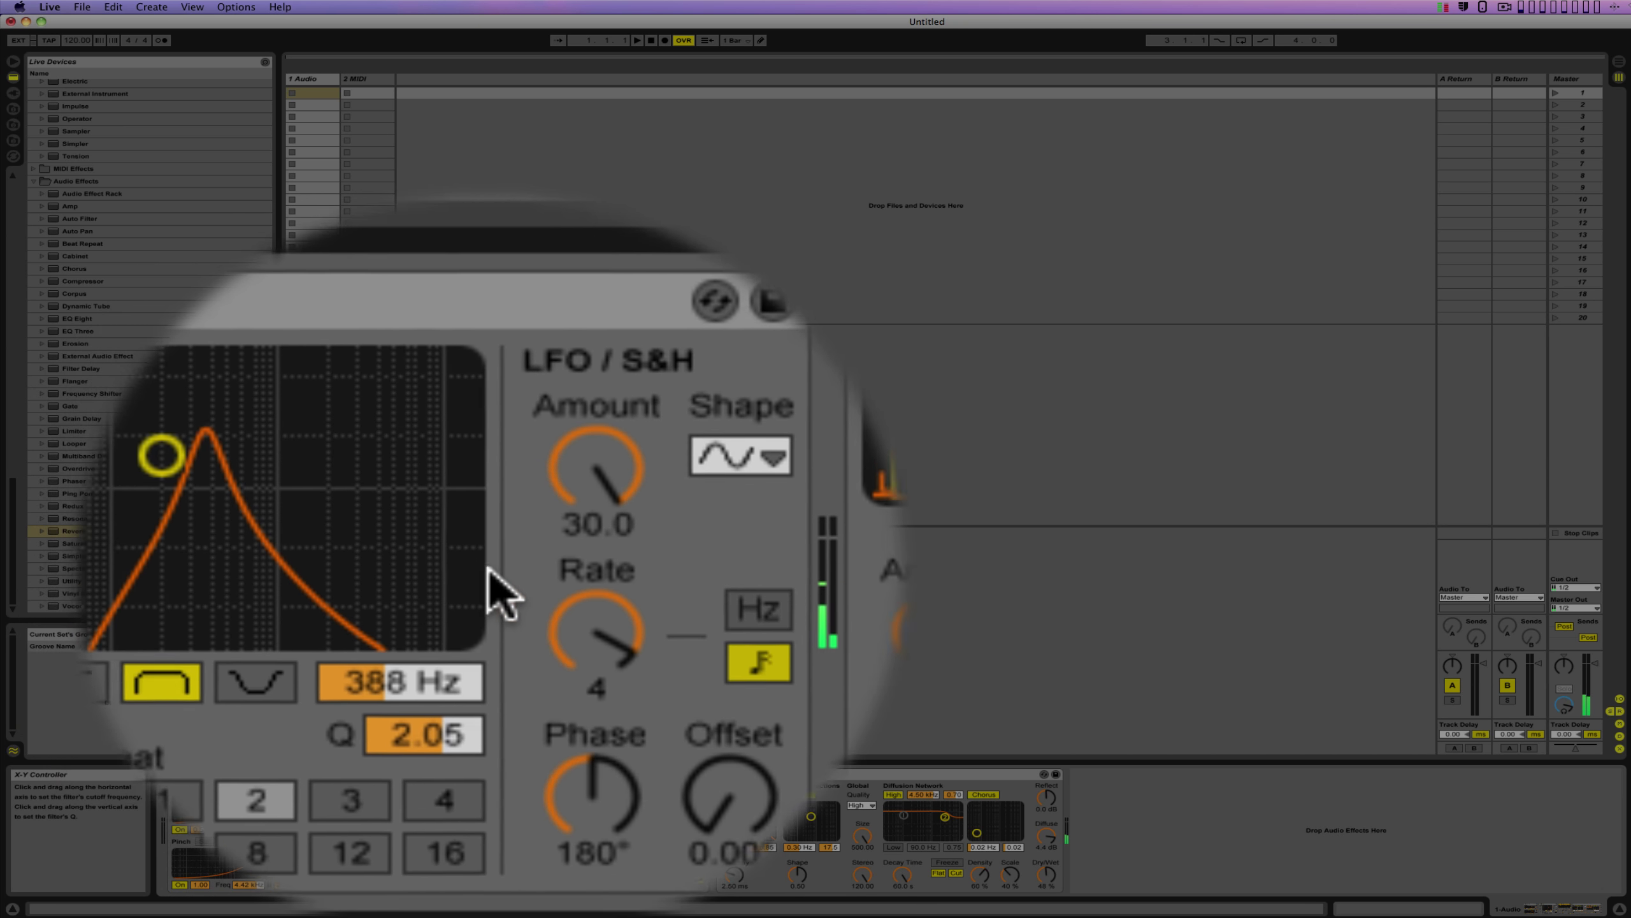
left_click(507, 572)
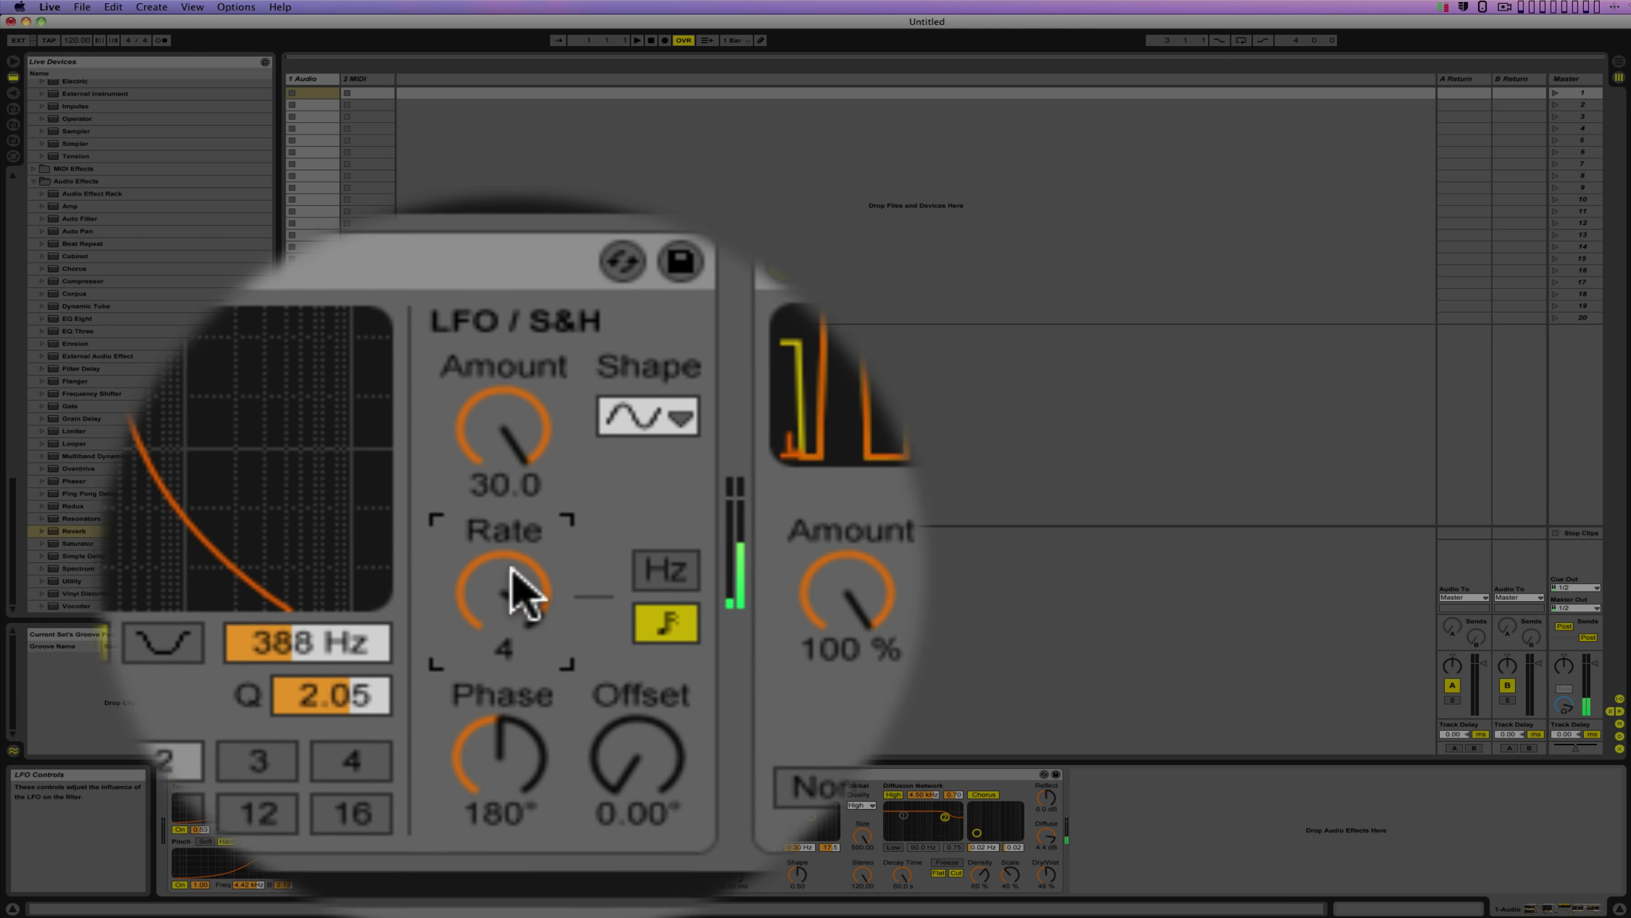
left_click_drag(511, 570, 511, 556)
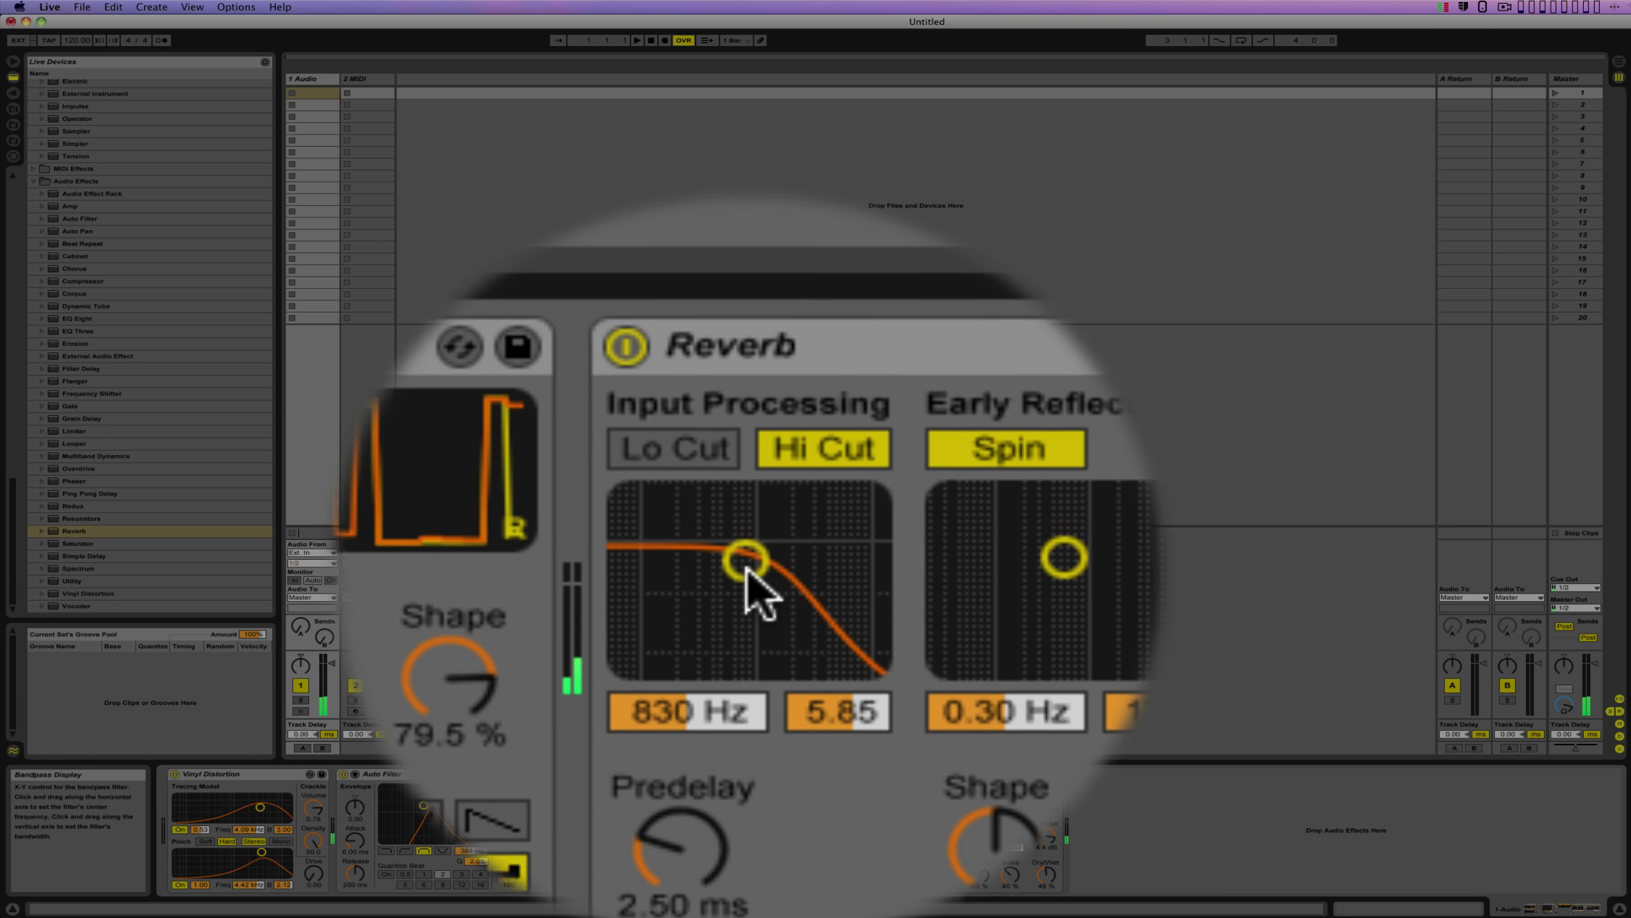
Step: Adjust the Reverb's Hi Cut input filter and insert Grain Delay with the Borg preset between Auto Pan and Reverb
left_click_drag(746, 557, 745, 574)
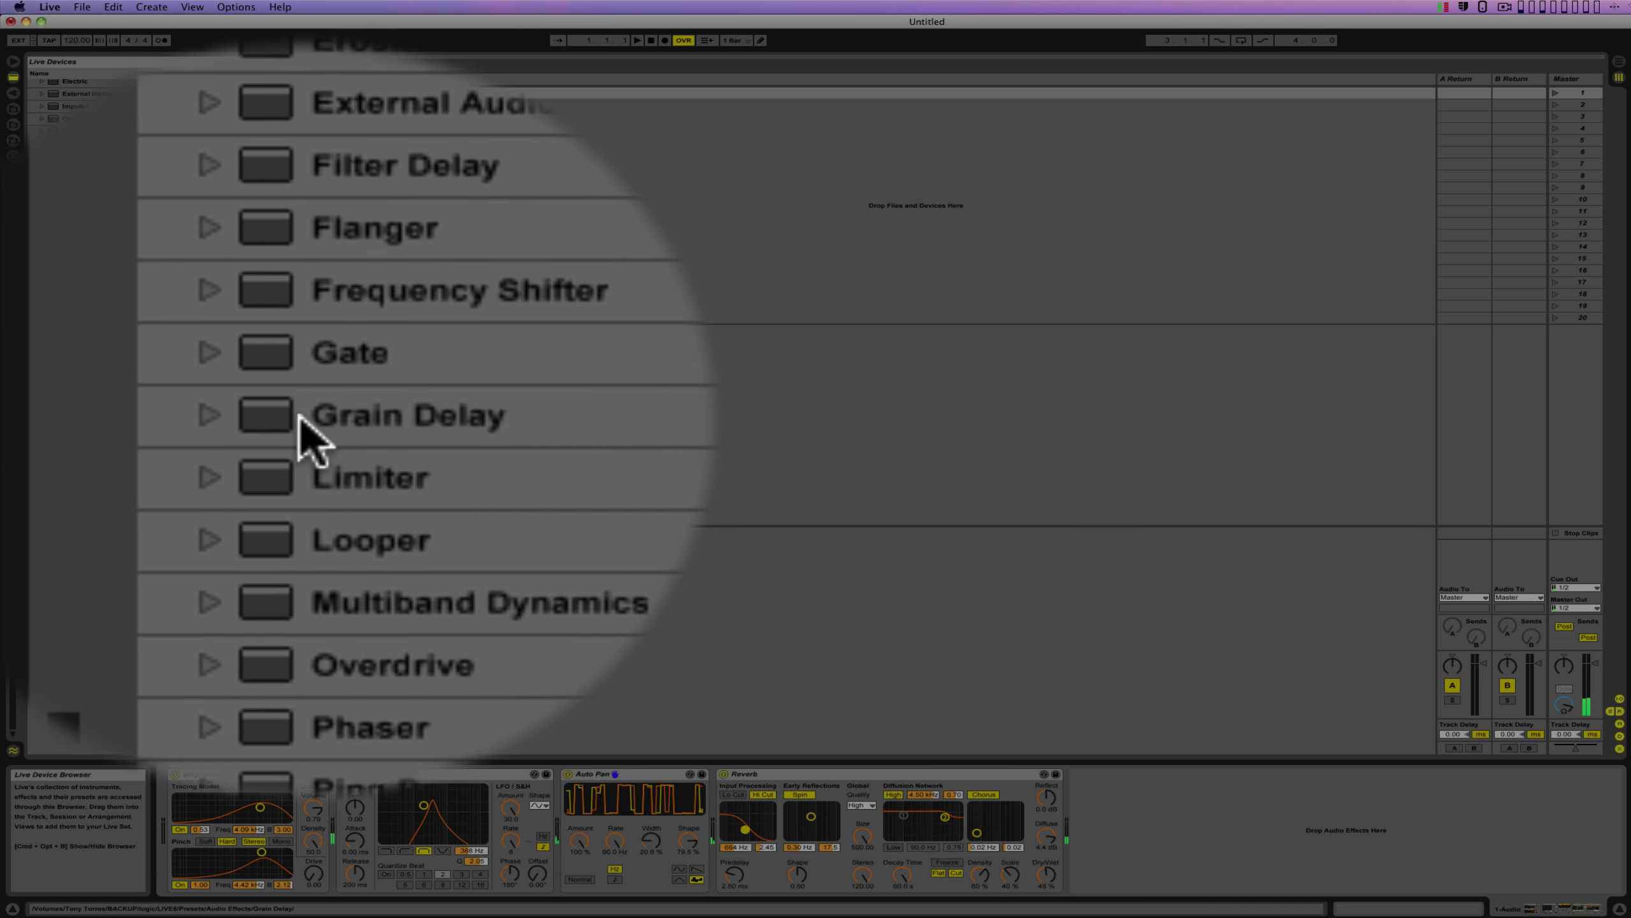
left_click_drag(267, 415, 720, 579)
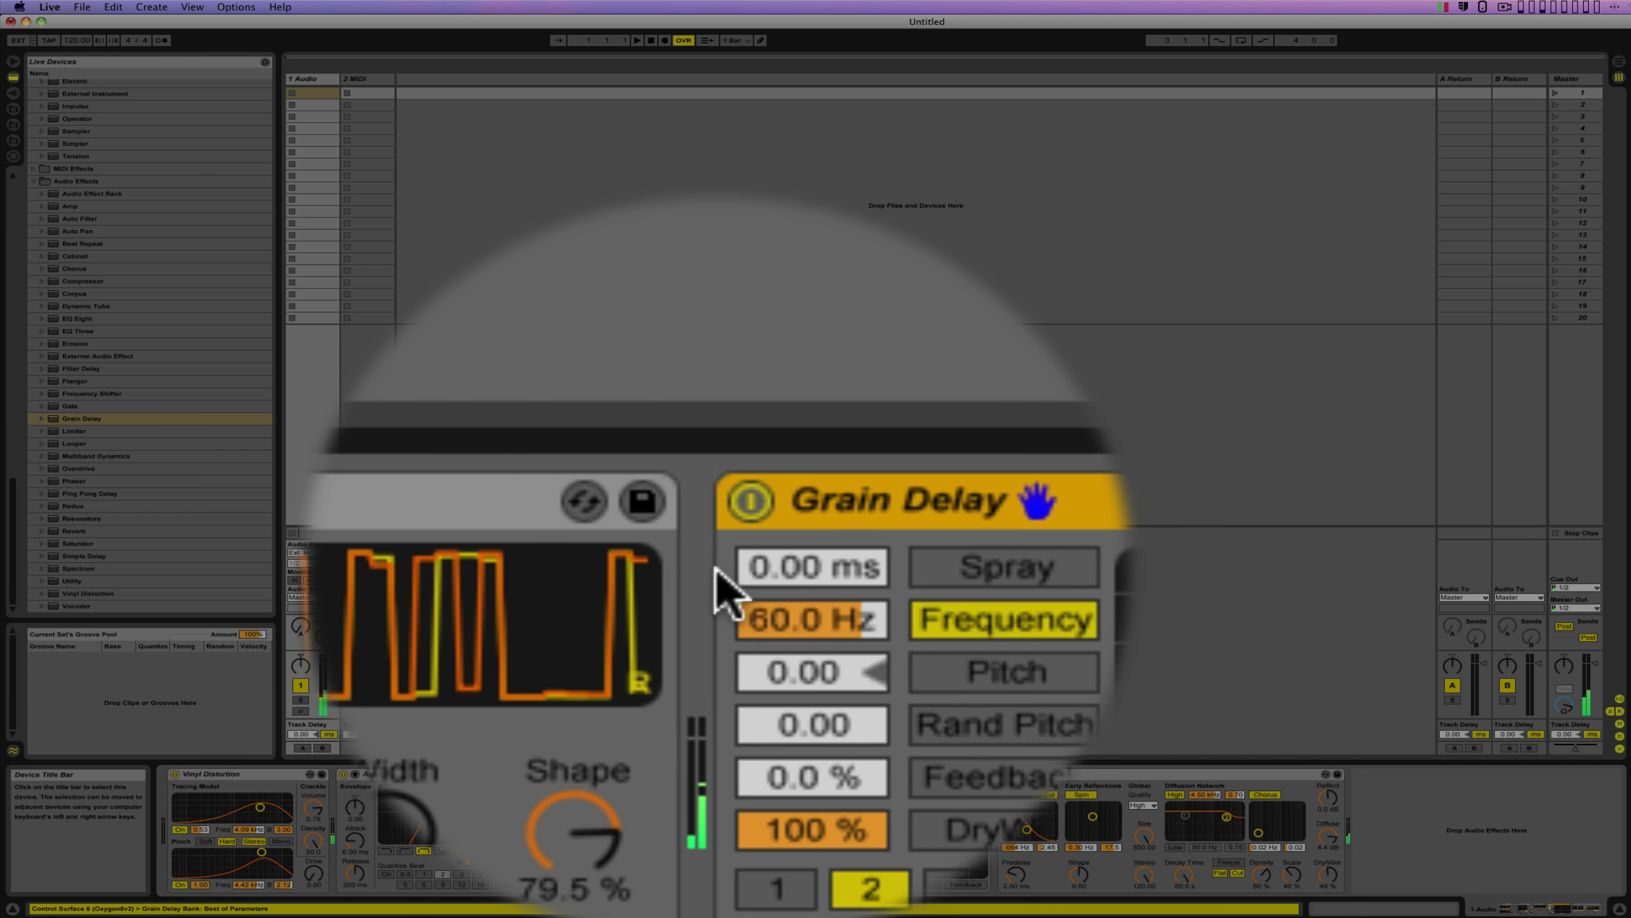
left_click(992, 554)
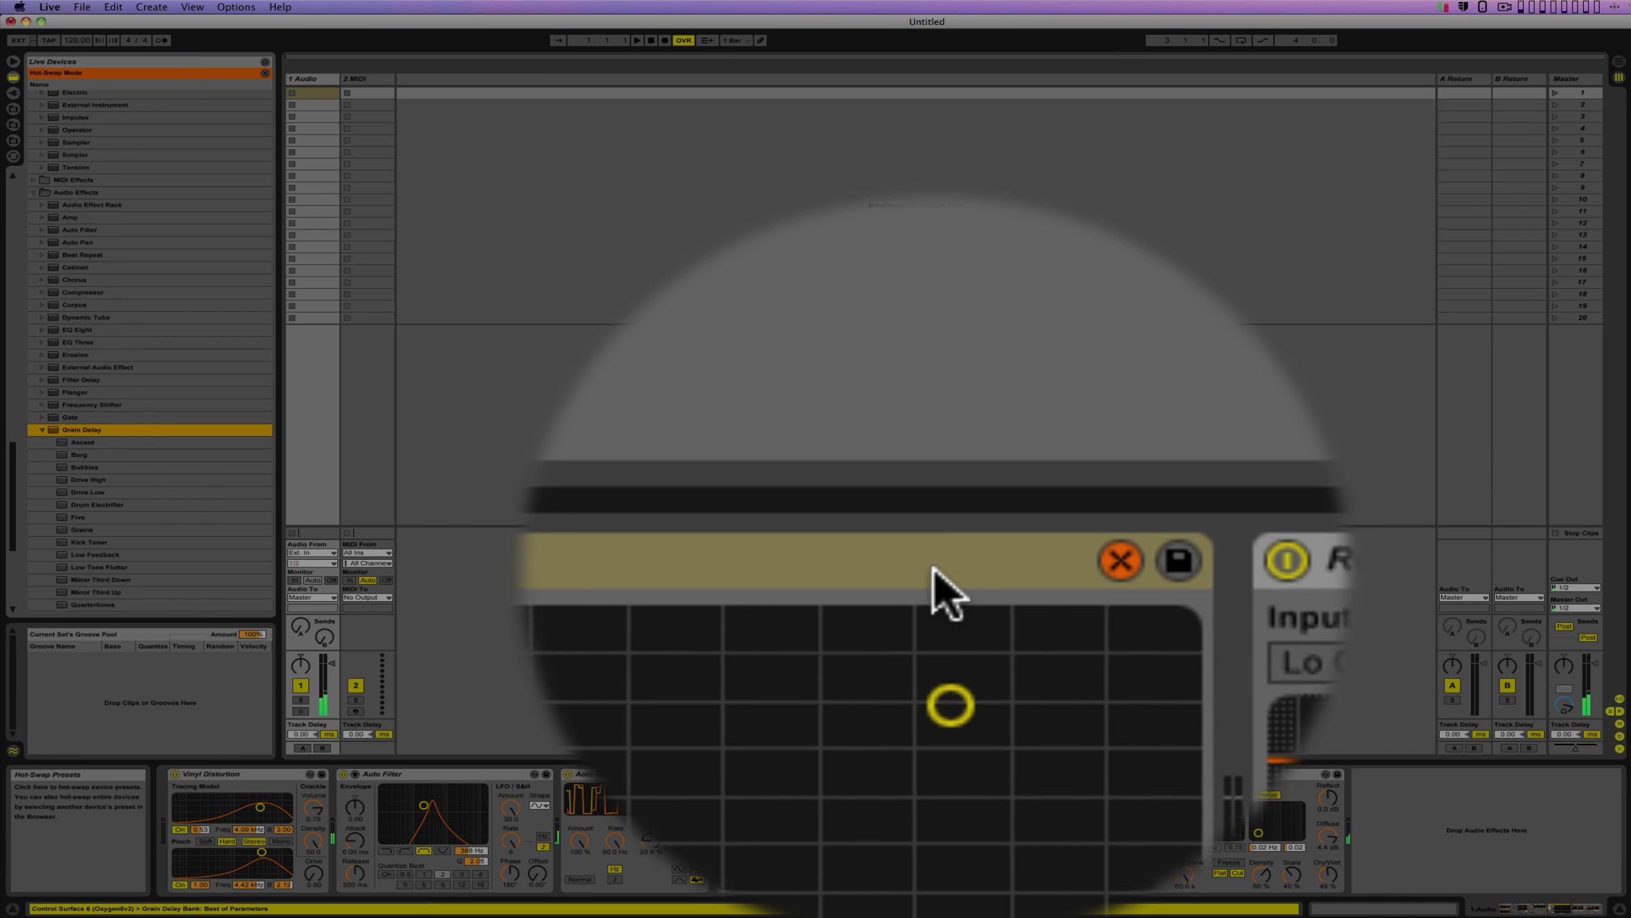
double_click(411, 459)
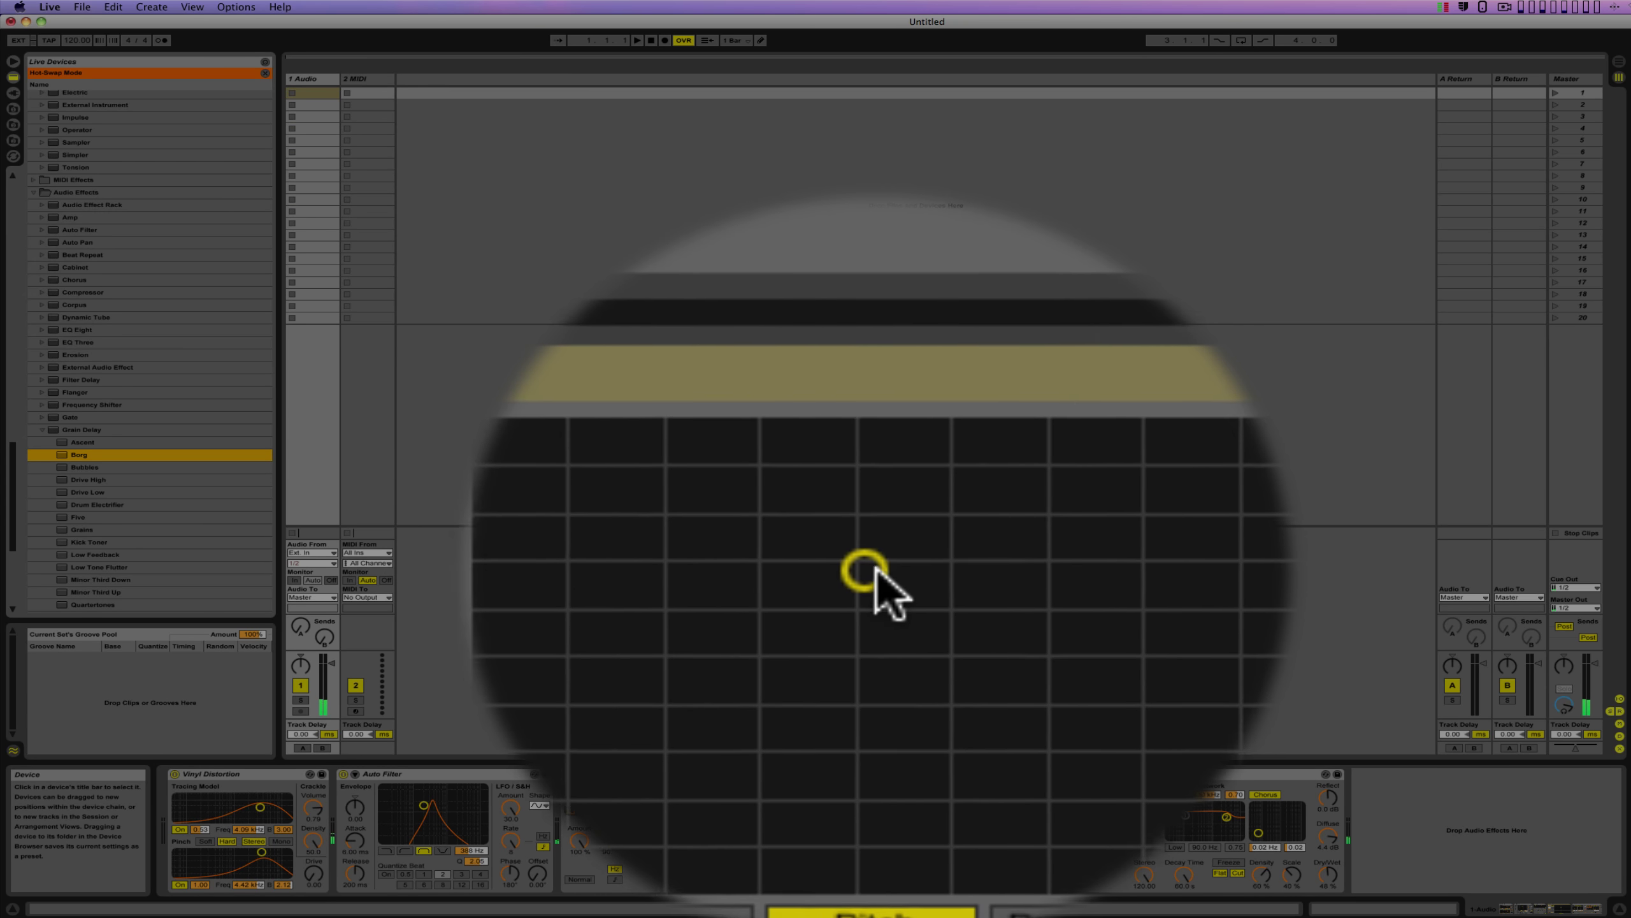
Step: Adjust Grain Delay's Frequency and Pitch, and set the Reverb's input filter to 7.38 kHz with bandwidth 4.22
left_click_drag(867, 569, 1048, 573)
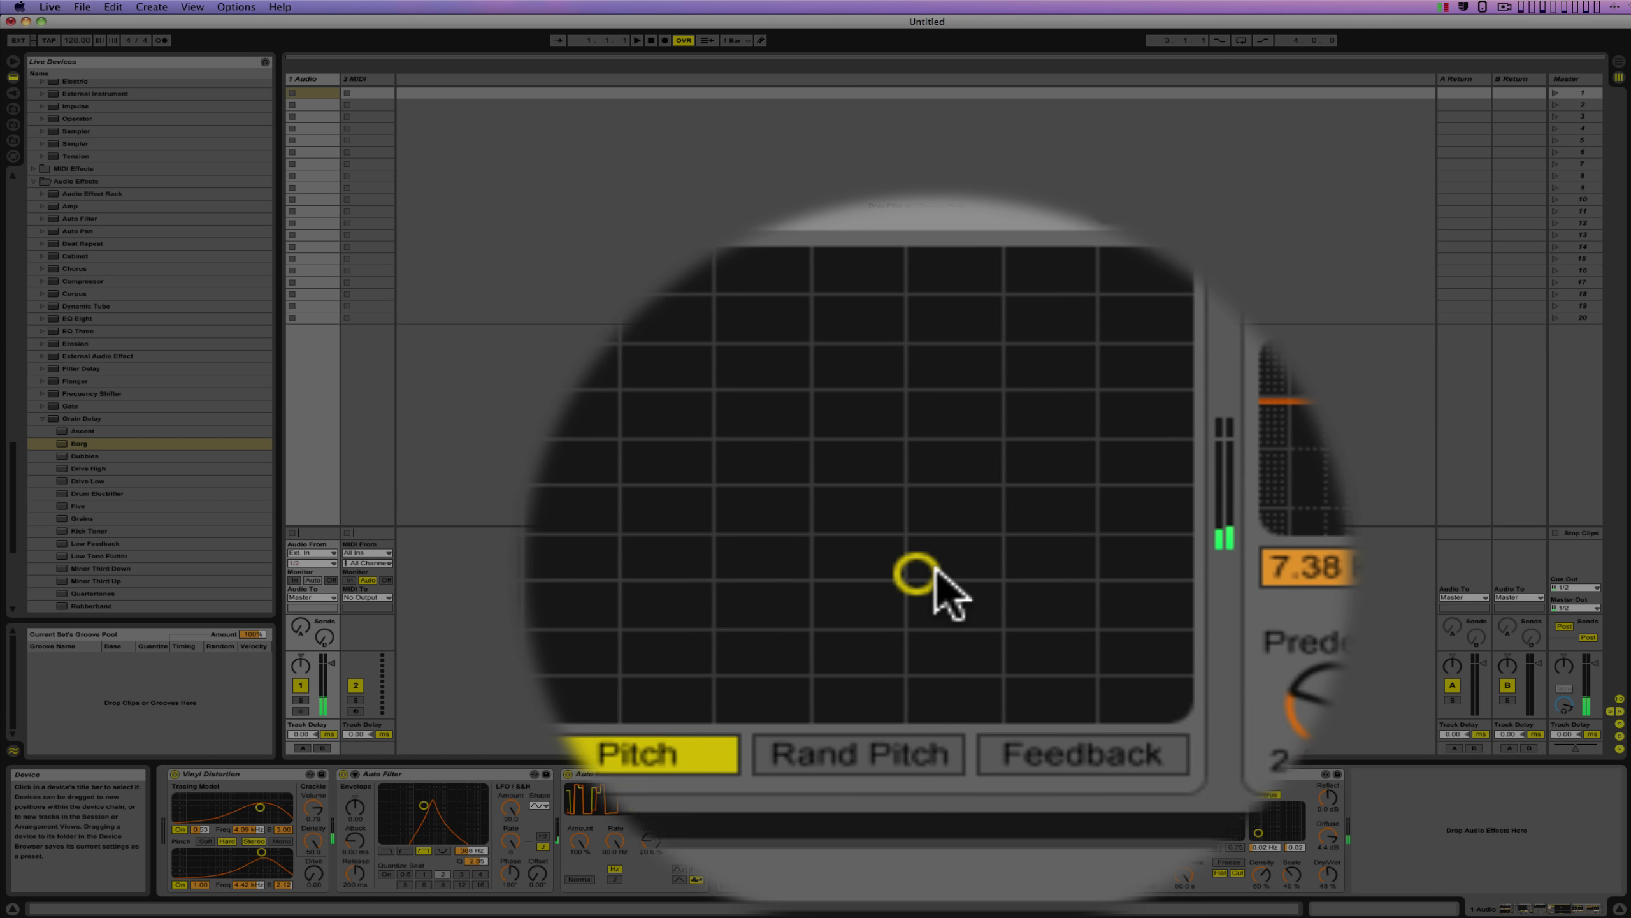
left_click_drag(934, 571, 931, 585)
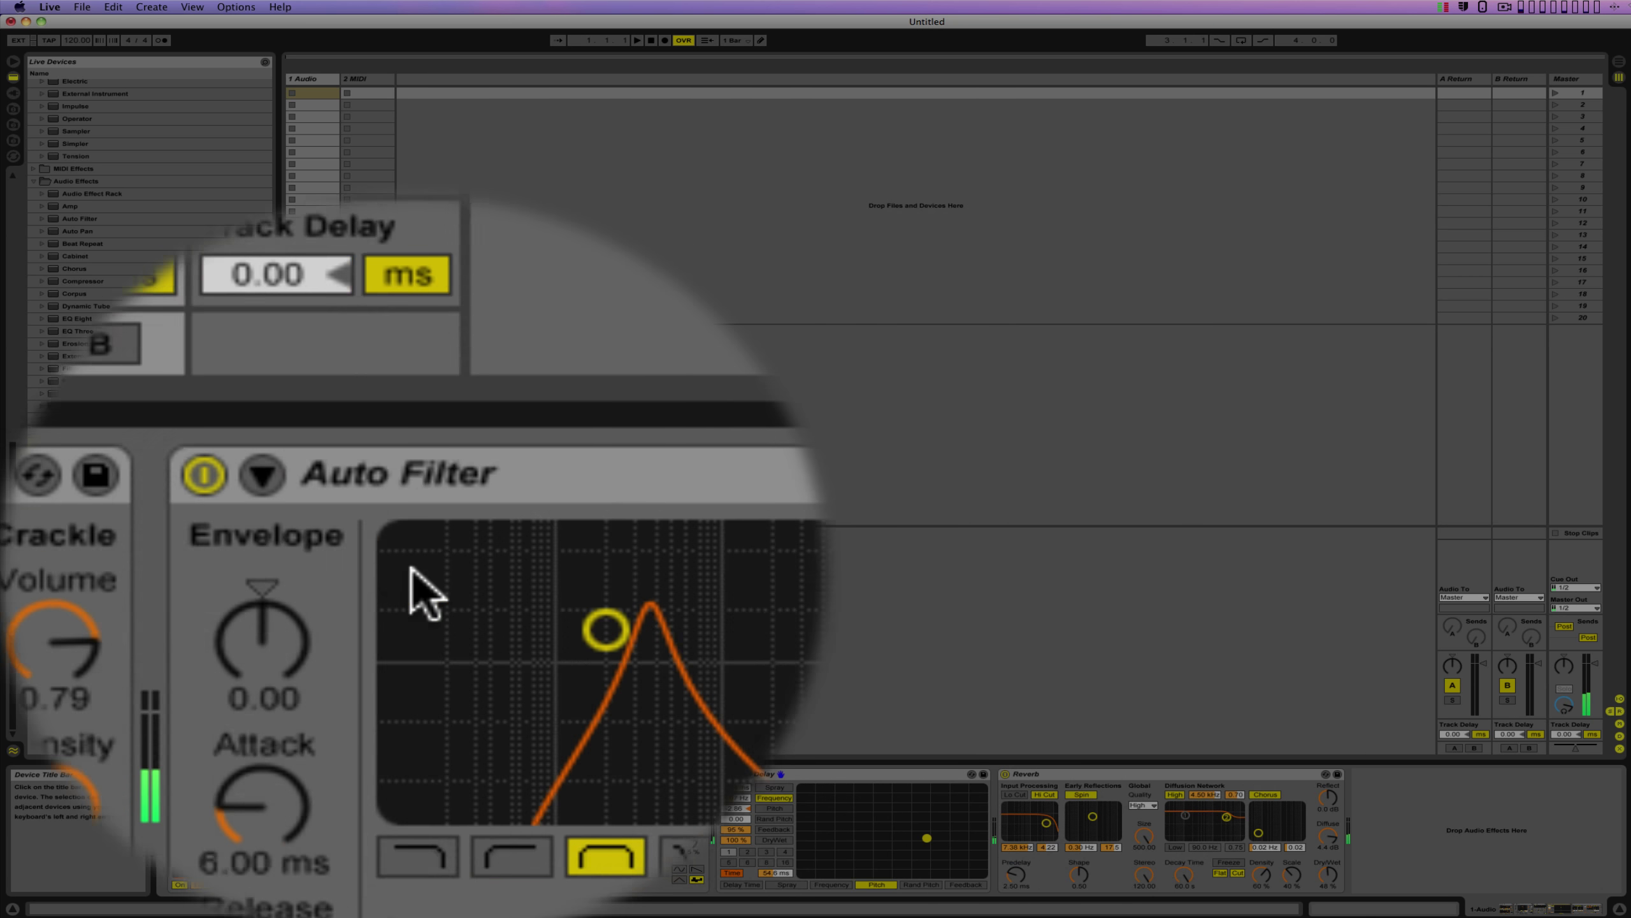
Step: Adjust Auto Filter's cutoff and lower Vinyl Distortion's Crackle Volume
left_click_drag(423, 804, 435, 805)
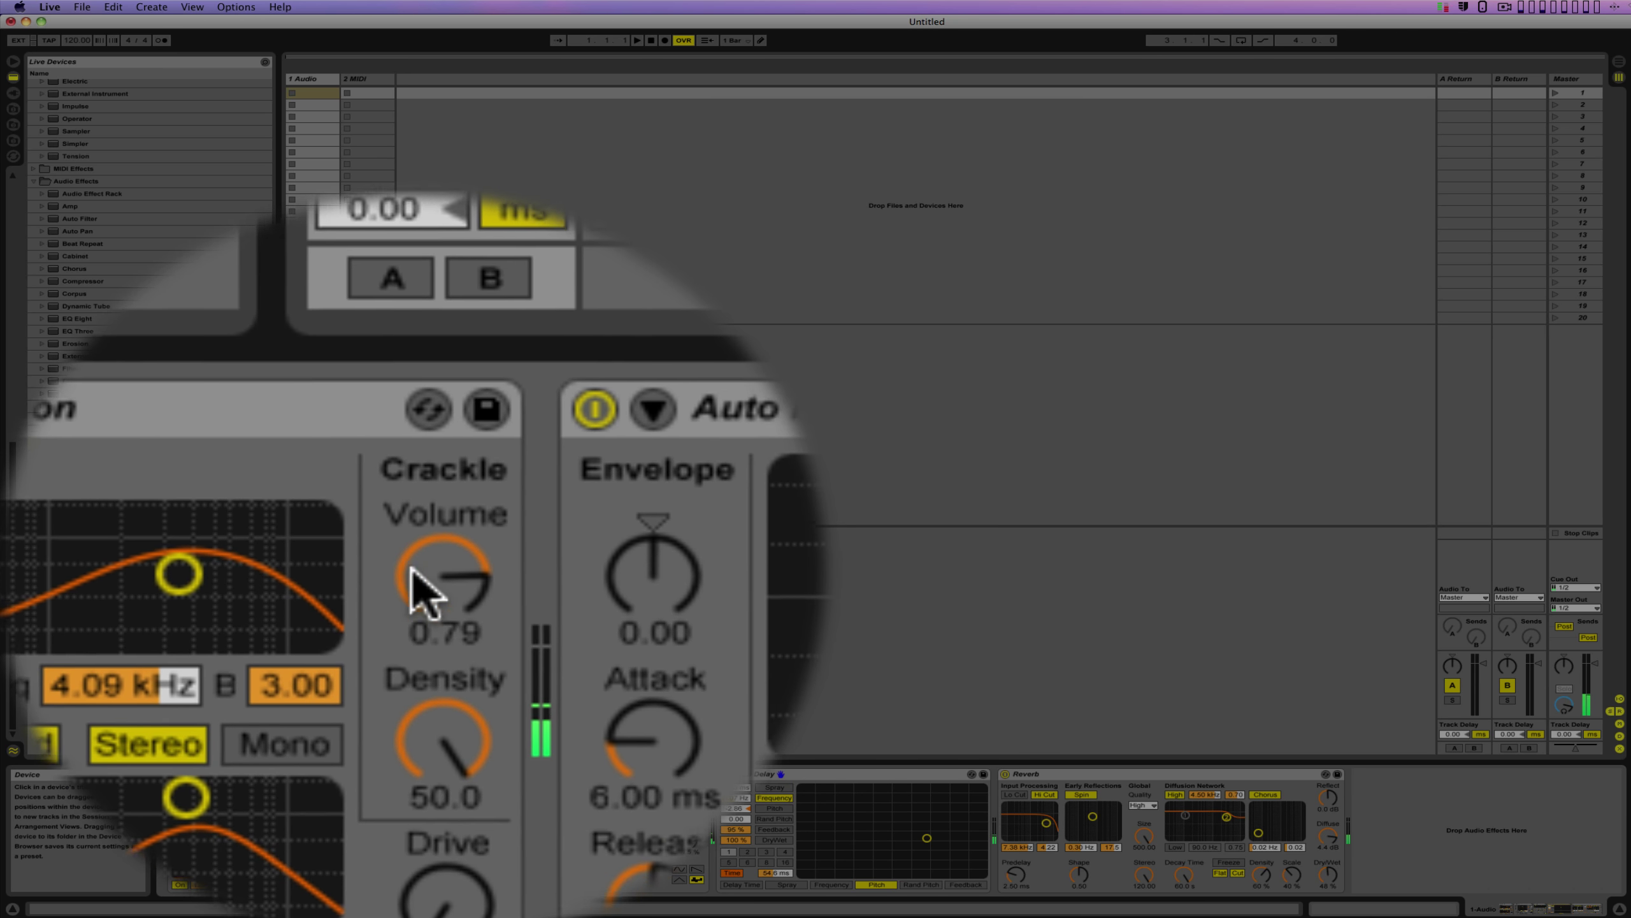
left_click_drag(419, 583, 419, 601)
left_click_drag(429, 572, 429, 568)
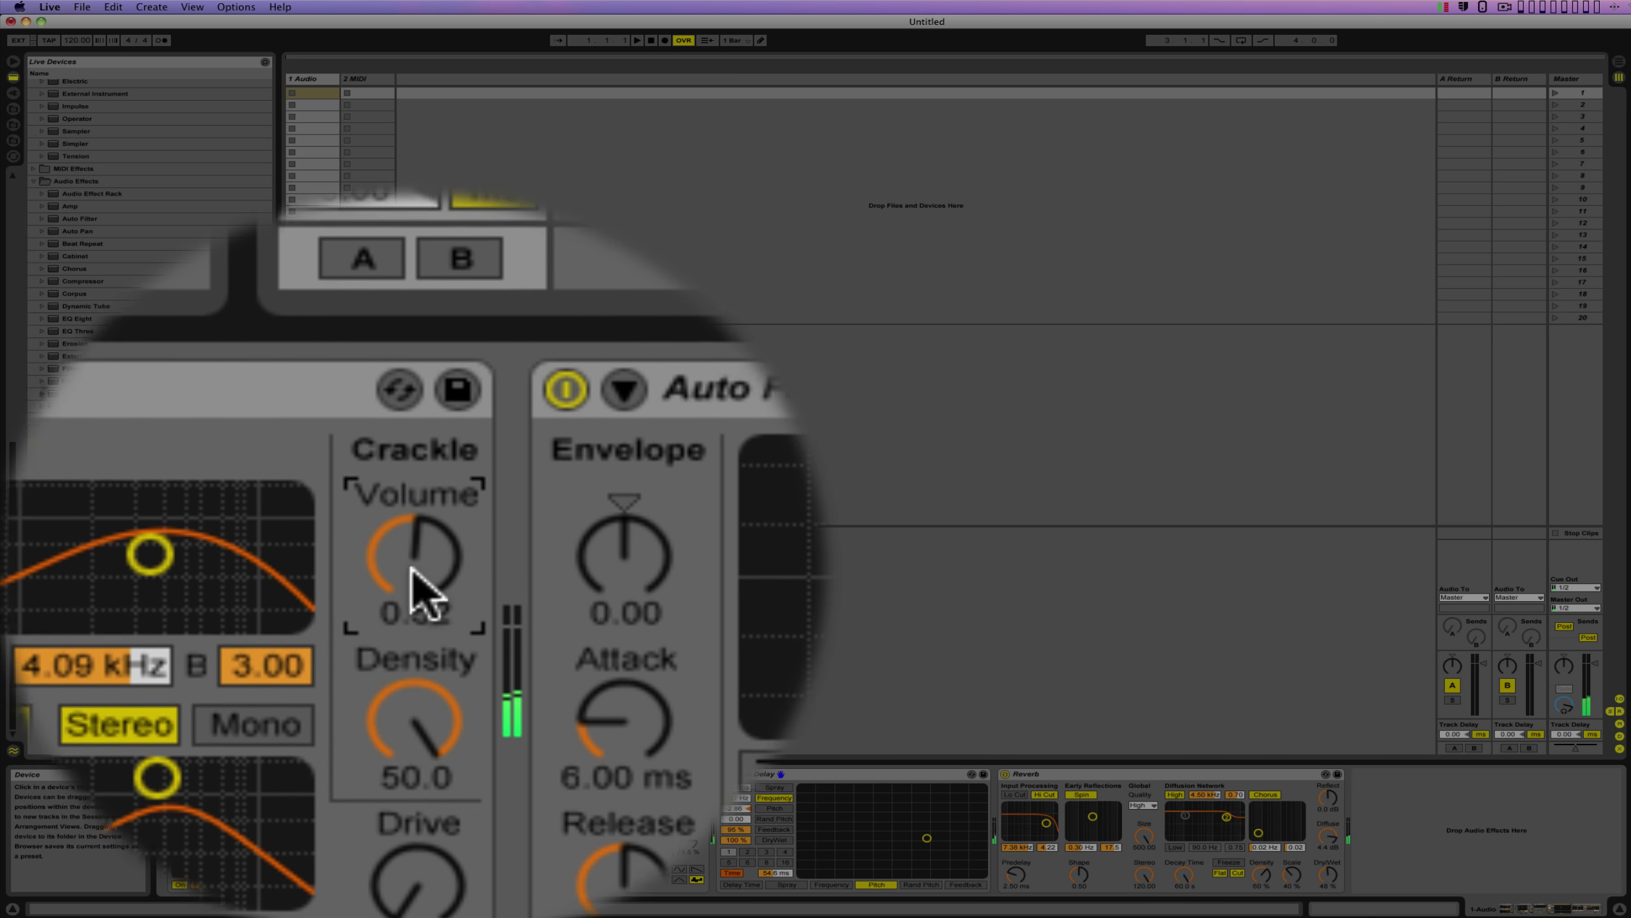
Step: Set Auto Filter's LFO Rate to 8, cutoff to 911 Hz and Q to 1.22, and raise Auto Pan's Width to about 72 %
left_click_drag(419, 590, 507, 585)
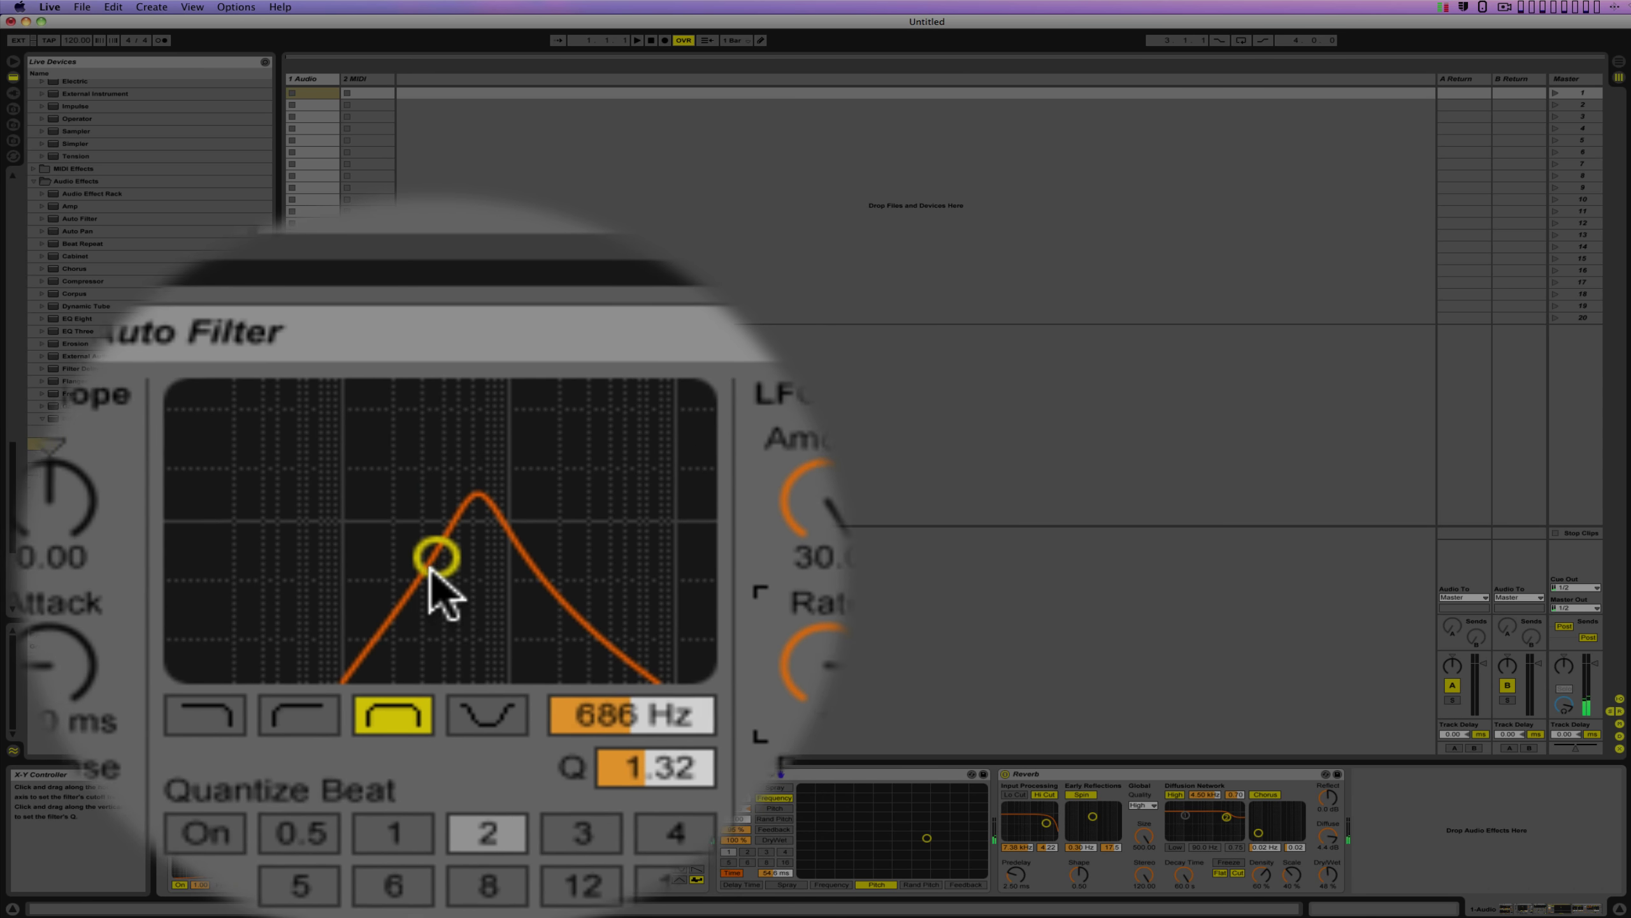
left_click_drag(431, 567, 521, 559)
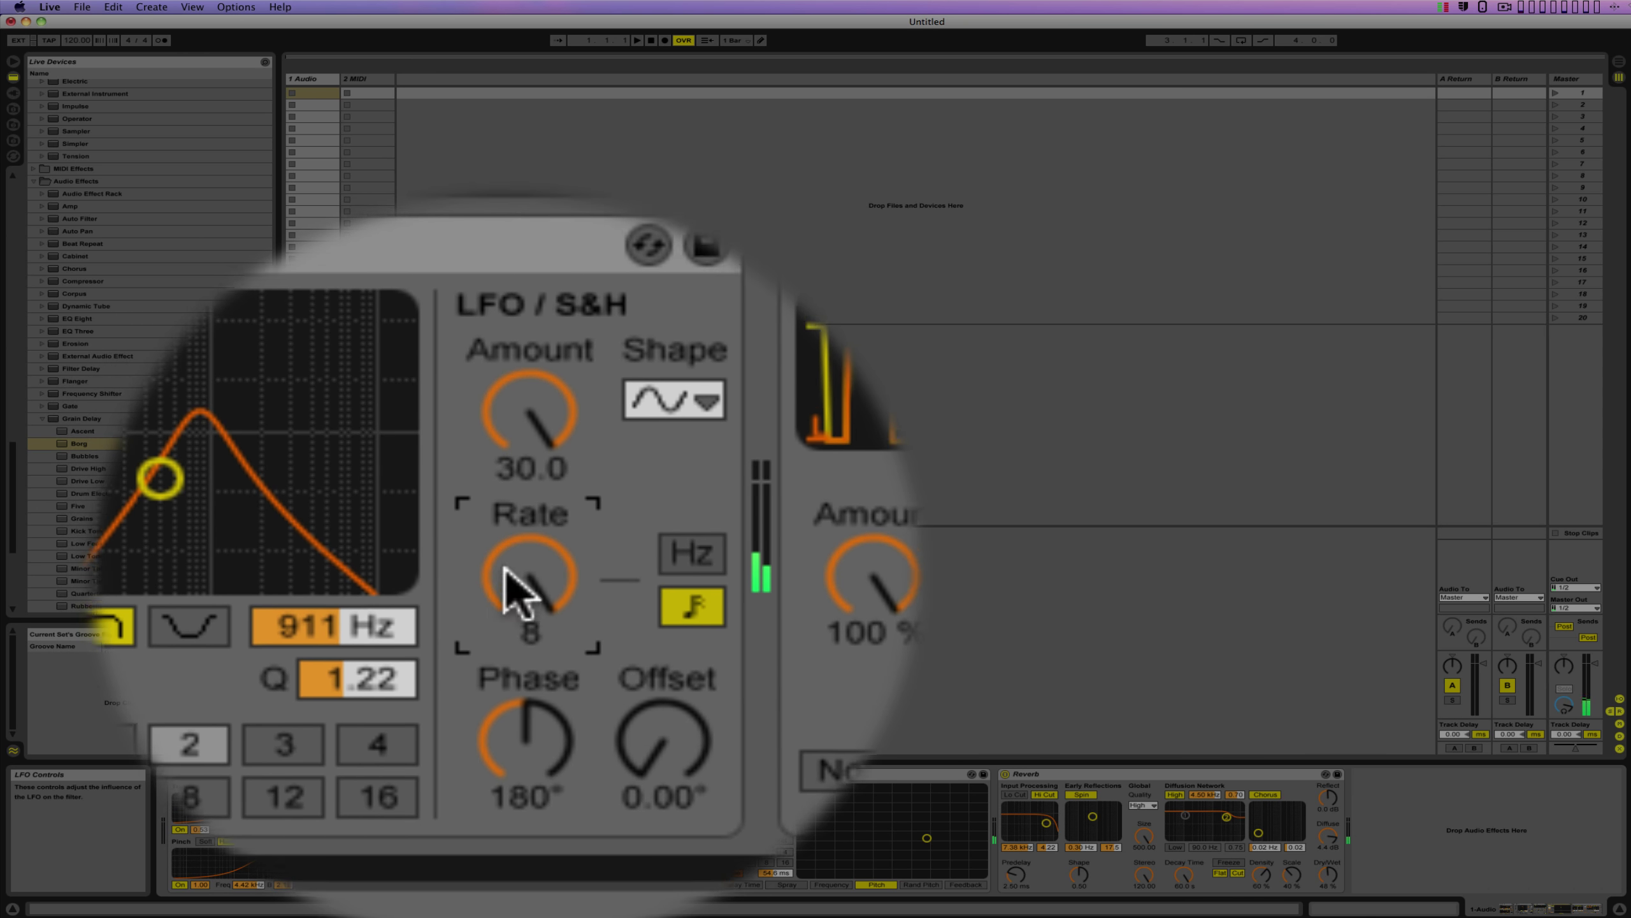
left_click_drag(666, 582, 666, 549)
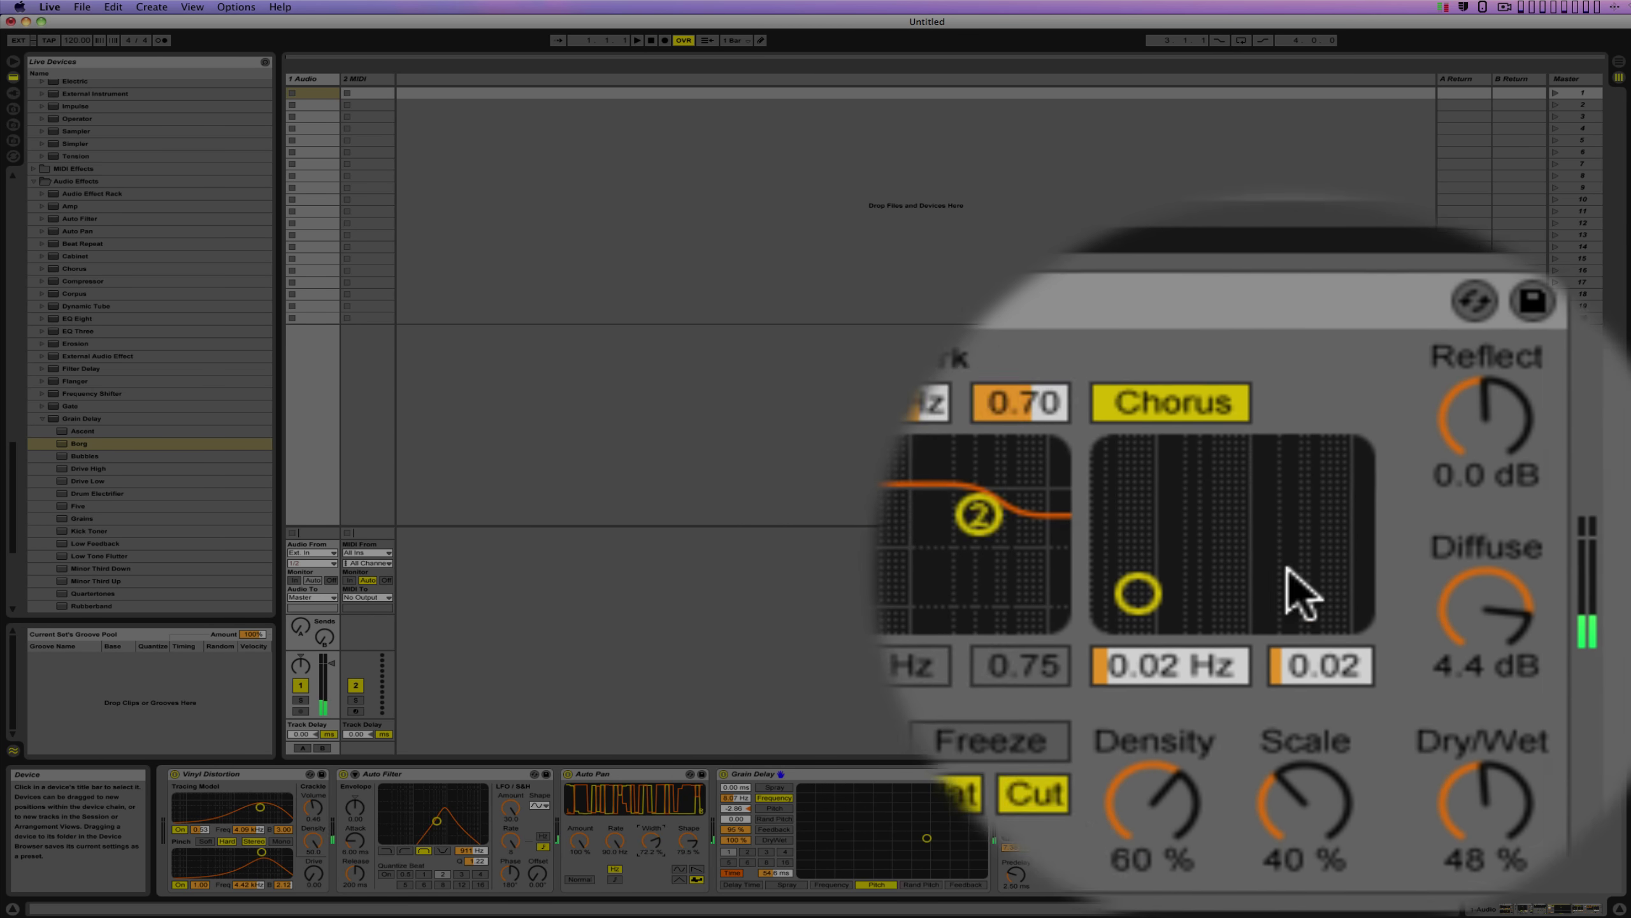
Step: Set the Reverb's Chorus rate to 1.43 Hz and Decay Time to 36.5 s, and raise Grain Delay's Pitch to 3.62
left_click_drag(1260, 572, 1333, 615)
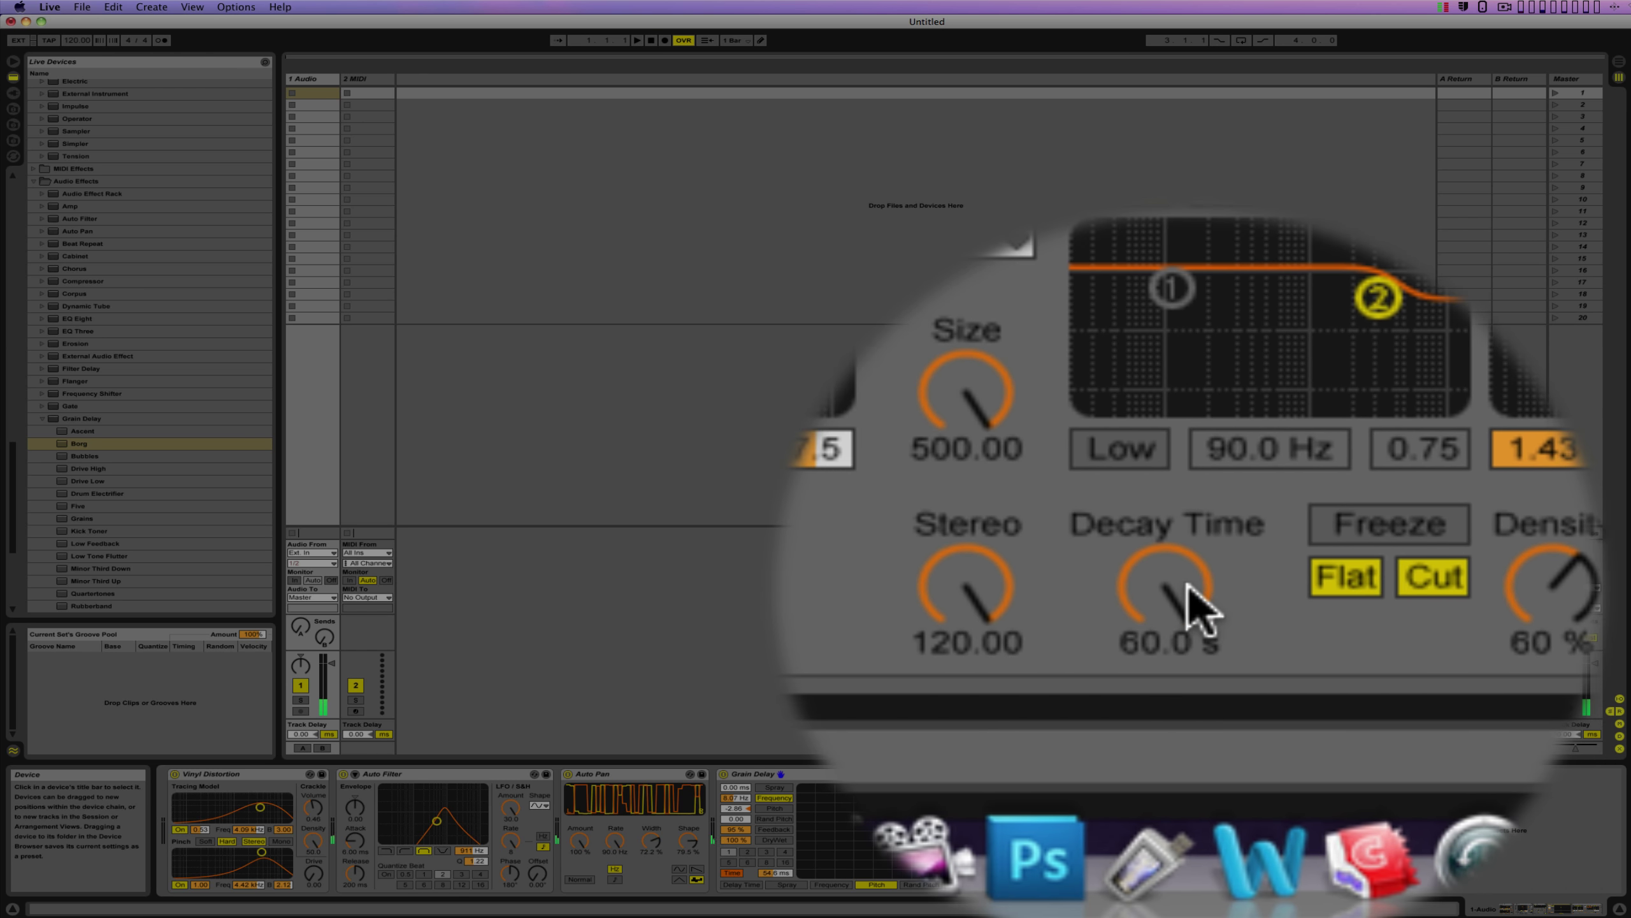
left_click_drag(1189, 588, 1189, 620)
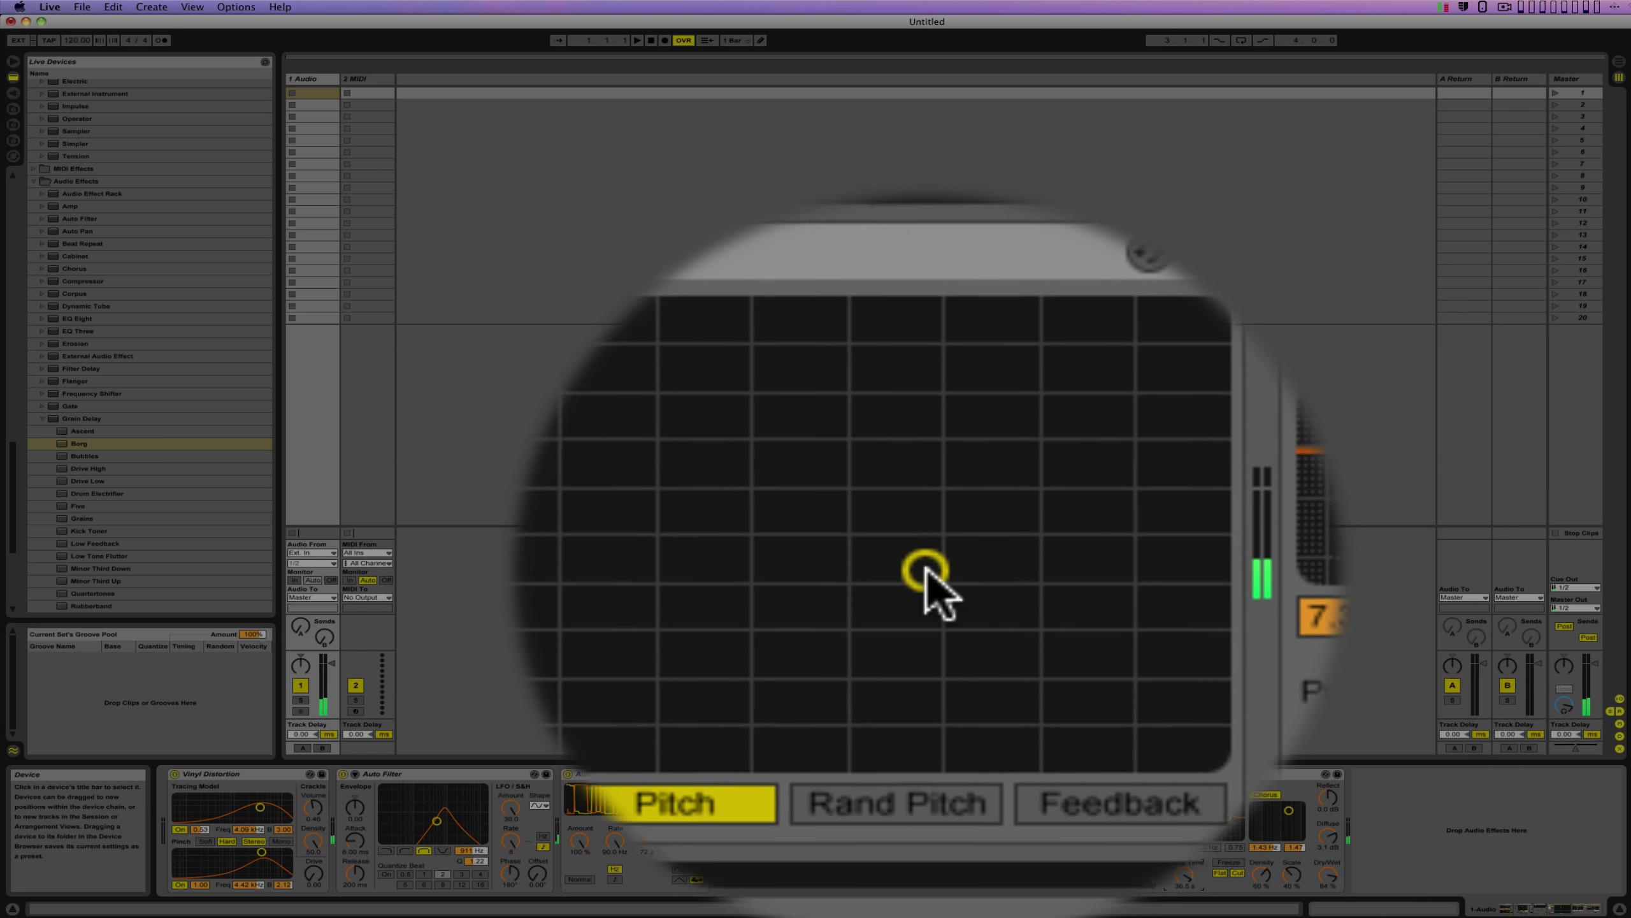
left_click_drag(928, 570, 955, 568)
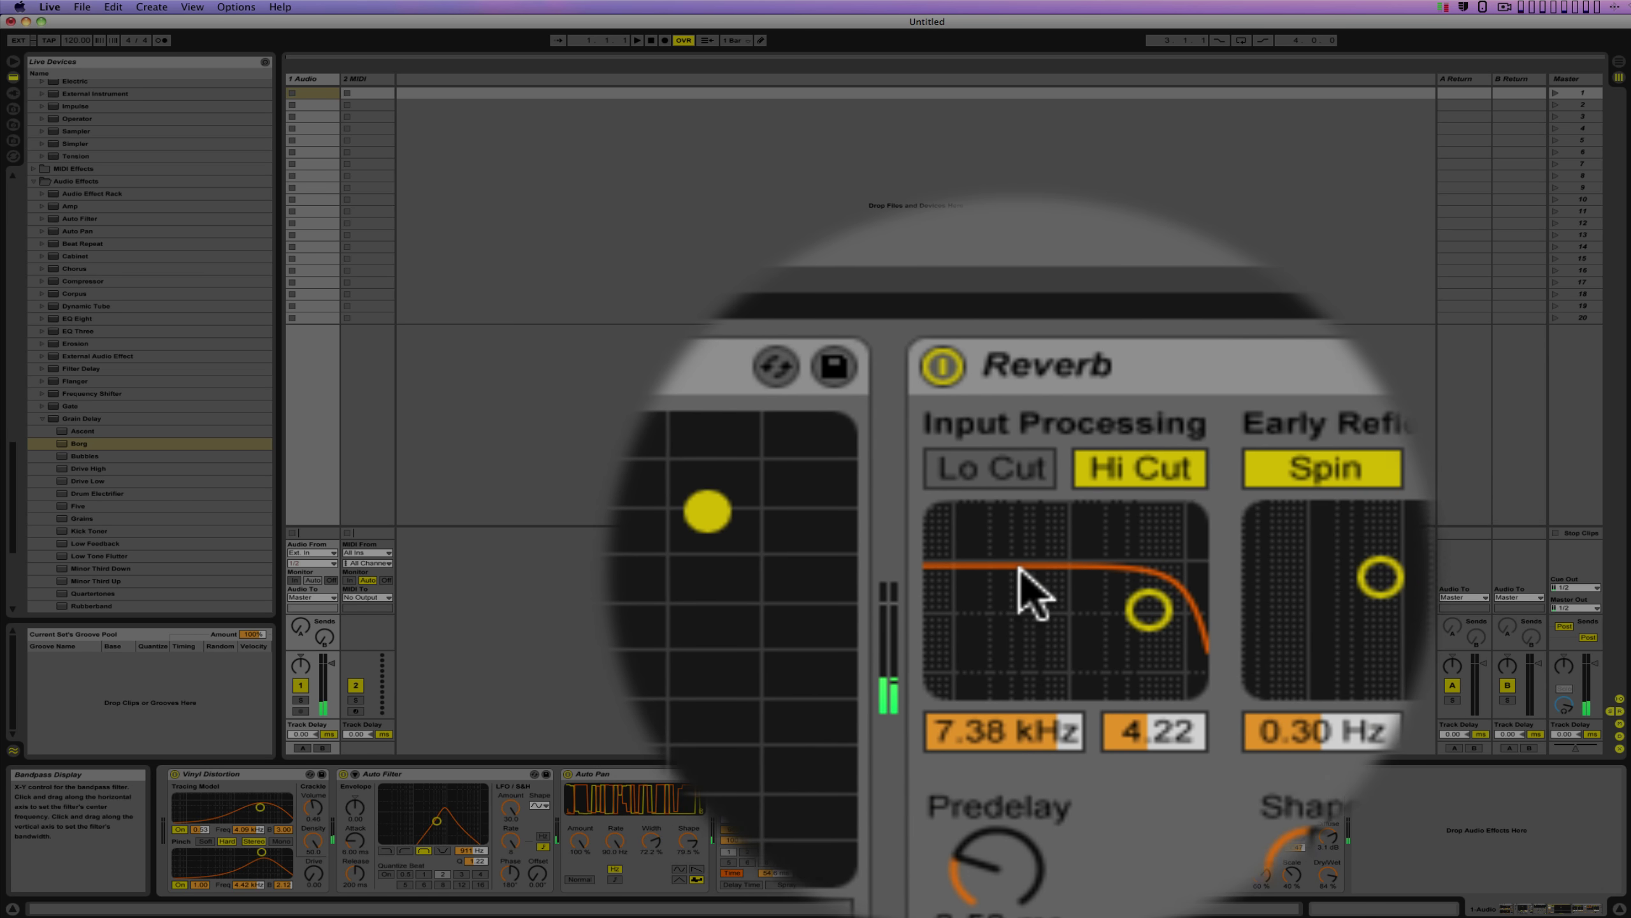
left_click_drag(956, 568, 953, 575)
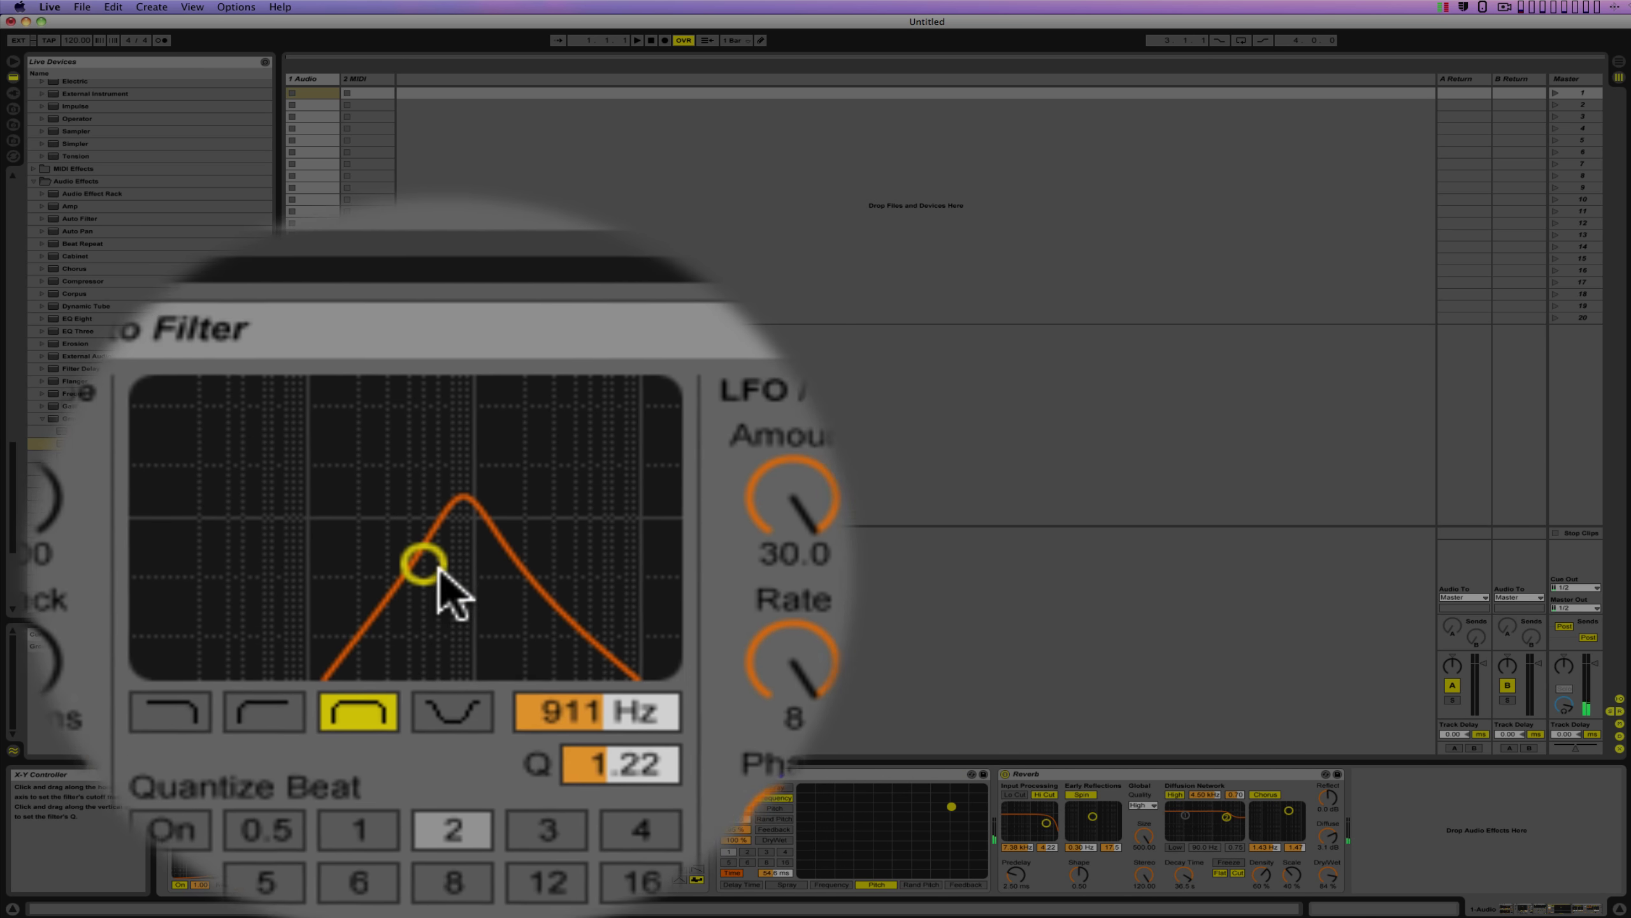
Step: Lower Auto Filter's cutoff while raising its Q, and lengthen the Reverb's Decay Time
mouse_move(440, 568)
left_mouse_down()
mouse_move(440, 583)
mouse_move(452, 572)
mouse_move(430, 571)
left_mouse_up()
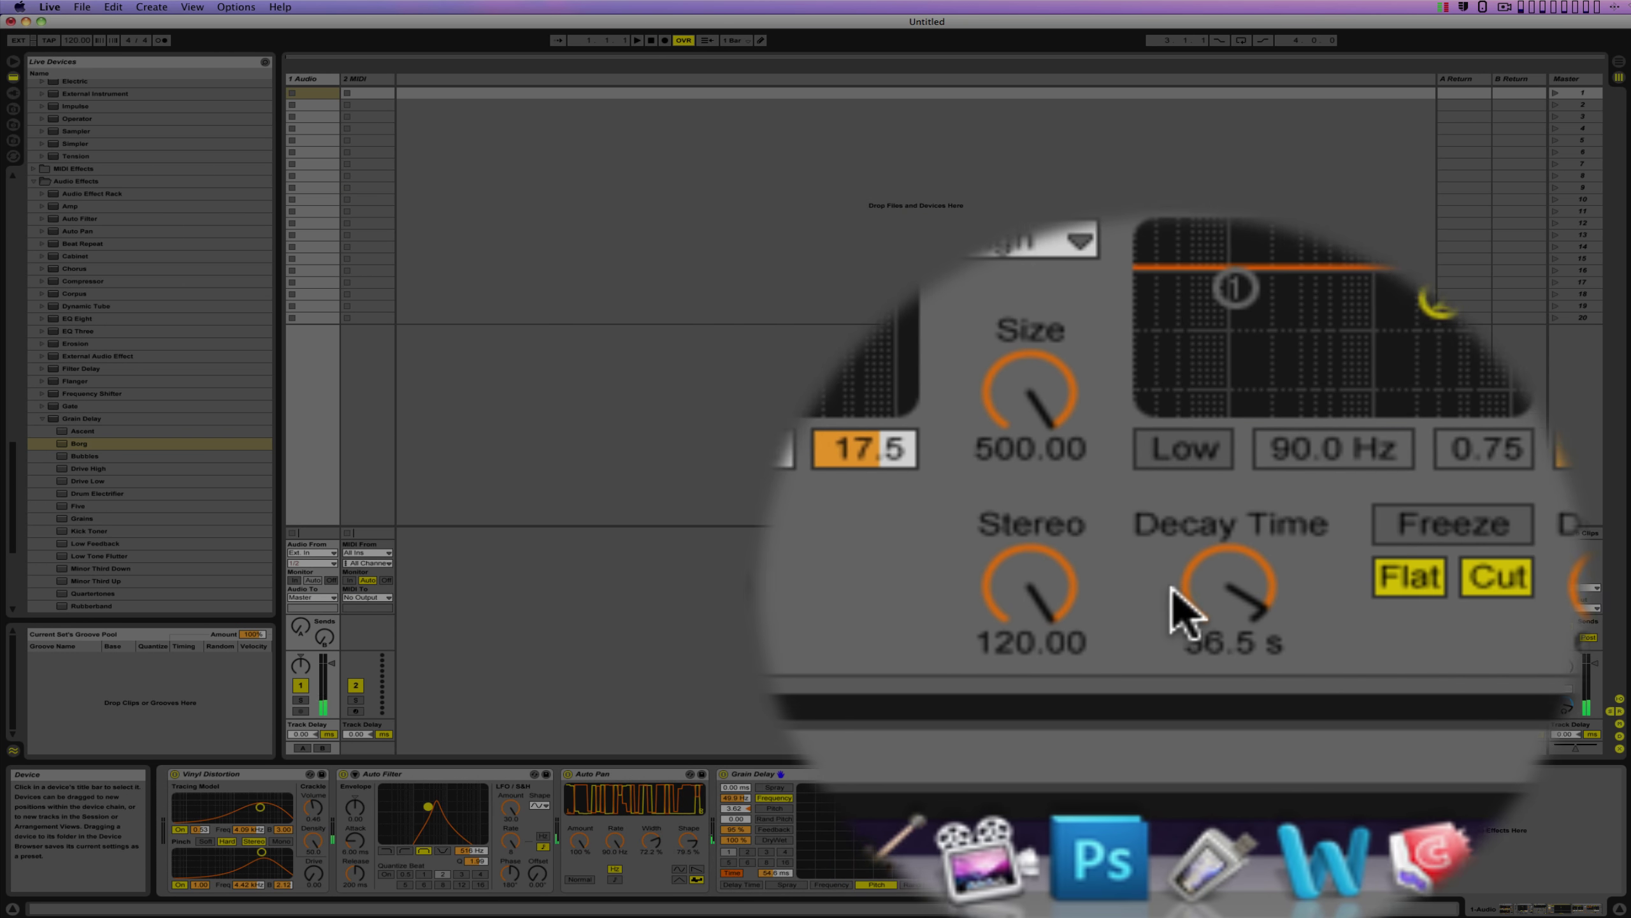
left_click_drag(1192, 595, 1191, 584)
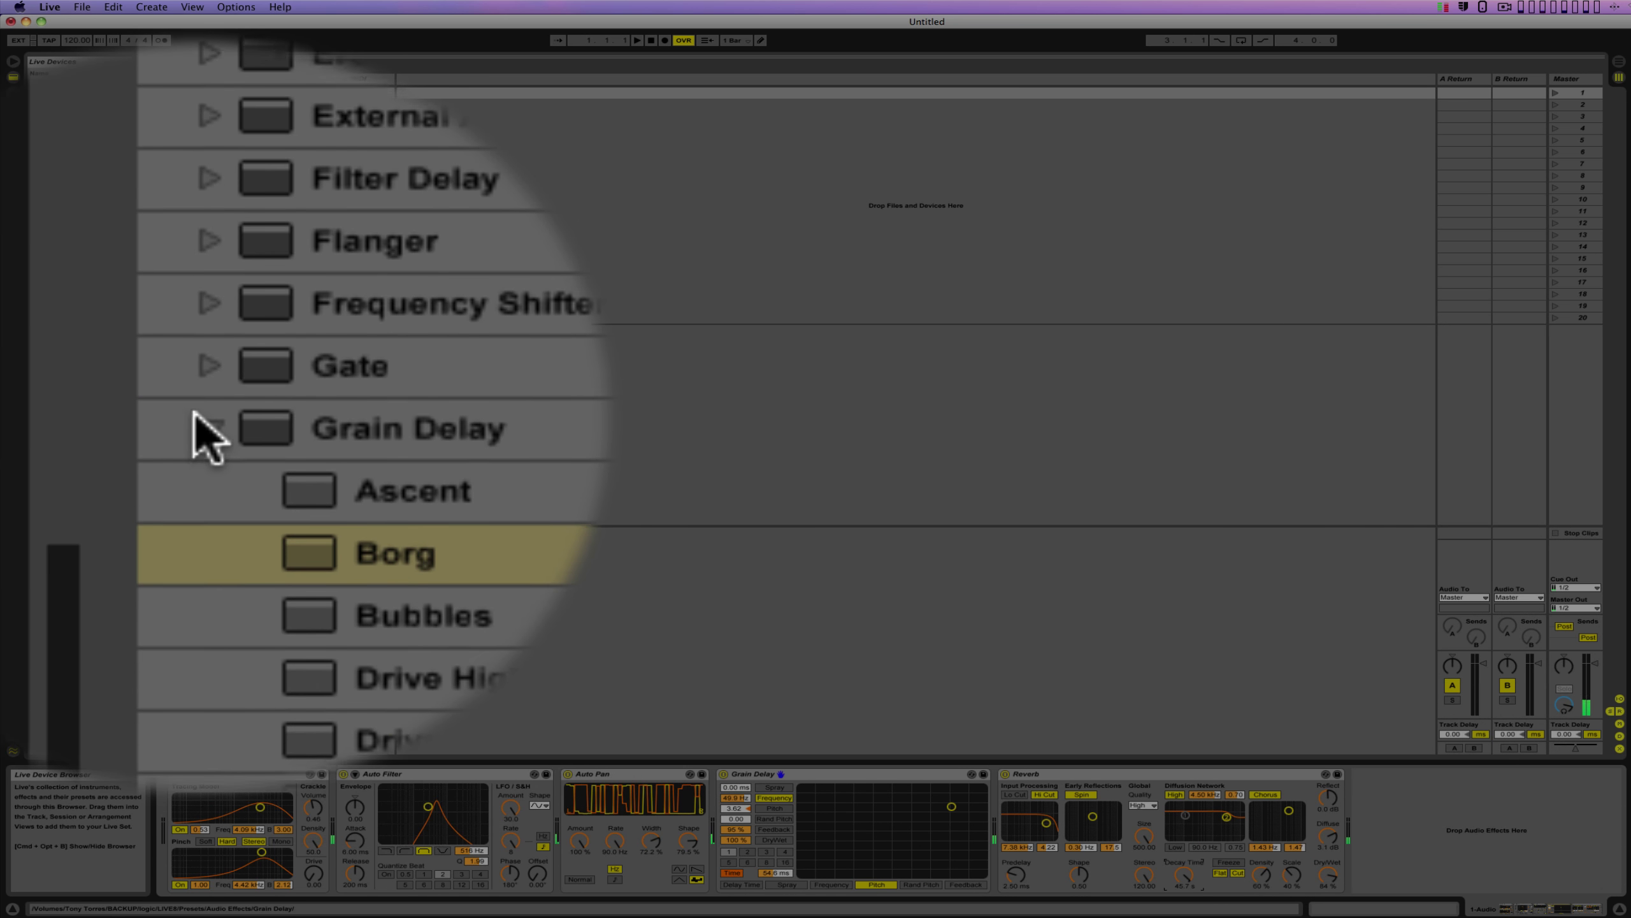
Step: Collapse the Grain Delay preset list and insert Erosion between Auto Filter and Auto Pan
left_click(216, 411)
scroll(193, 386, "up", 5)
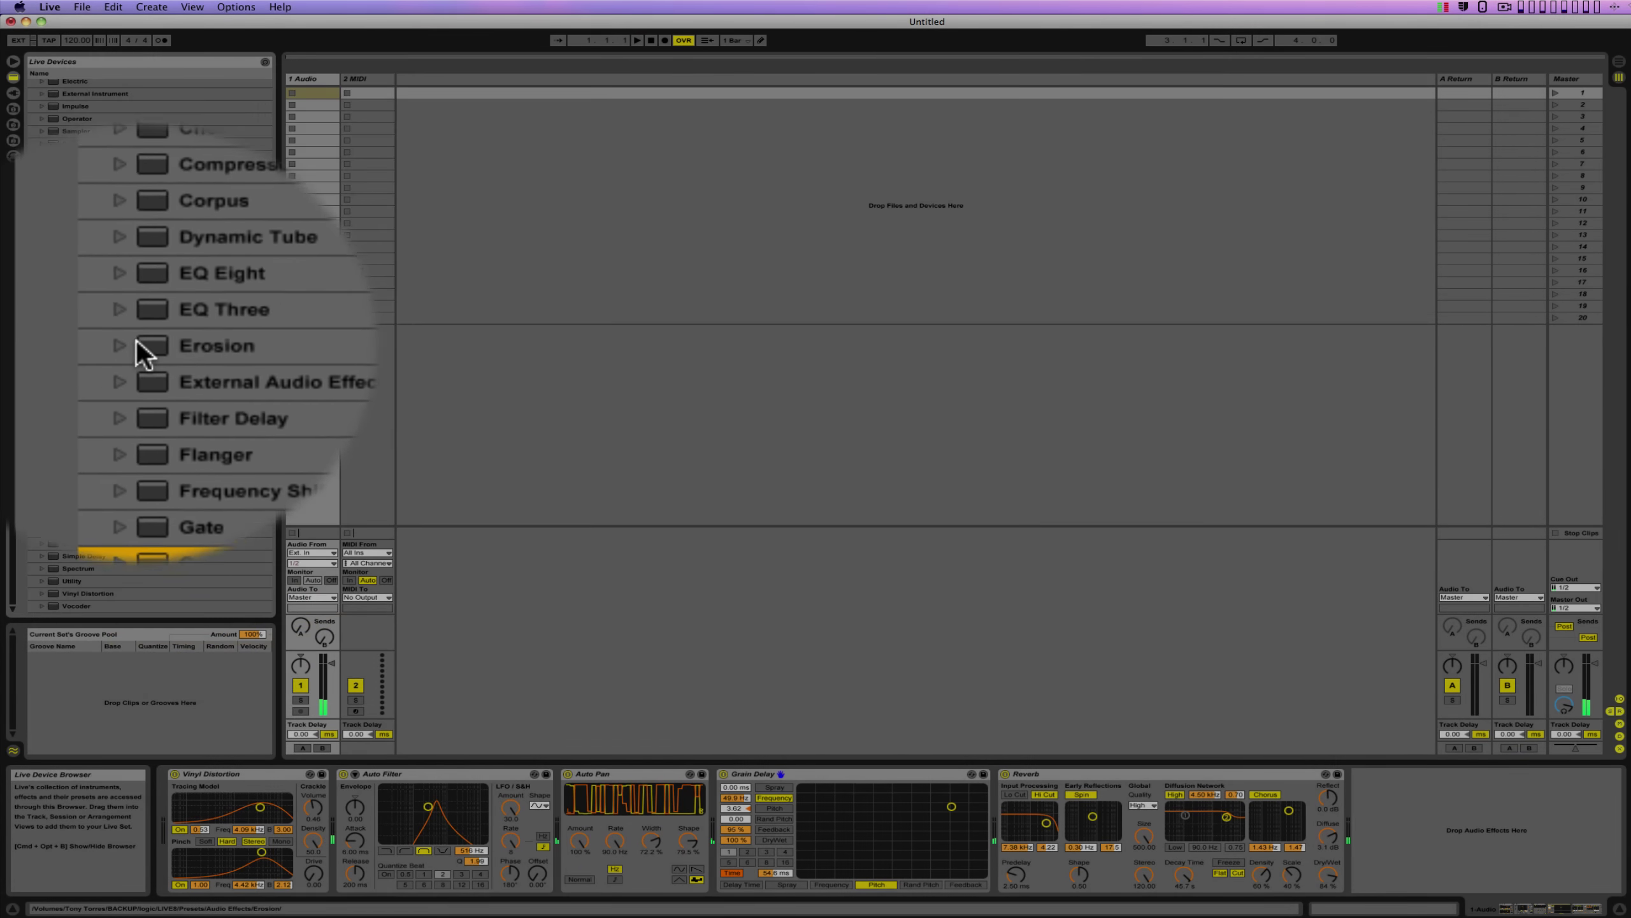
left_click(76, 343)
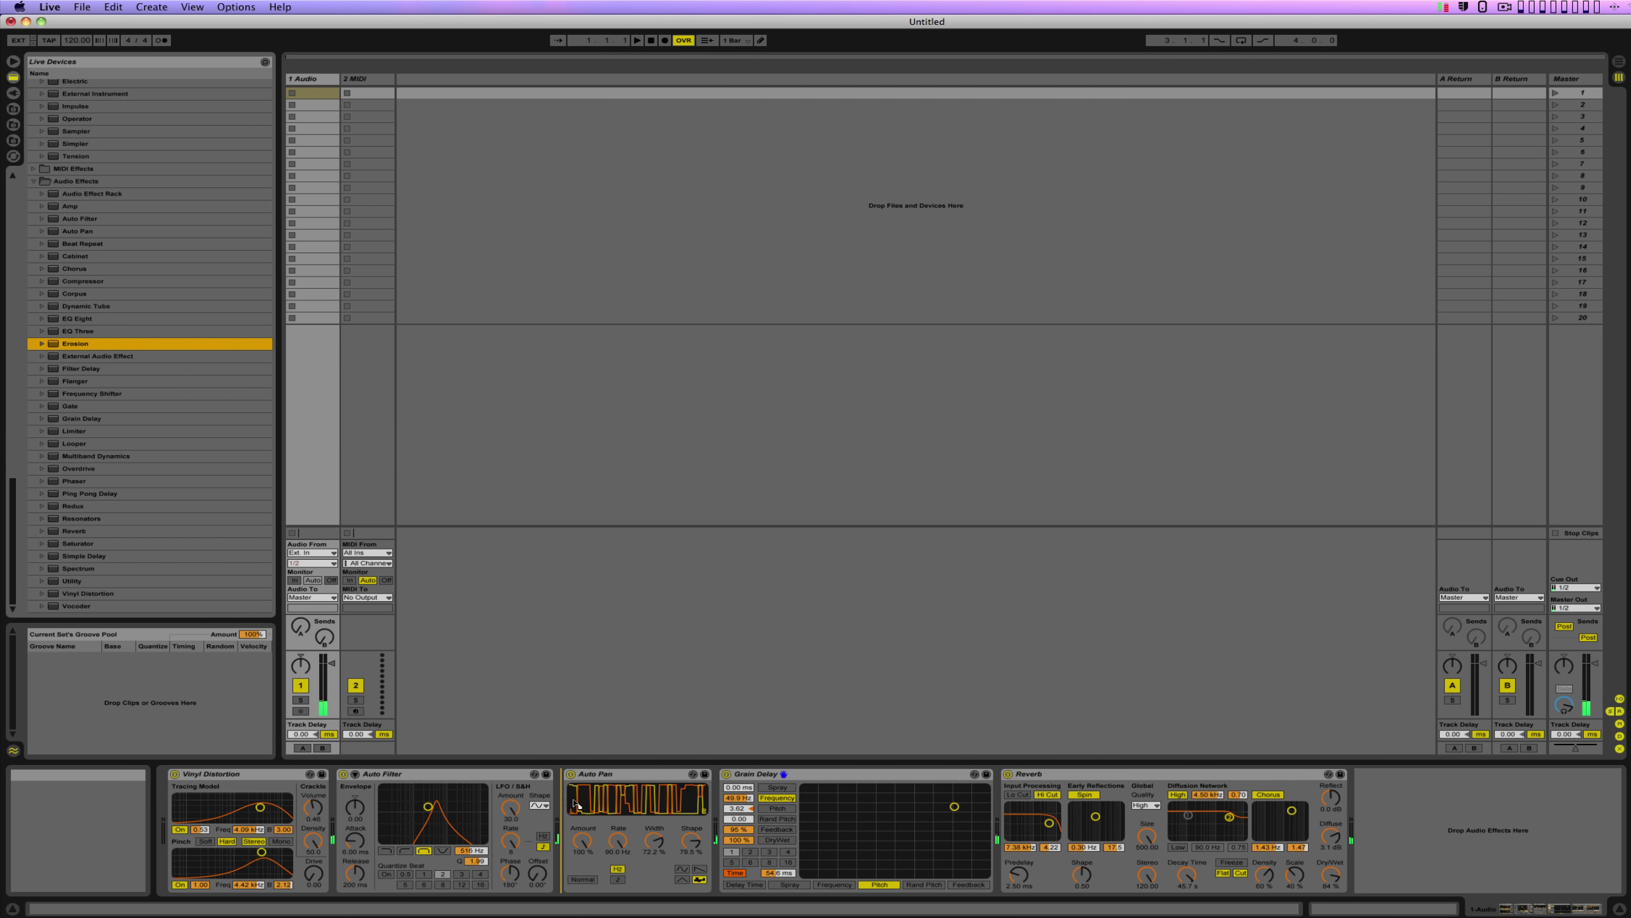
left_click_drag(564, 805, 564, 805)
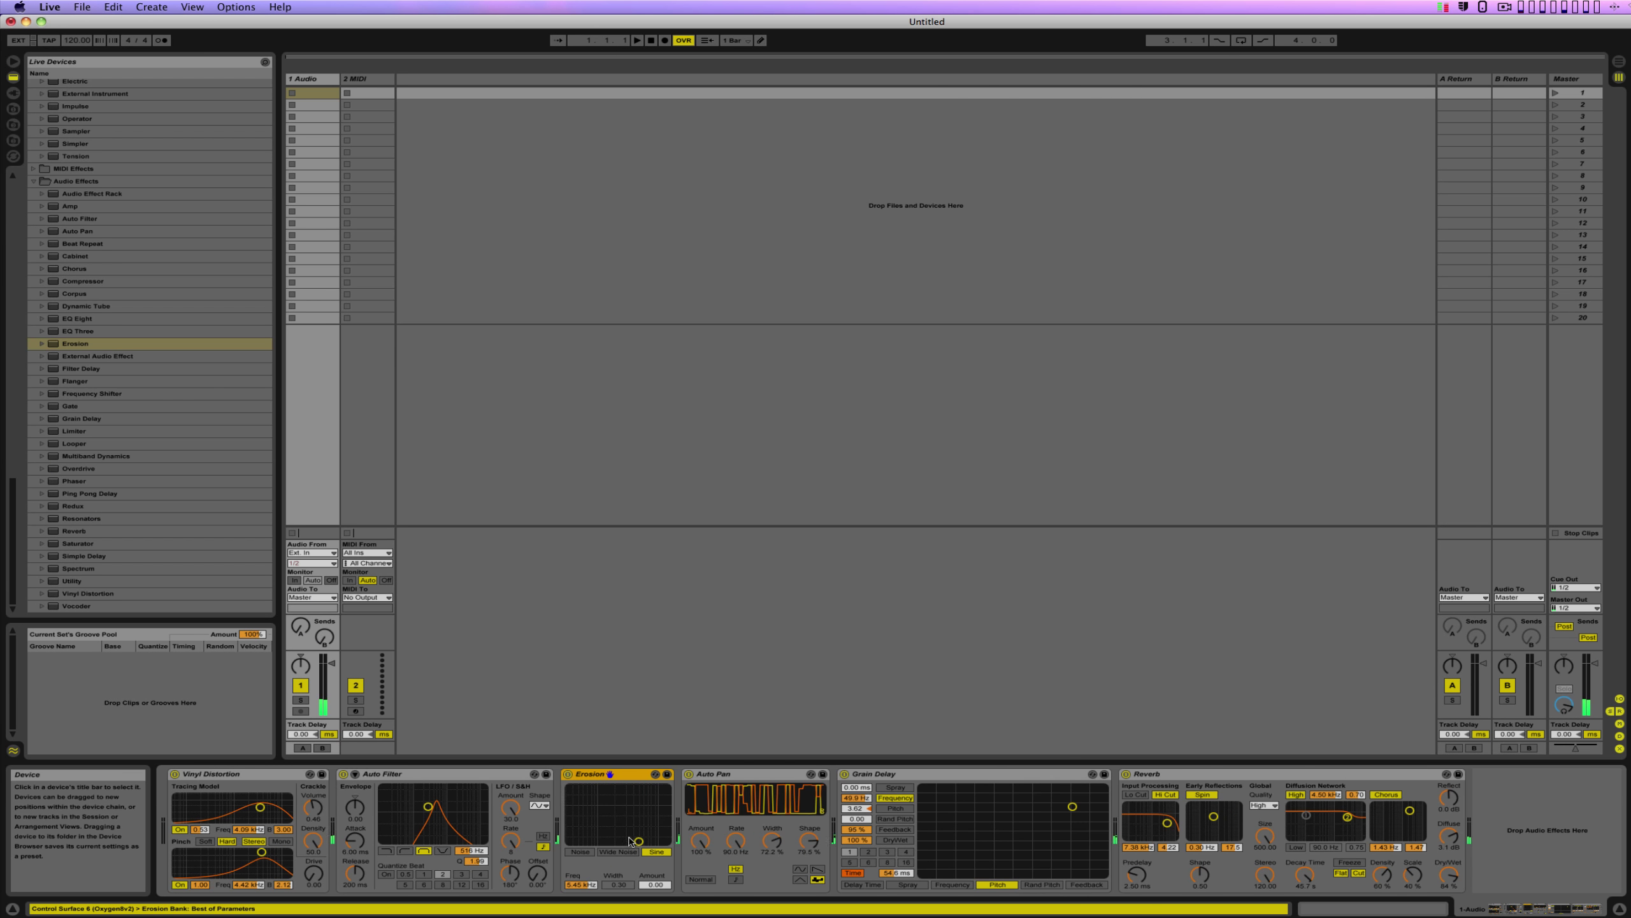
Step: Switch Erosion to Wide Noise mode and raise its Amount to 142
left_click_drag(638, 843, 636, 804)
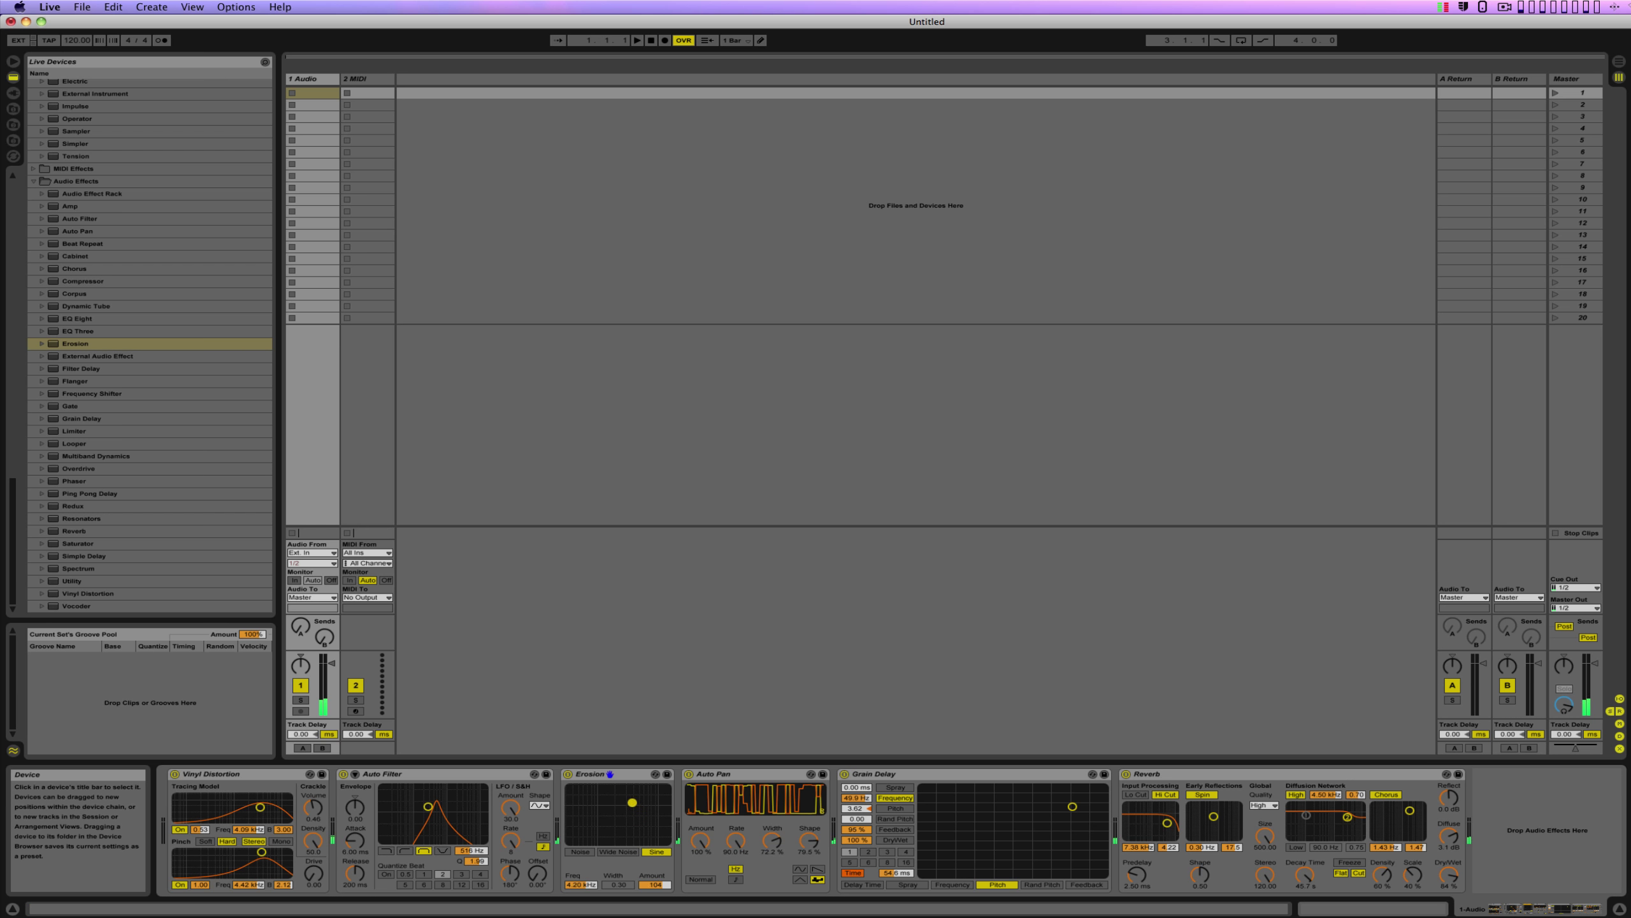
left_click(617, 852)
mouse_move(633, 801)
left_mouse_down()
mouse_move(605, 797)
mouse_move(626, 795)
left_mouse_up()
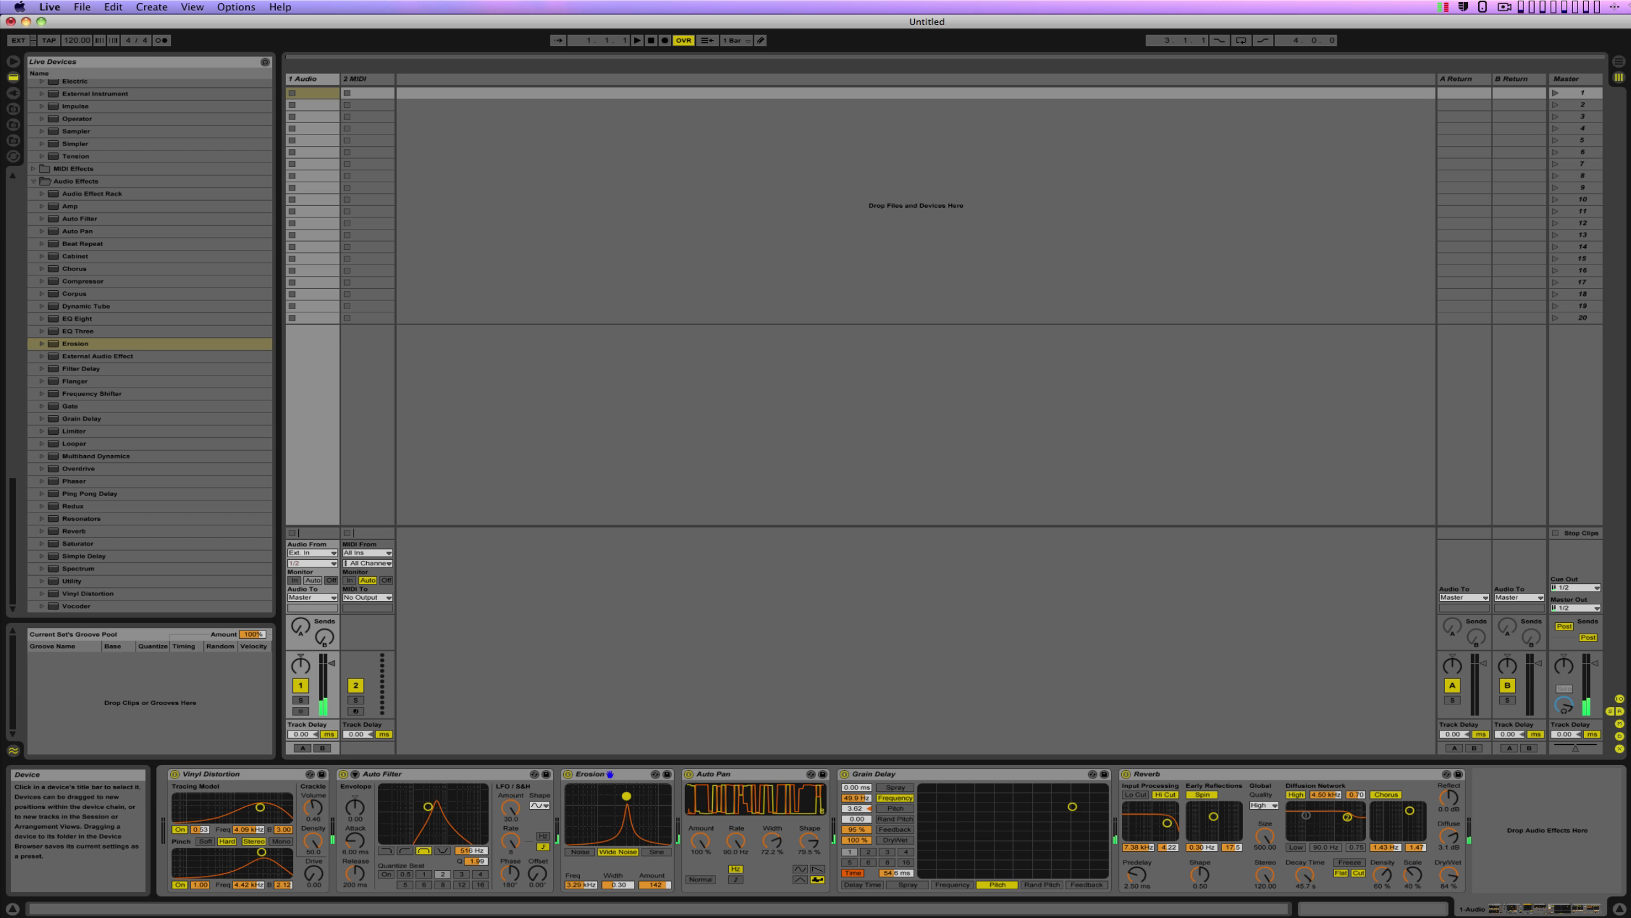
Step: Lower Grain Delay's Pitch to -4.67 and adjust the Reverb's Scale and input filter
left_click_drag(1072, 807, 1058, 806)
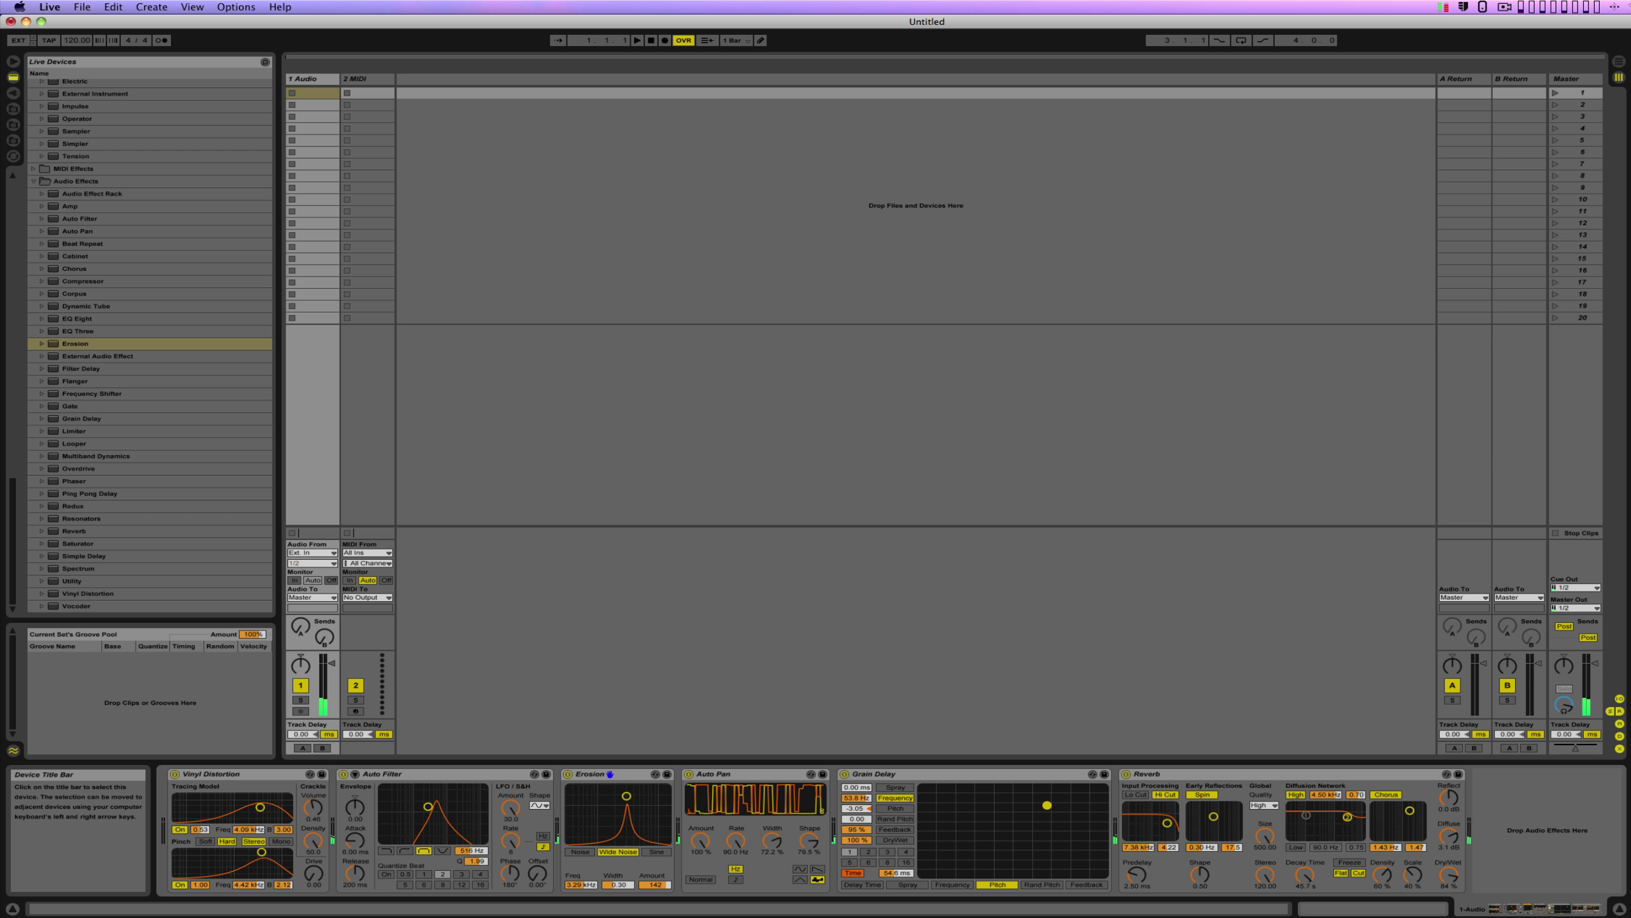
left_click_drag(1048, 805, 1043, 807)
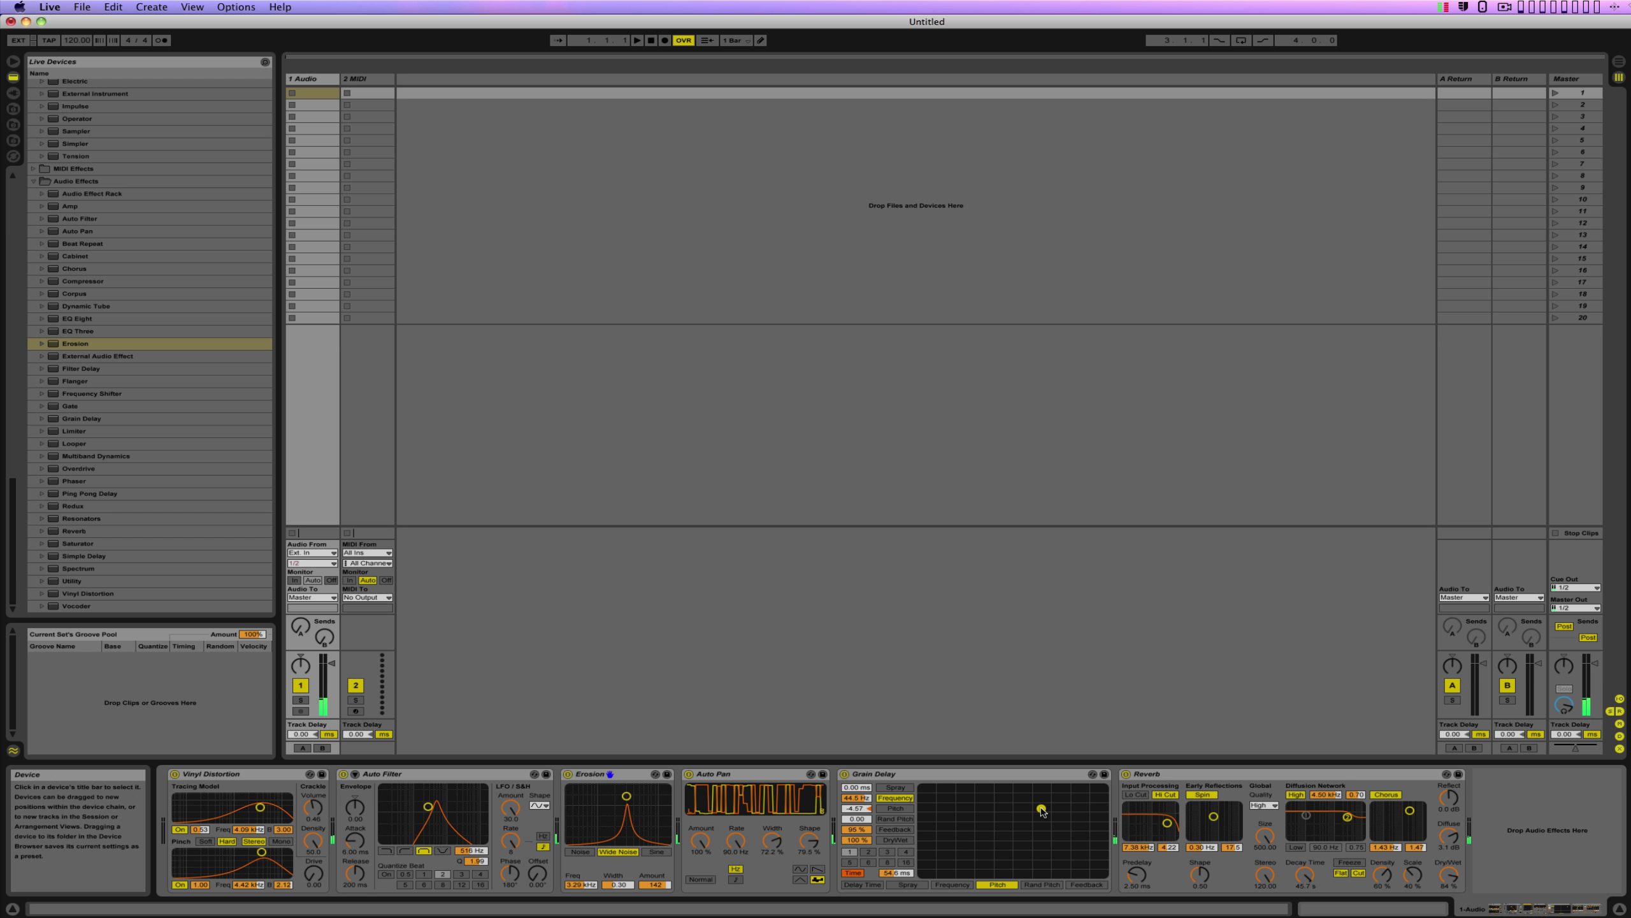
left_click_drag(1413, 873, 1412, 865)
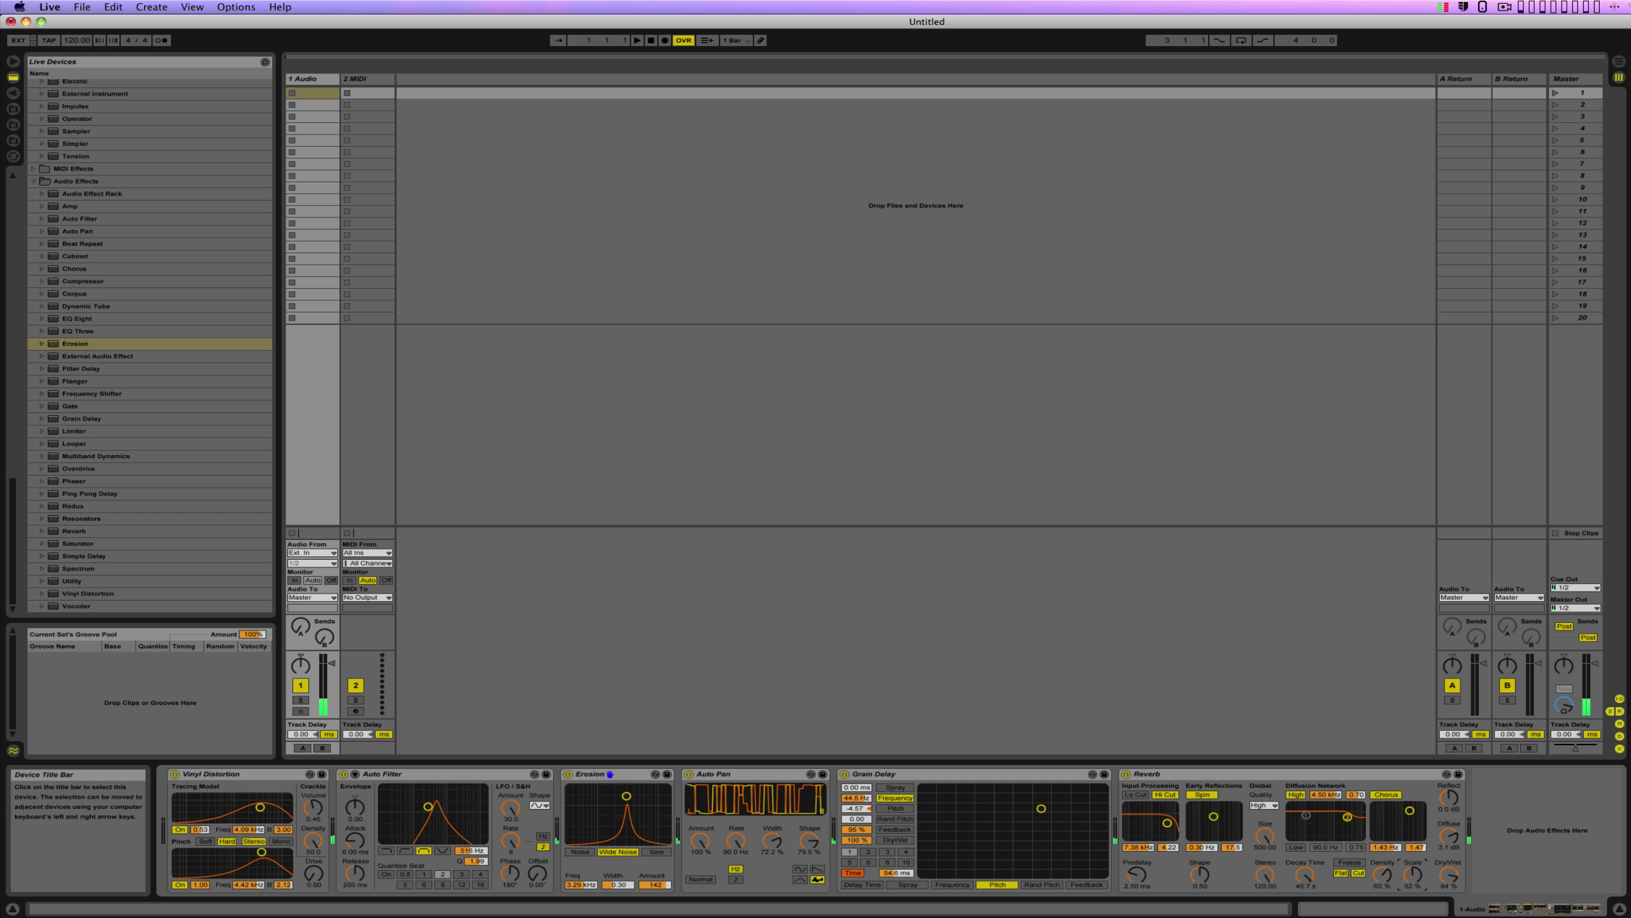
left_click_drag(1191, 835, 1185, 837)
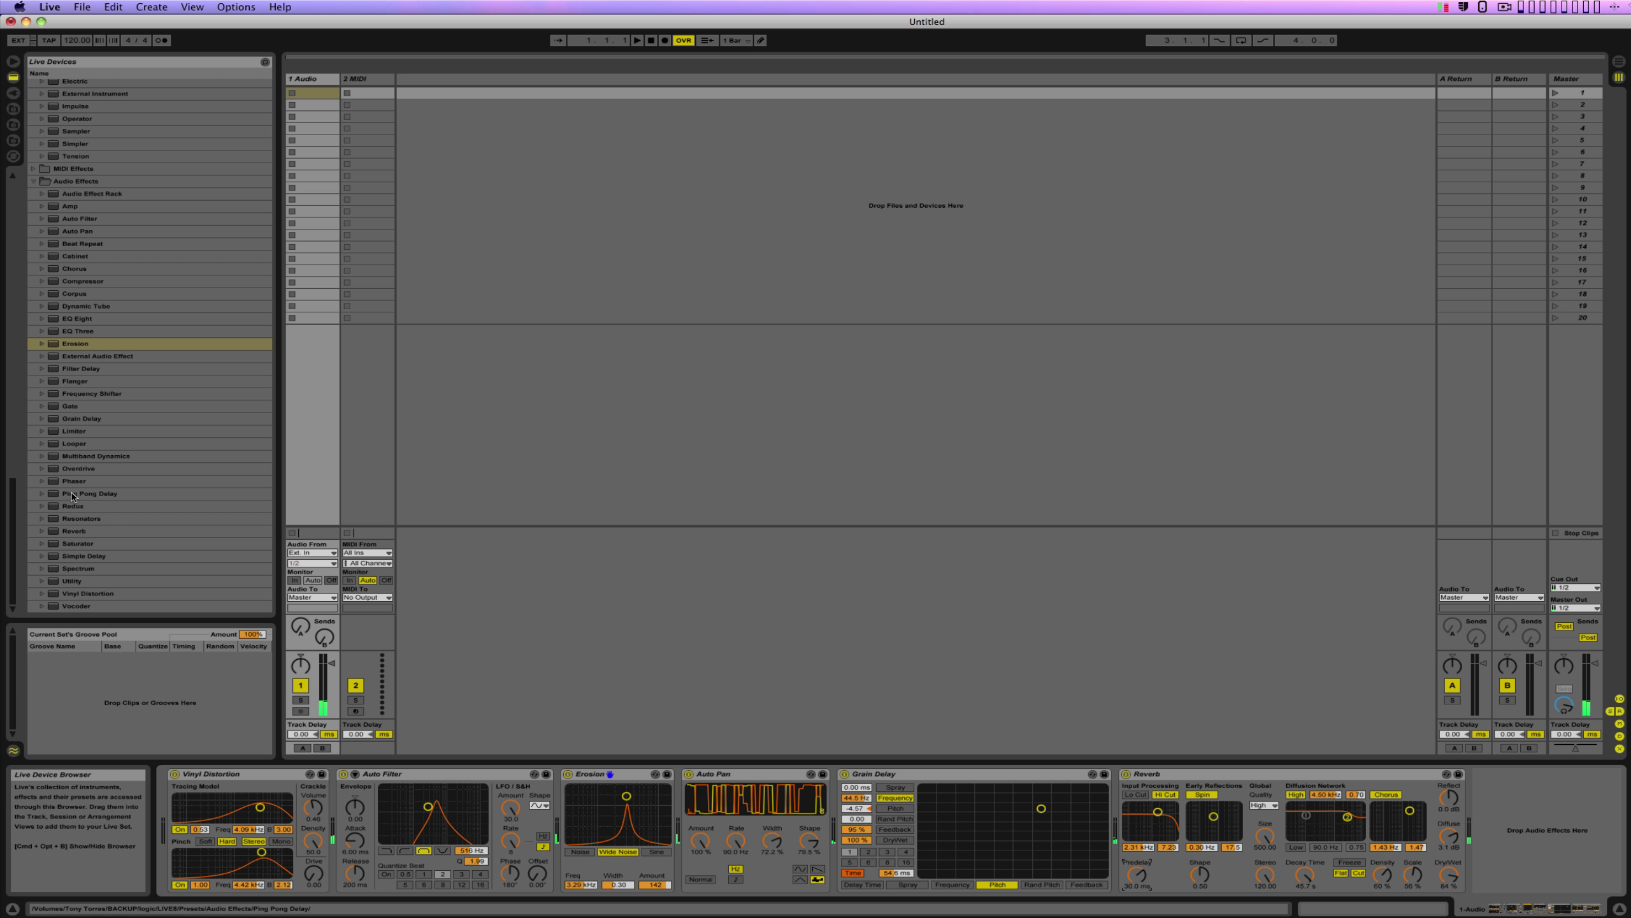
Step: Insert Ping Pong Delay between Erosion and Auto Pan
left_click_drag(72, 495, 563, 646)
left_click_drag(683, 760, 683, 782)
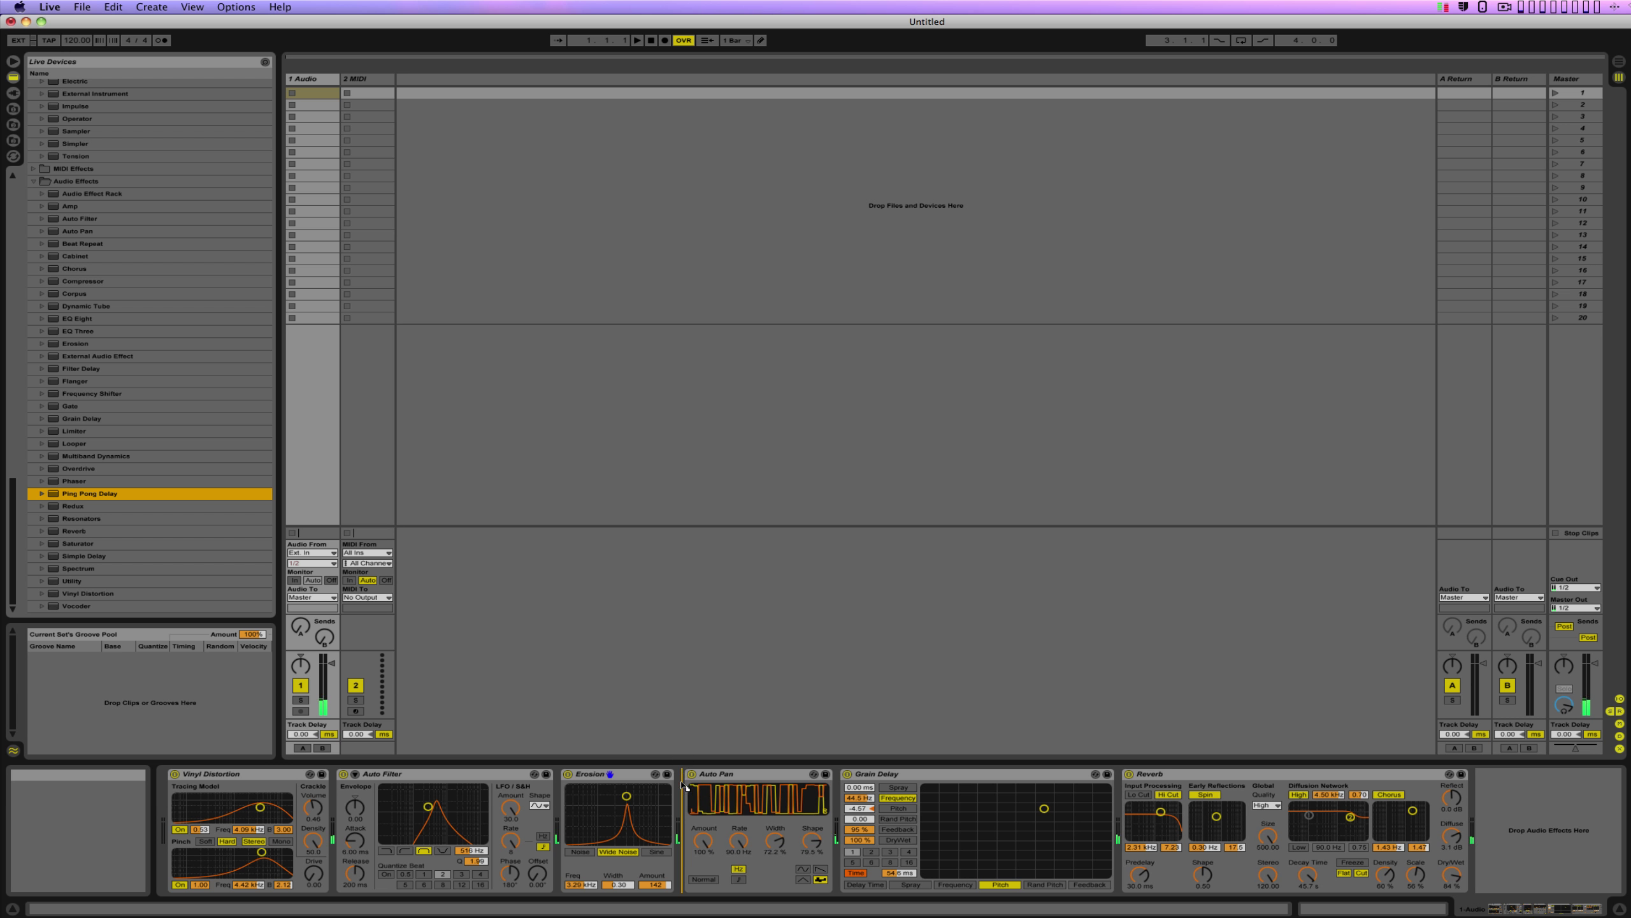
left_click_drag(683, 784, 684, 785)
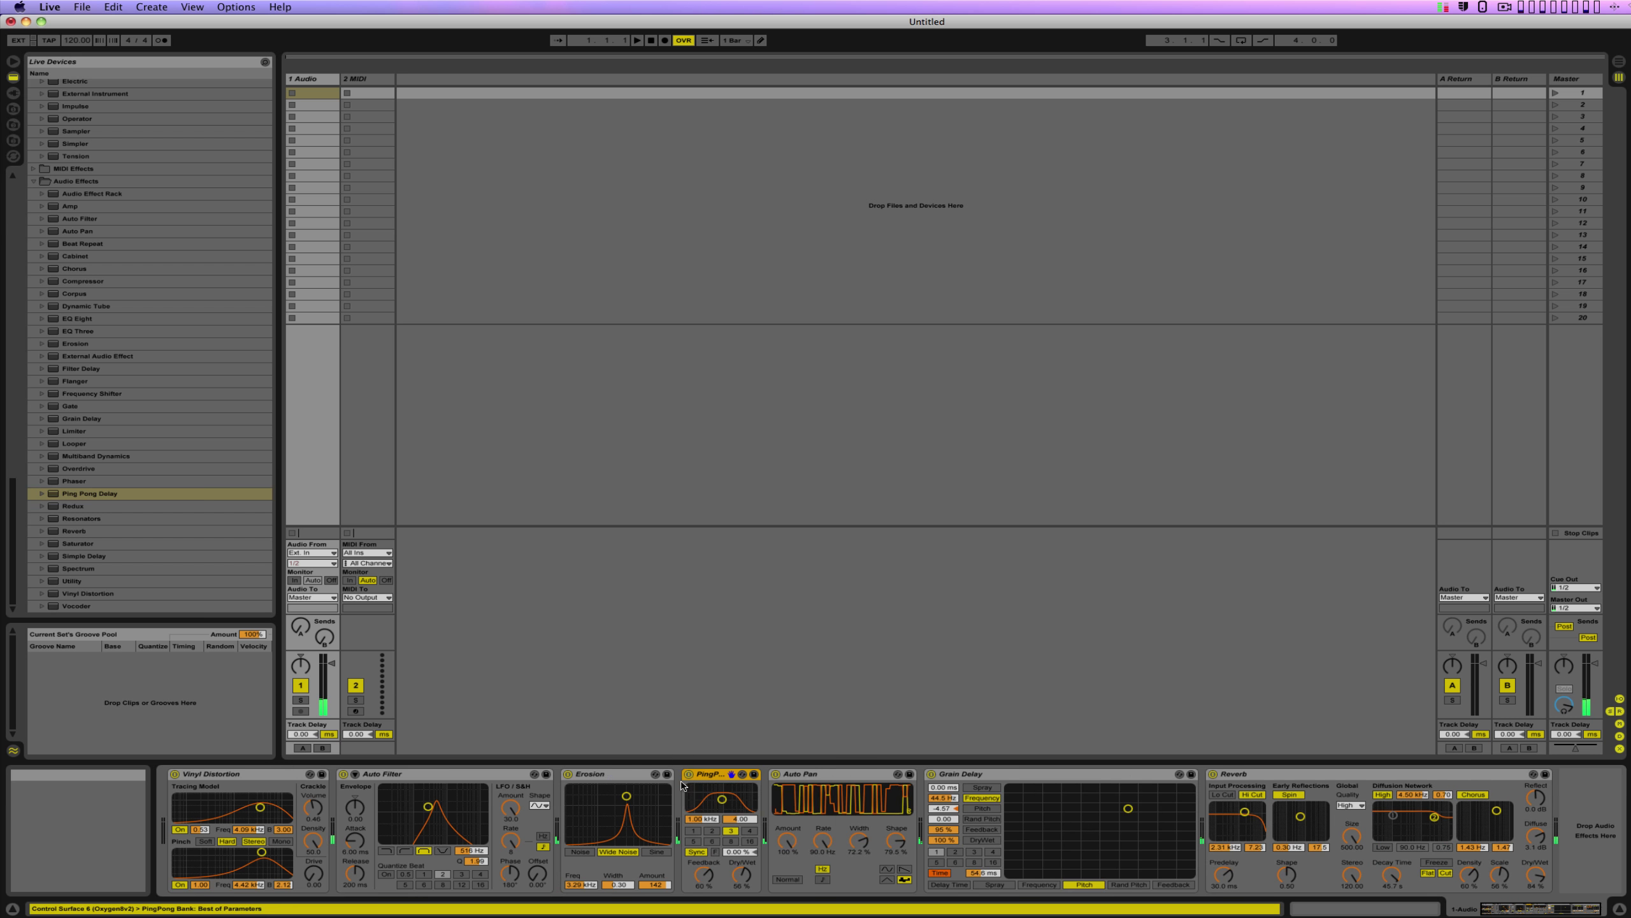
Step: Adjust Ping Pong Delay's Feedback, set its beat division to 3 and its Dry/Wet to about 67 %
left_click(732, 842)
left_click_drag(742, 874, 742, 873)
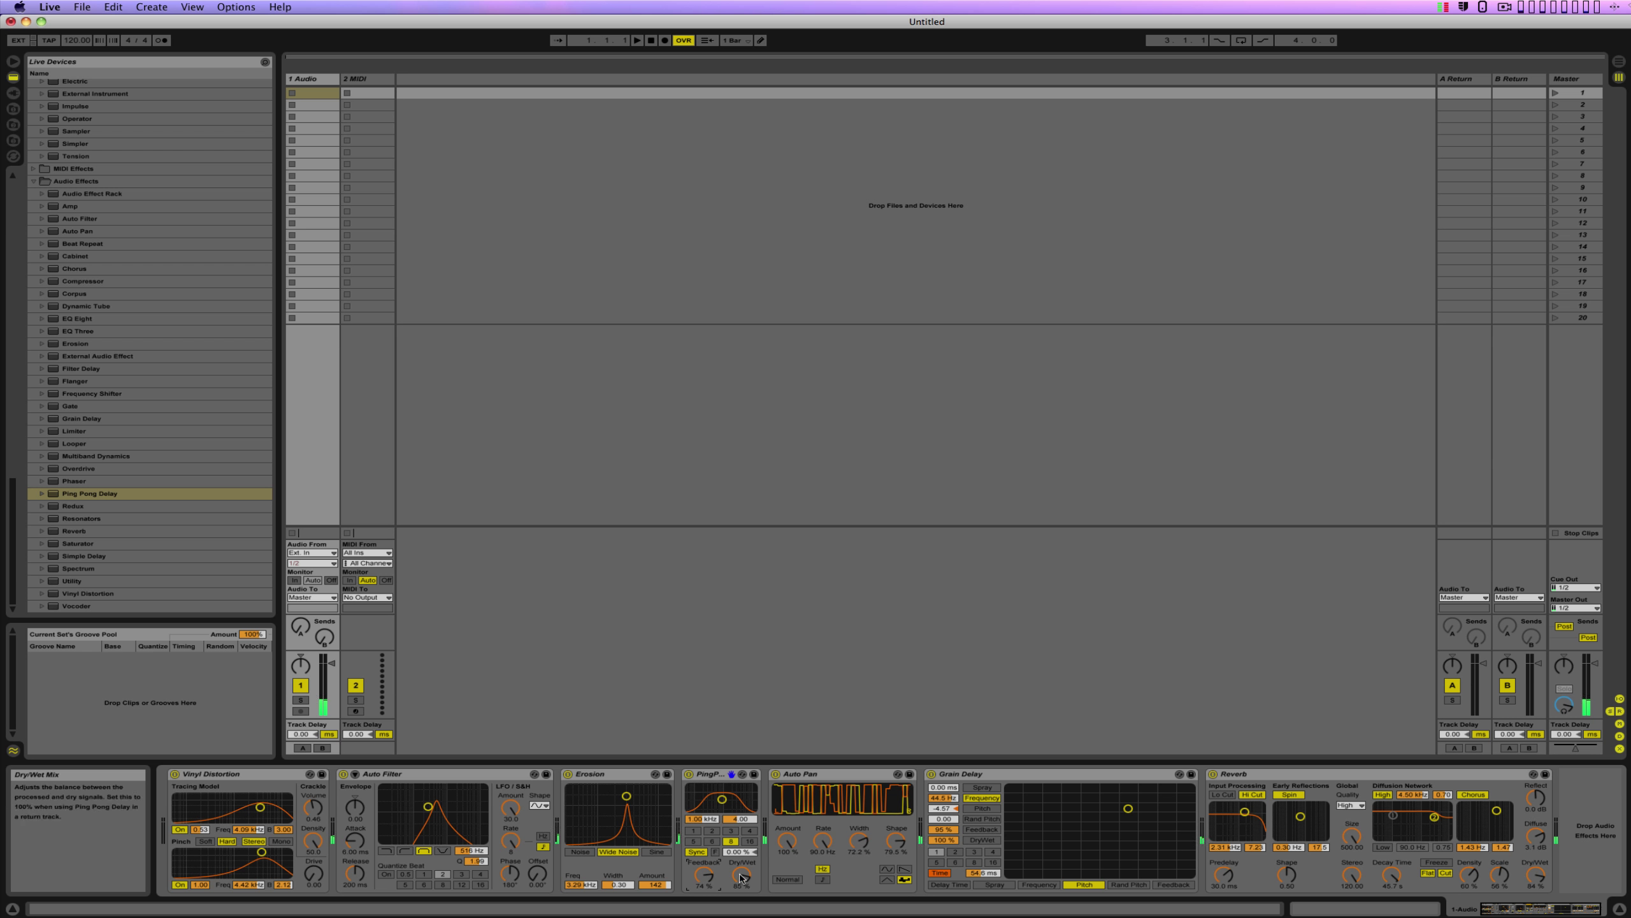
left_click_drag(710, 878, 740, 874)
left_click(734, 833)
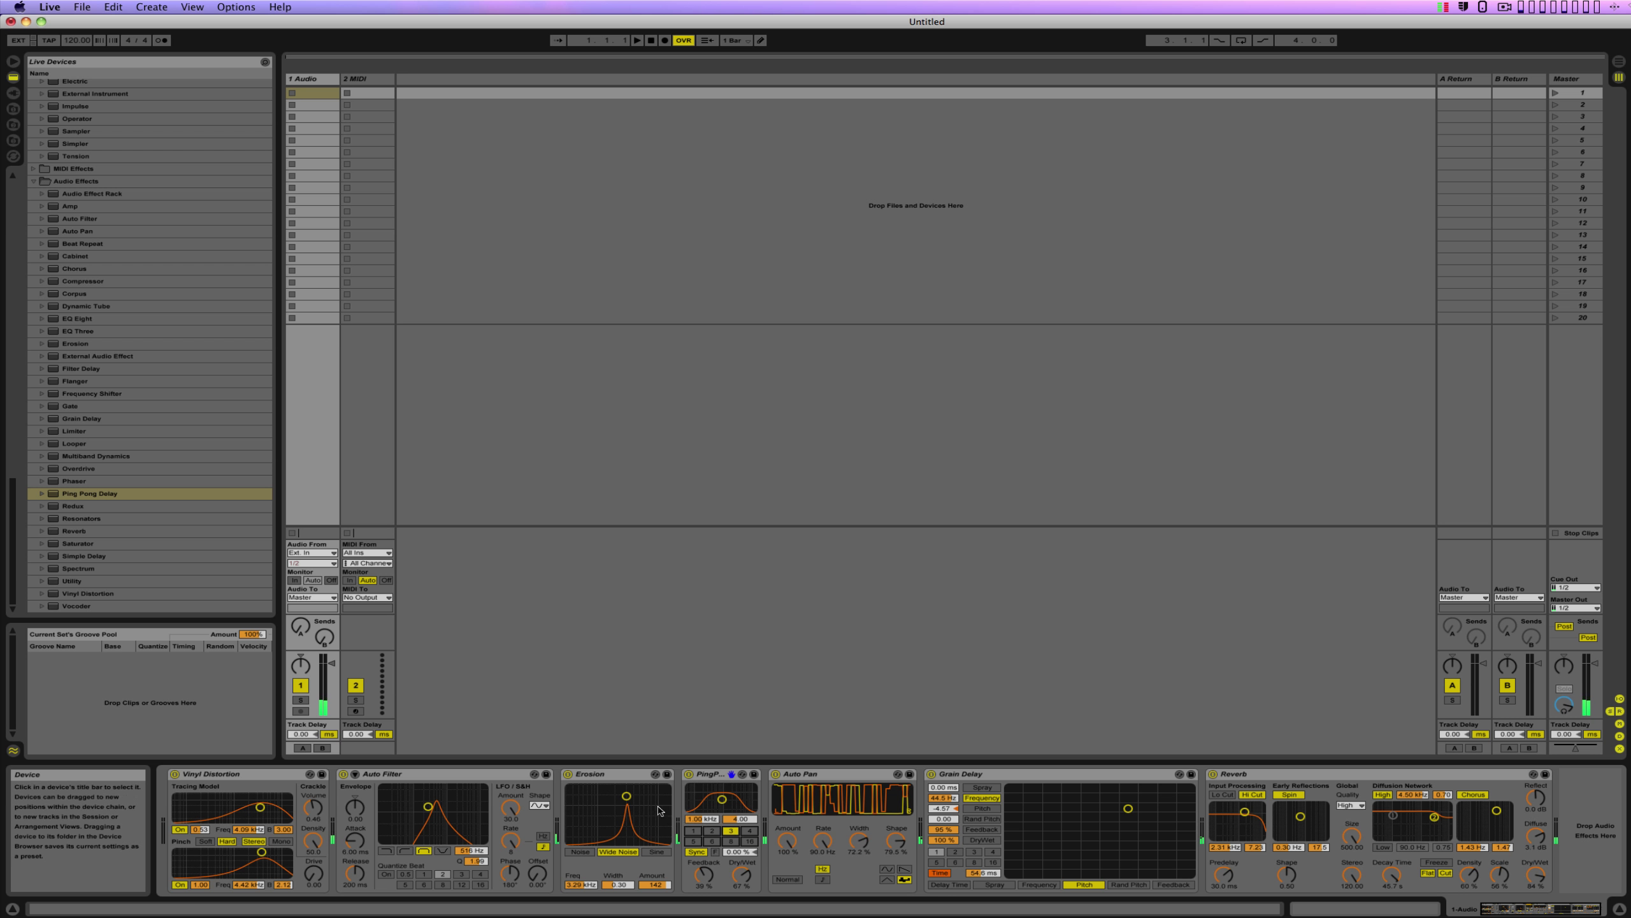
Step: Insert Utility between Auto Filter and Erosion and raise its Width to about 168 %
left_click(113, 581)
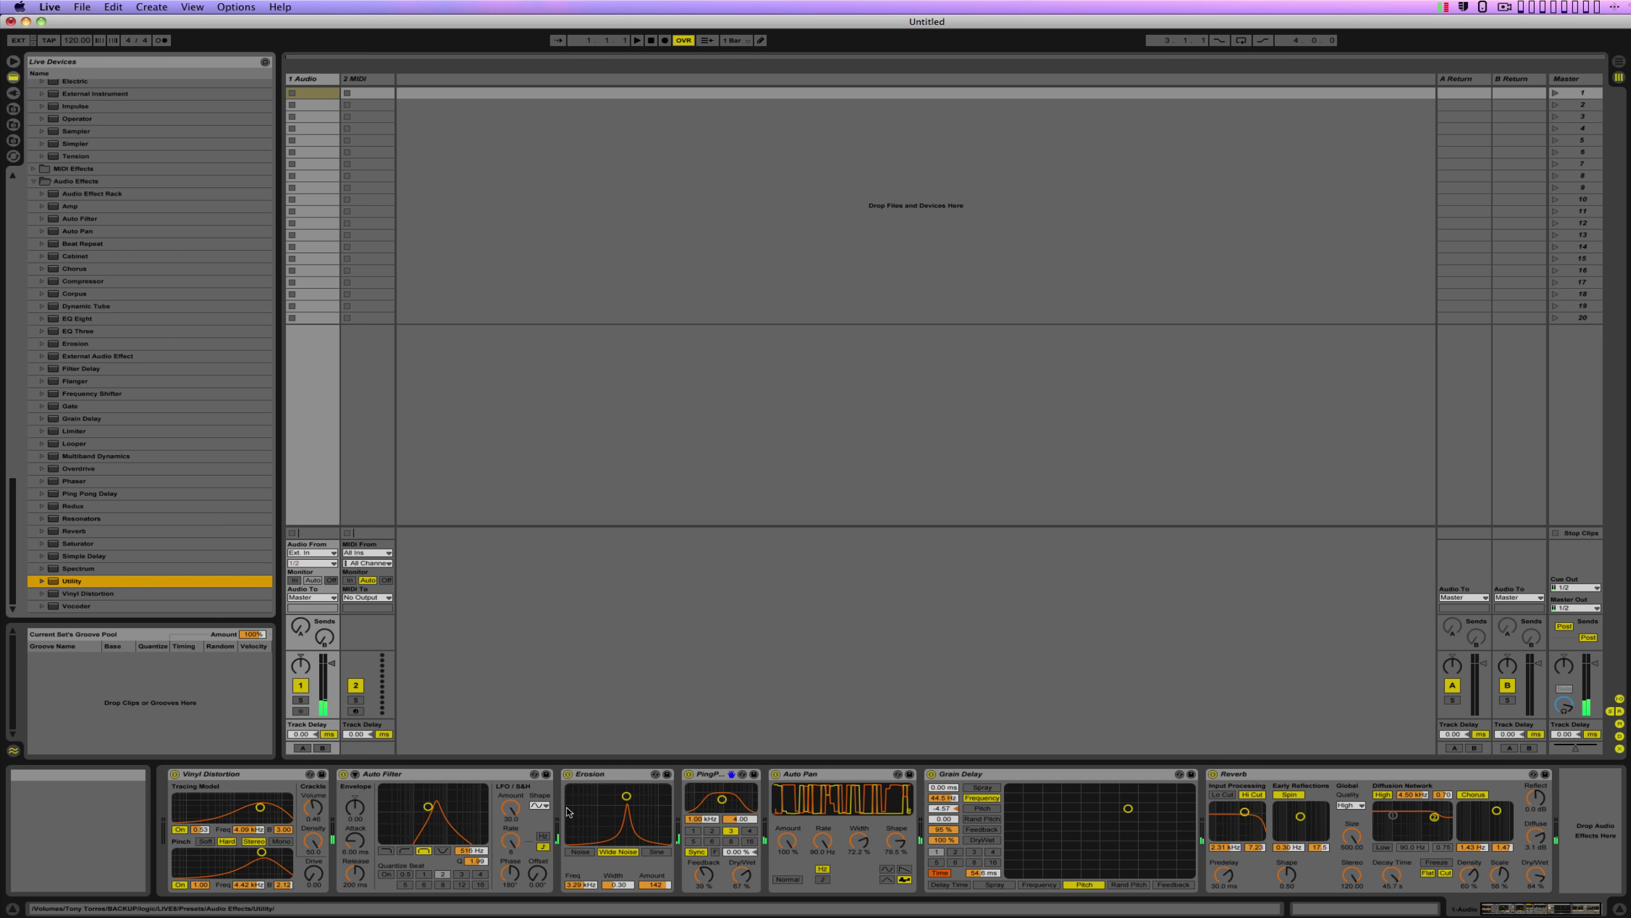
left_click_drag(60, 583, 564, 812)
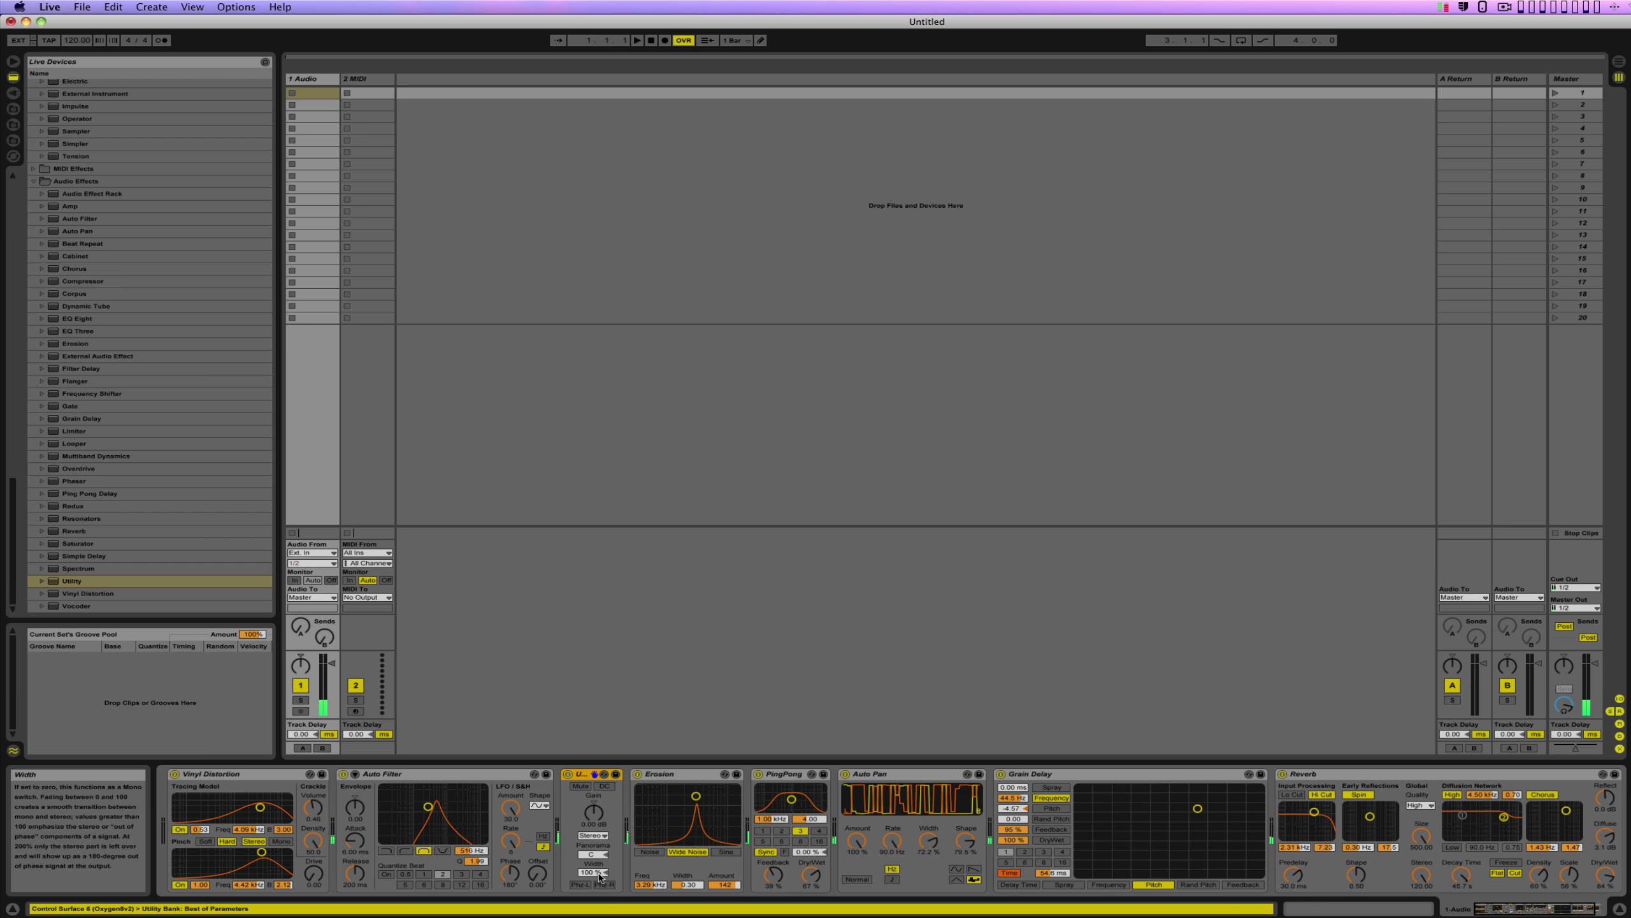
left_click_drag(593, 872, 593, 838)
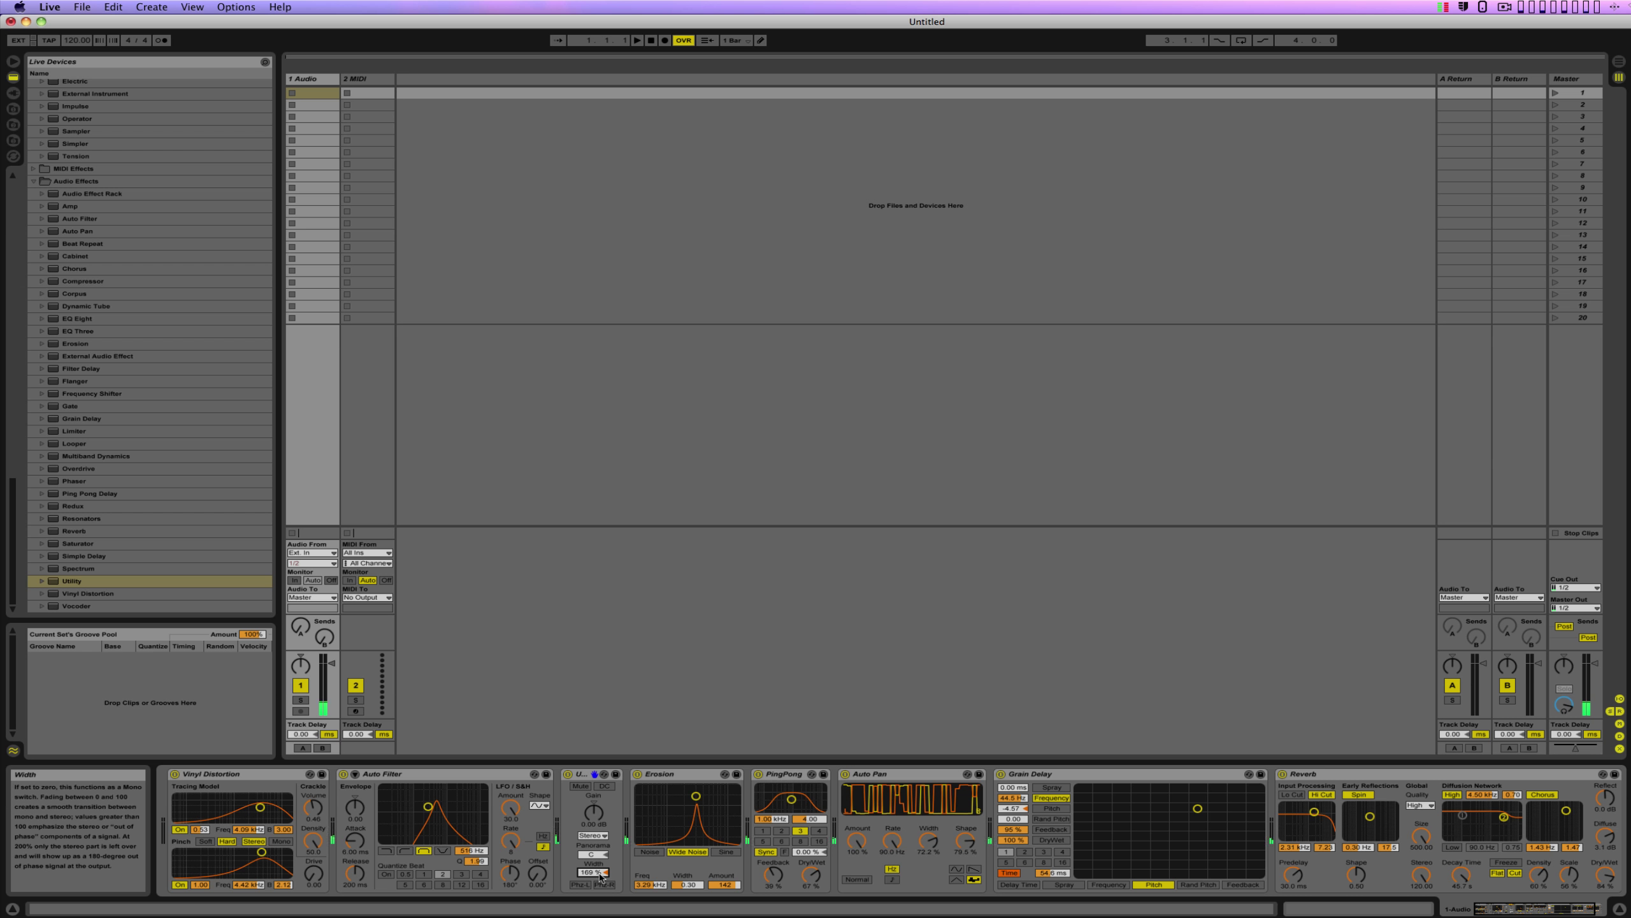
Step: Set Grain Delay's Pitch to about -0.76, and fine-tune Utility's Gain and Auto Filter's cutoff
left_click_drag(1198, 810, 1212, 795)
left_click_drag(593, 811, 594, 807)
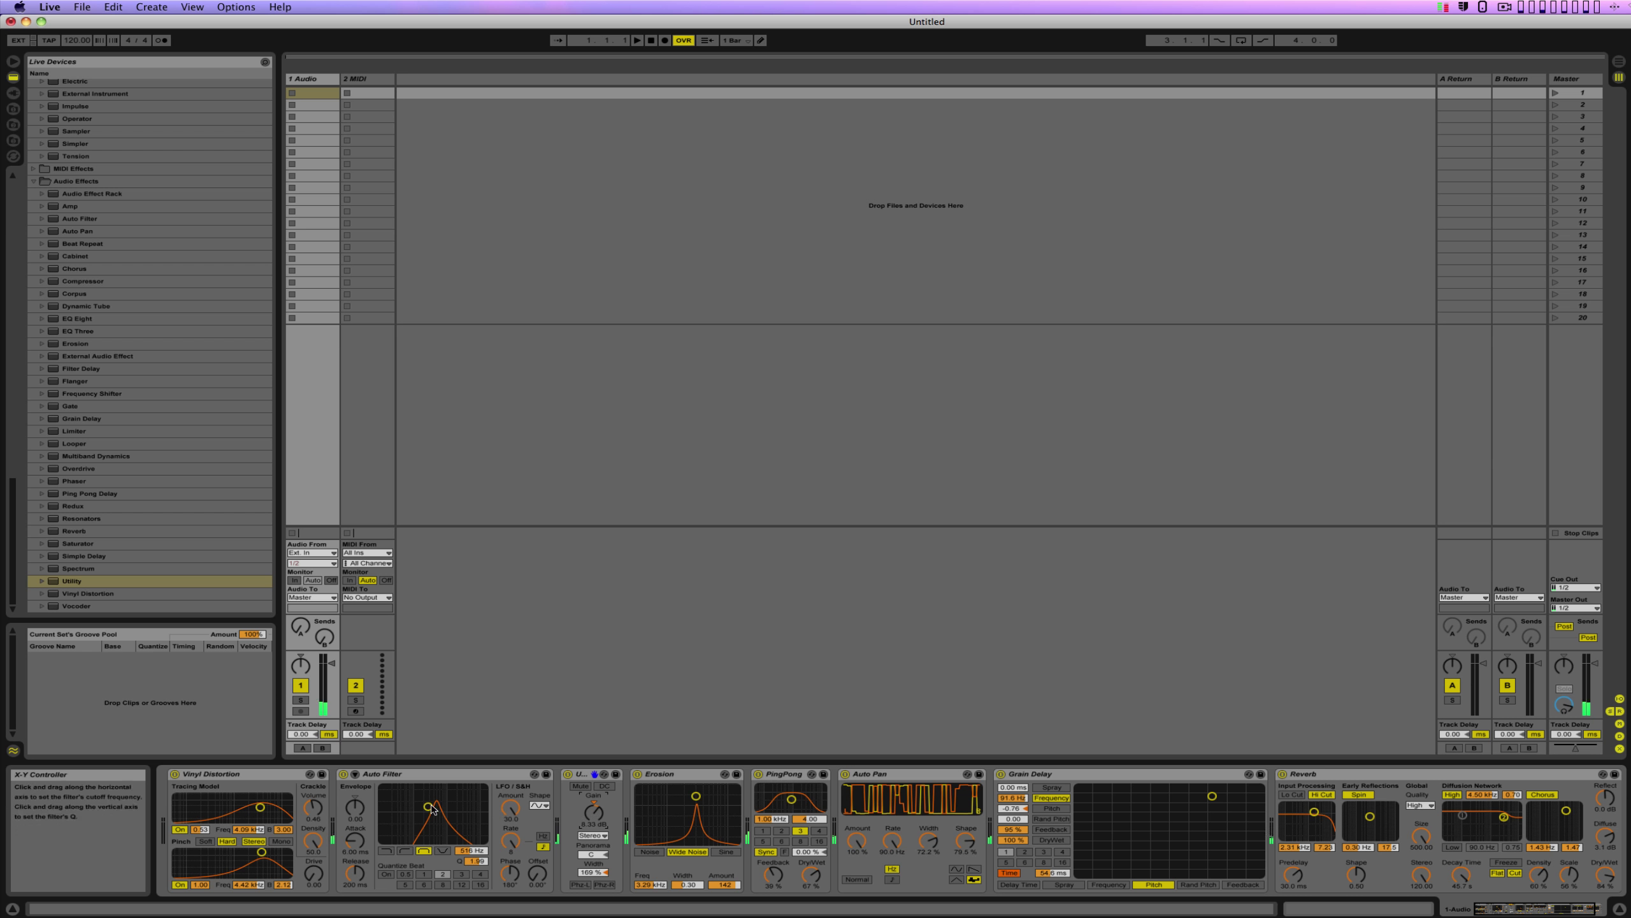
left_click_drag(428, 806, 438, 805)
Step: Delete Ping Pong Delay from the device chain
left_click(781, 781)
key("Delete")
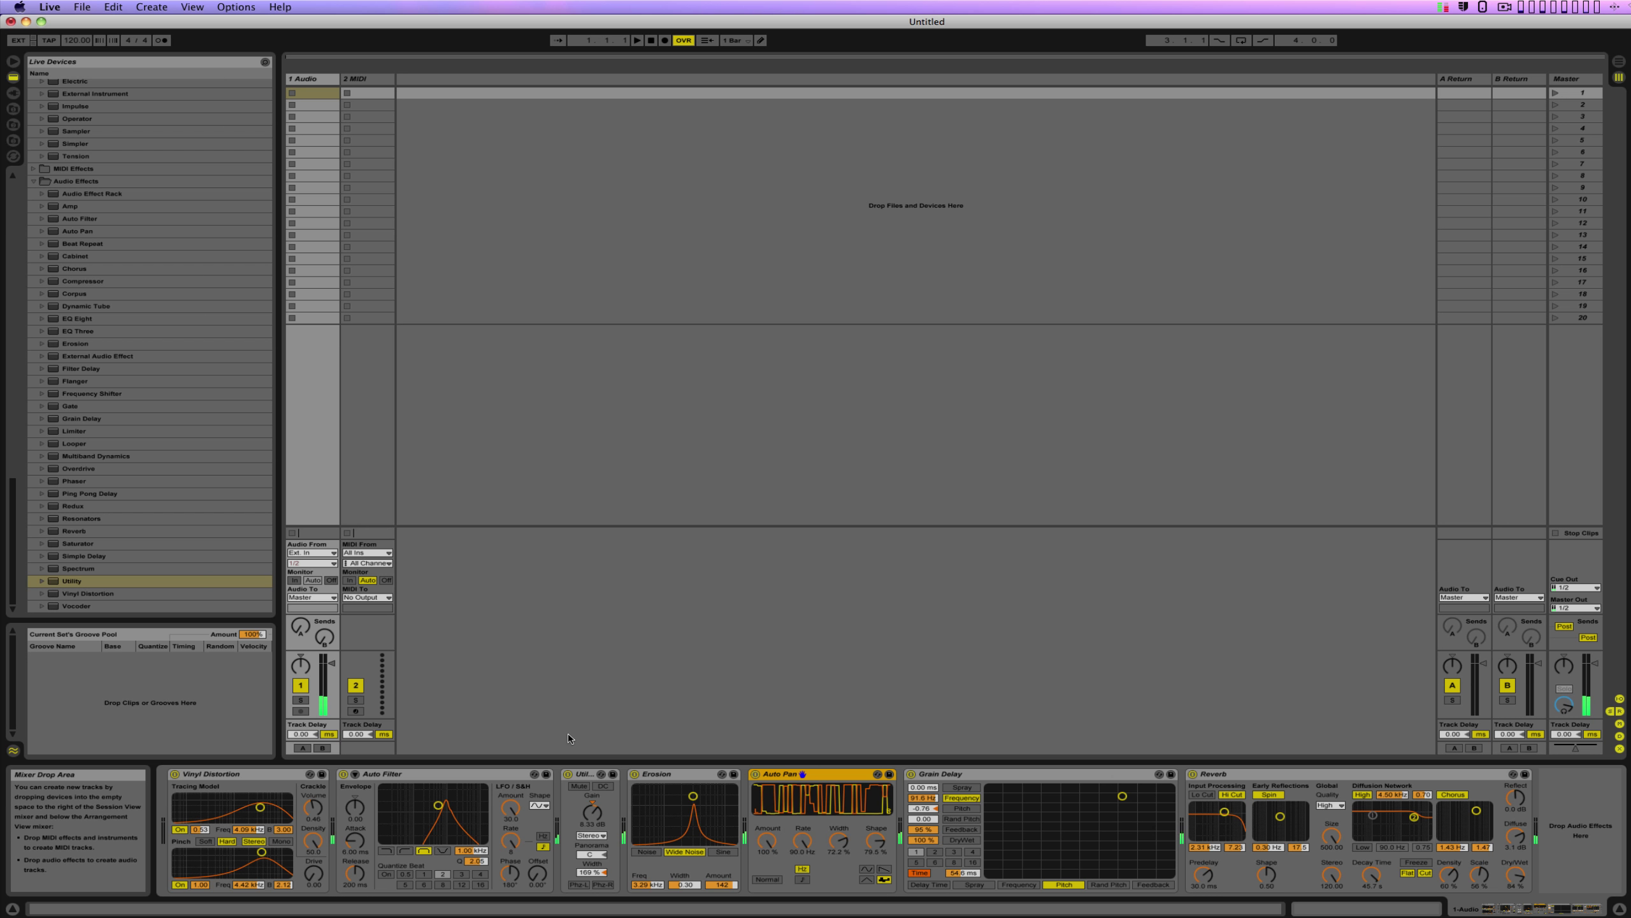
Step: Lower Erosion's frequency and amount, and bring Auto Filter's cutoff down to about 790 Hz
mouse_move(692, 795)
left_mouse_down()
mouse_move(672, 796)
mouse_move(682, 818)
left_mouse_up()
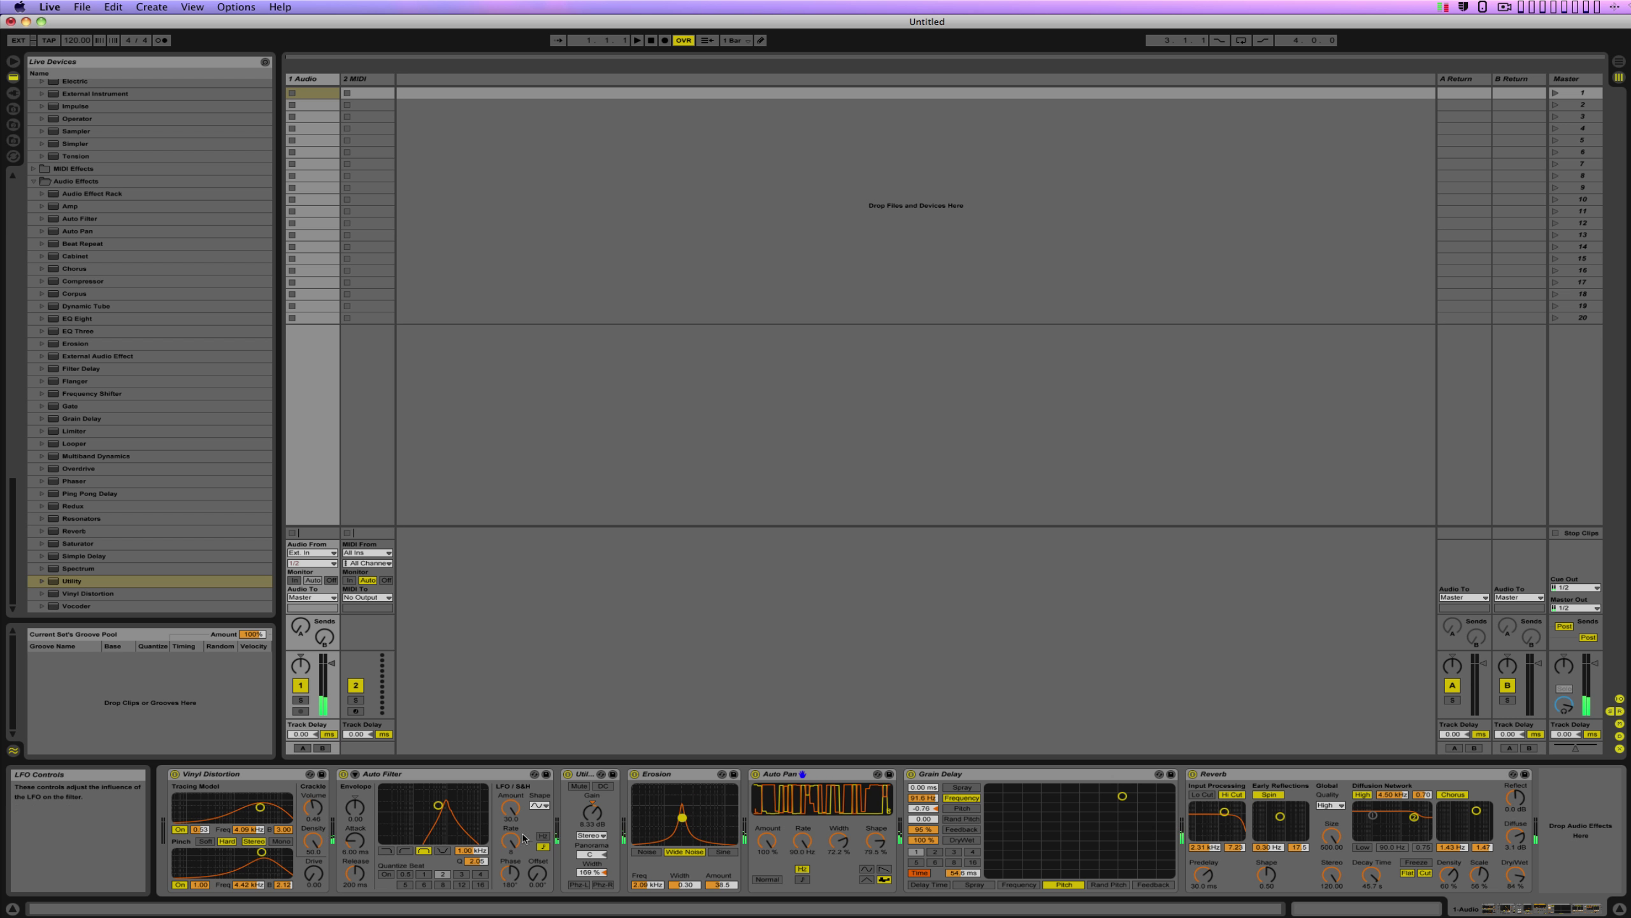
left_click_drag(438, 806, 435, 807)
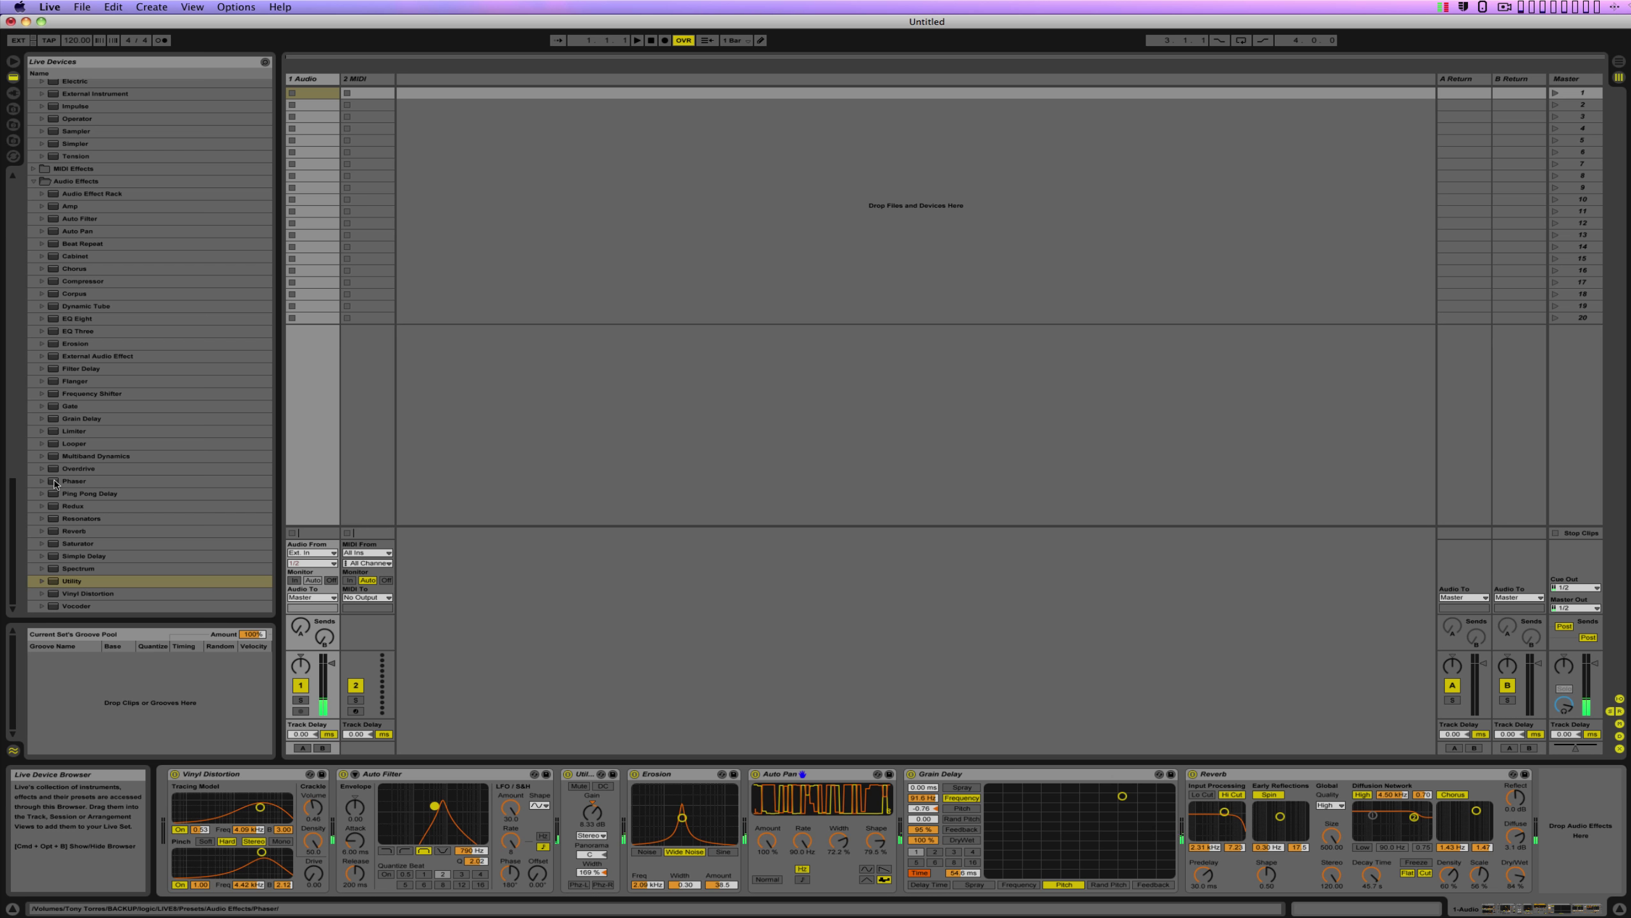
Step: Insert Phaser between Auto Filter and Utility, and raise its frequency, feedback and LFO amount
left_click_drag(55, 483, 565, 792)
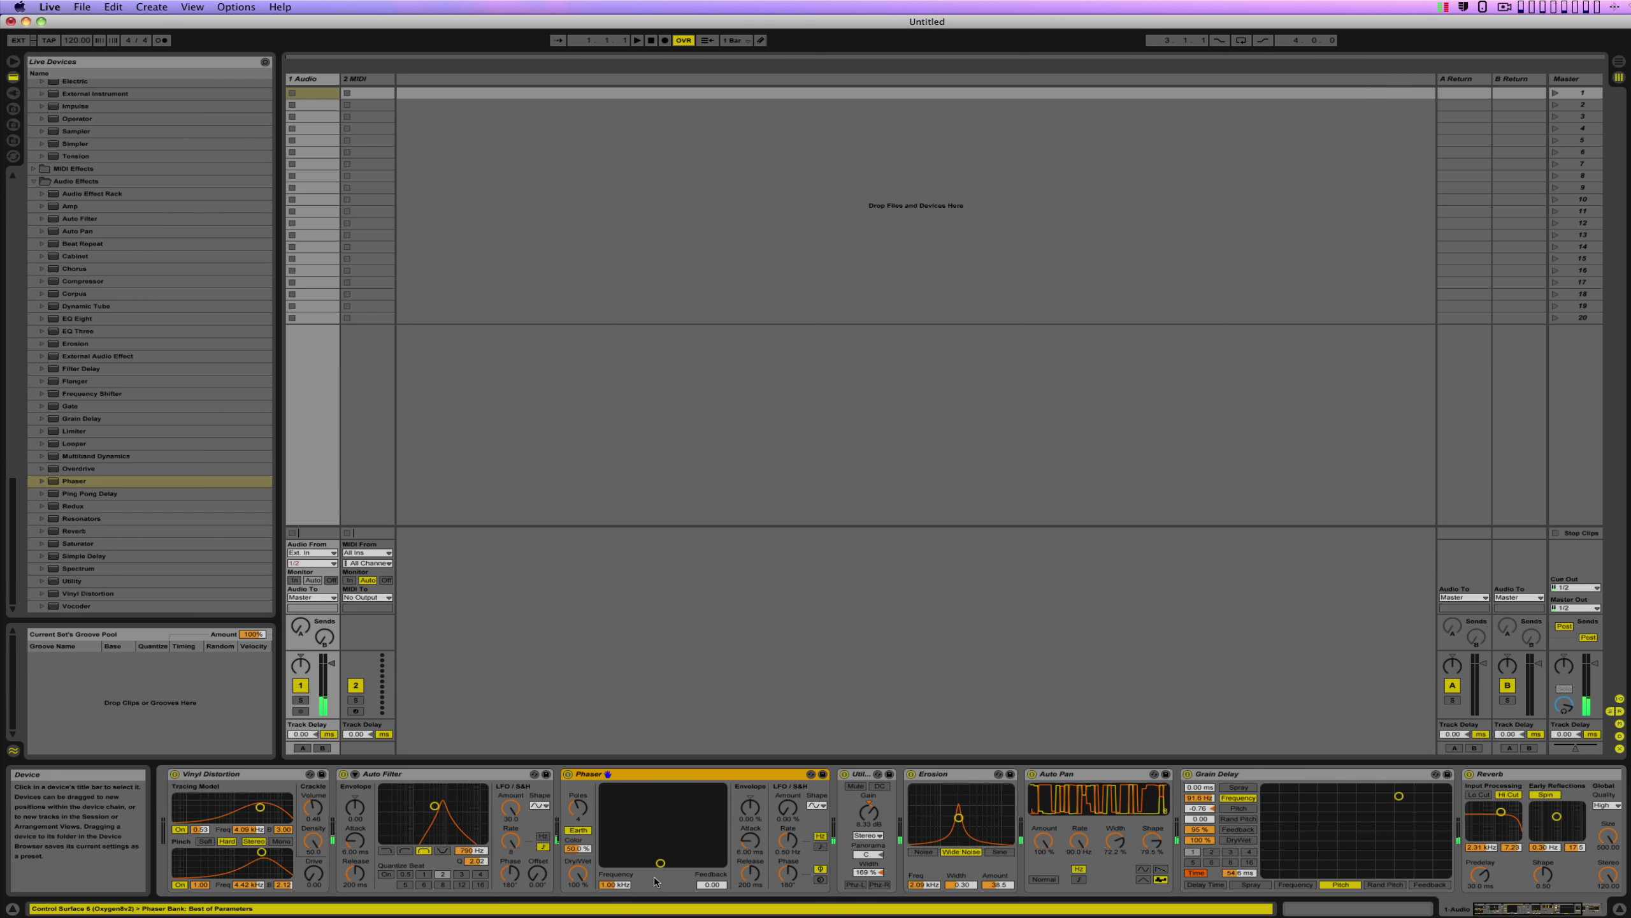
left_click_drag(671, 851, 686, 825)
left_click_drag(794, 818, 794, 798)
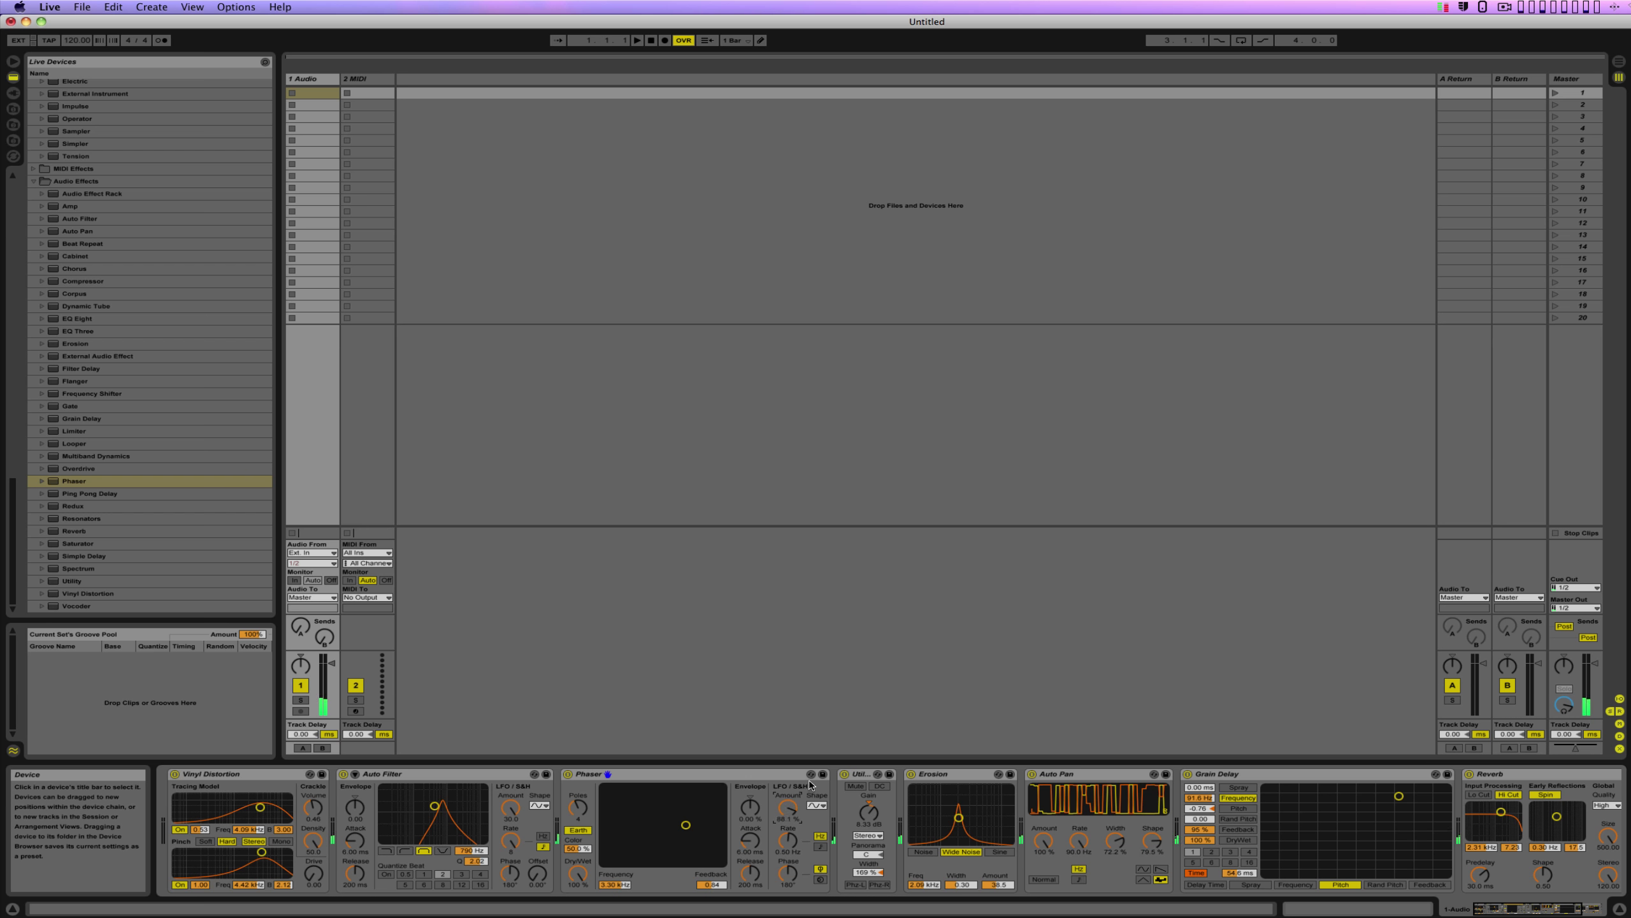
Step: Load the Great Buddha preset into Phaser, then raise Erosion's frequency and amount
left_click(811, 774)
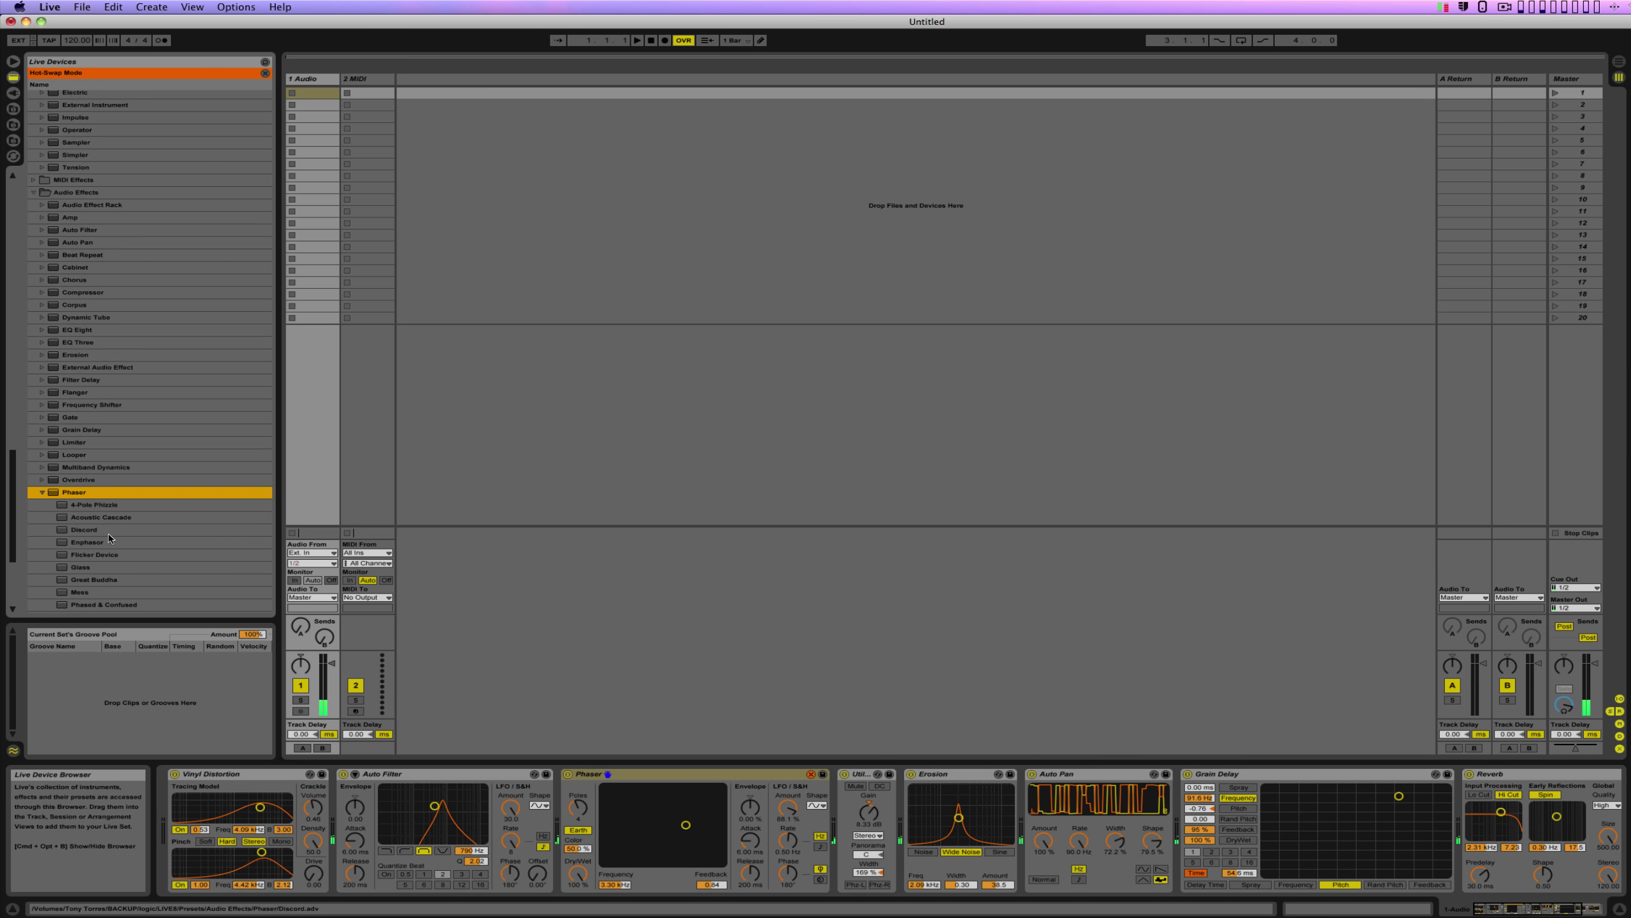
double_click(109, 578)
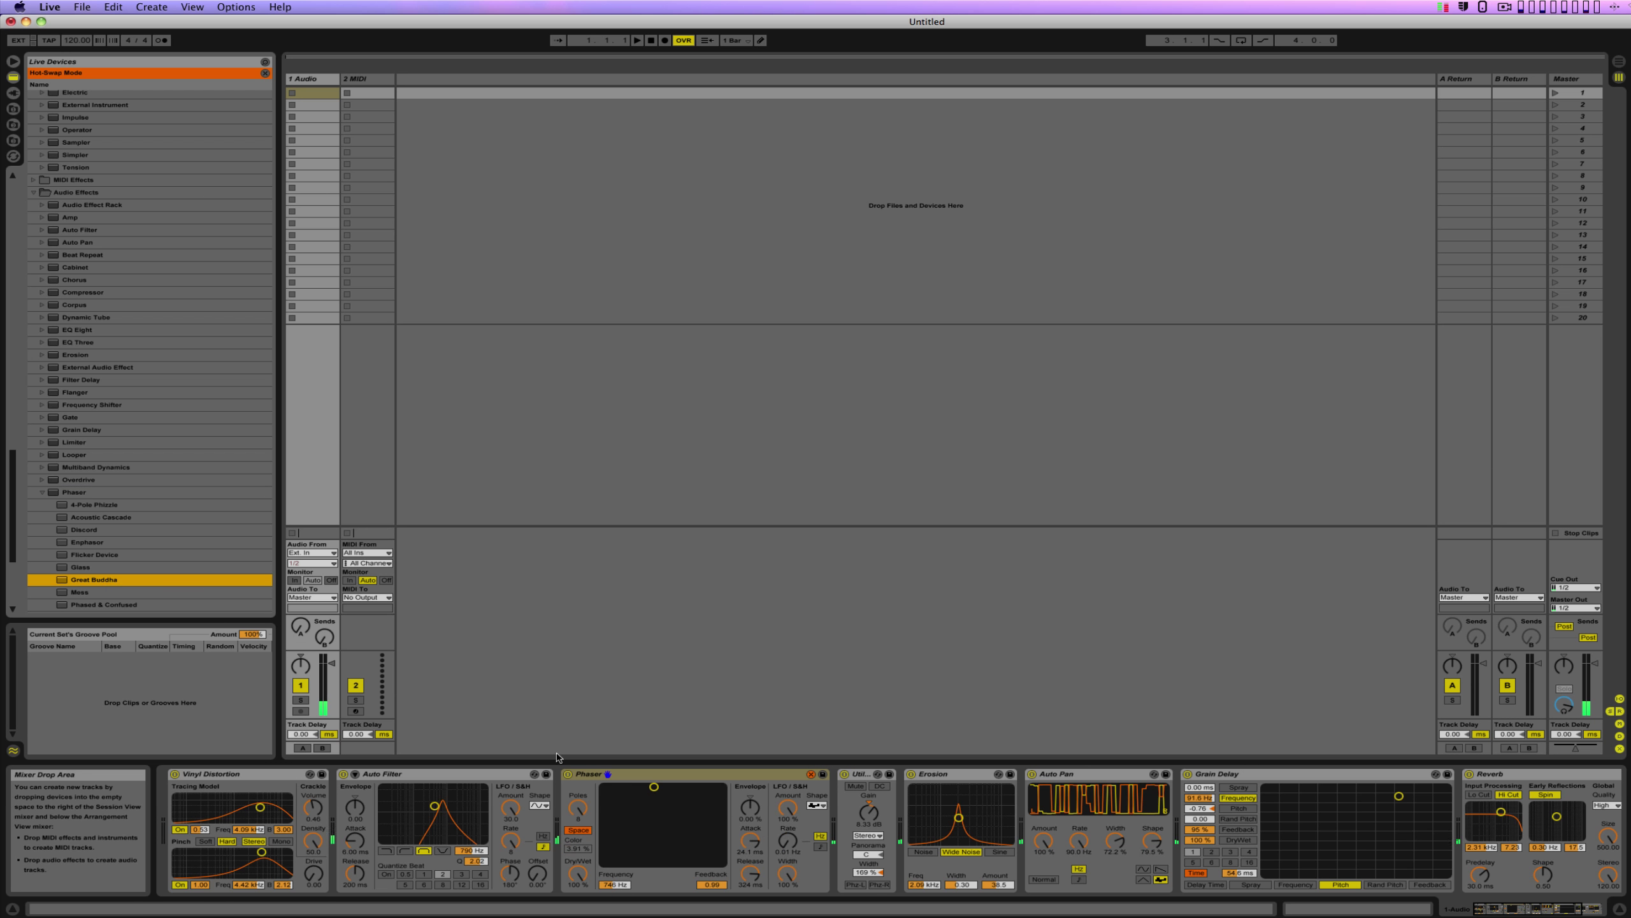
left_click_drag(959, 818, 978, 810)
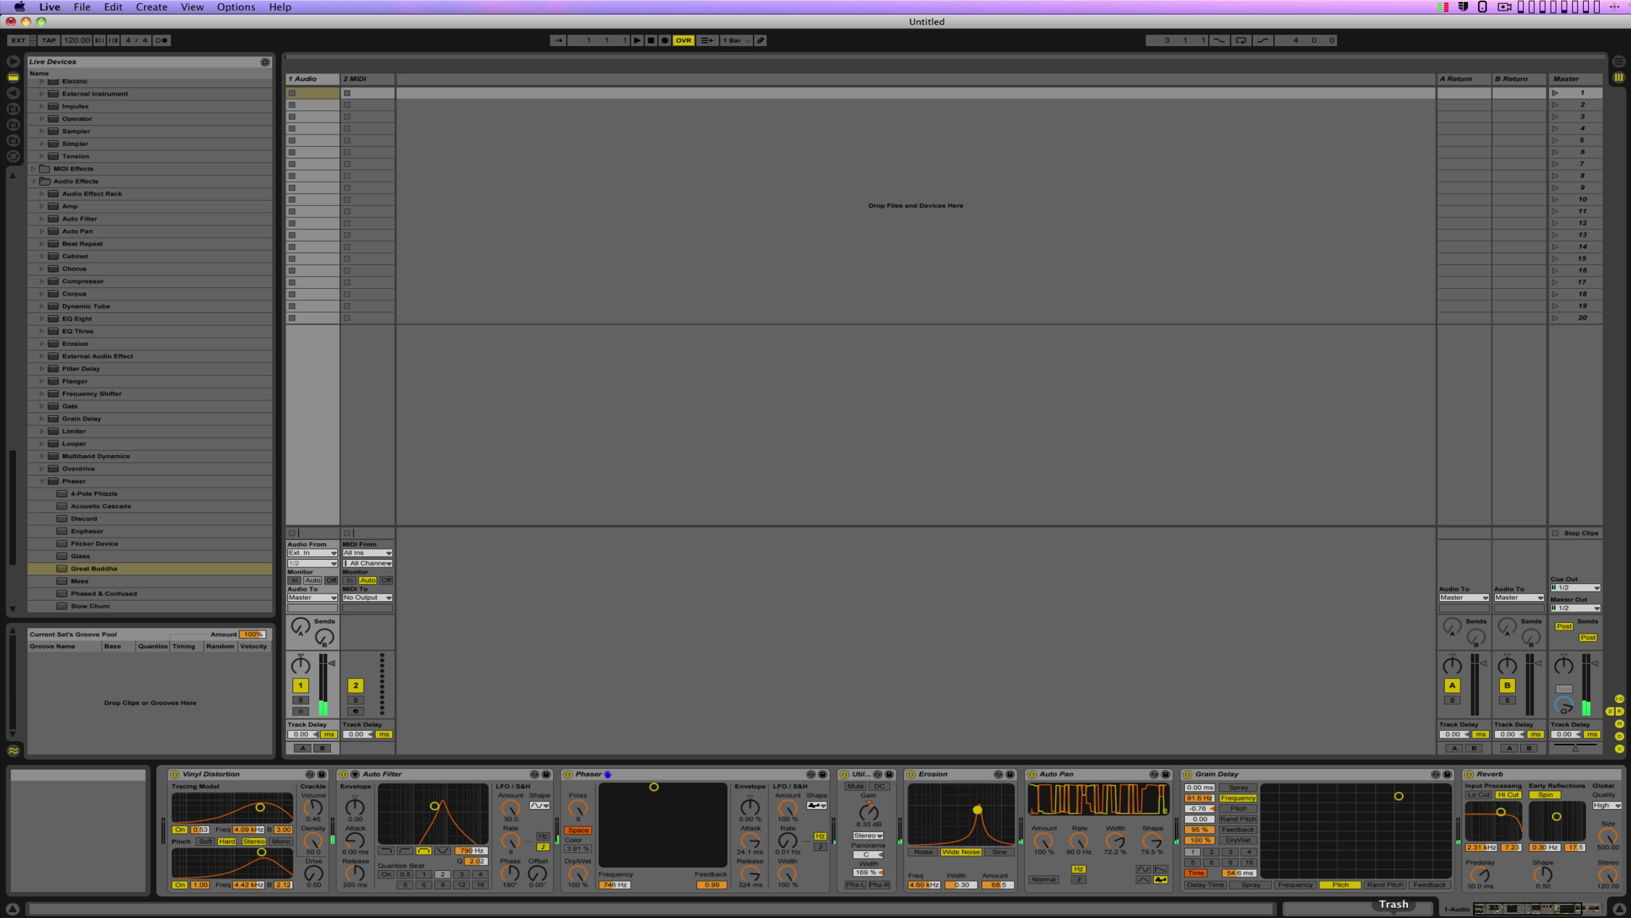
Step: Empty the system Trash and confirm permanently erasing its items
right_click(1400, 909)
left_click(1401, 906)
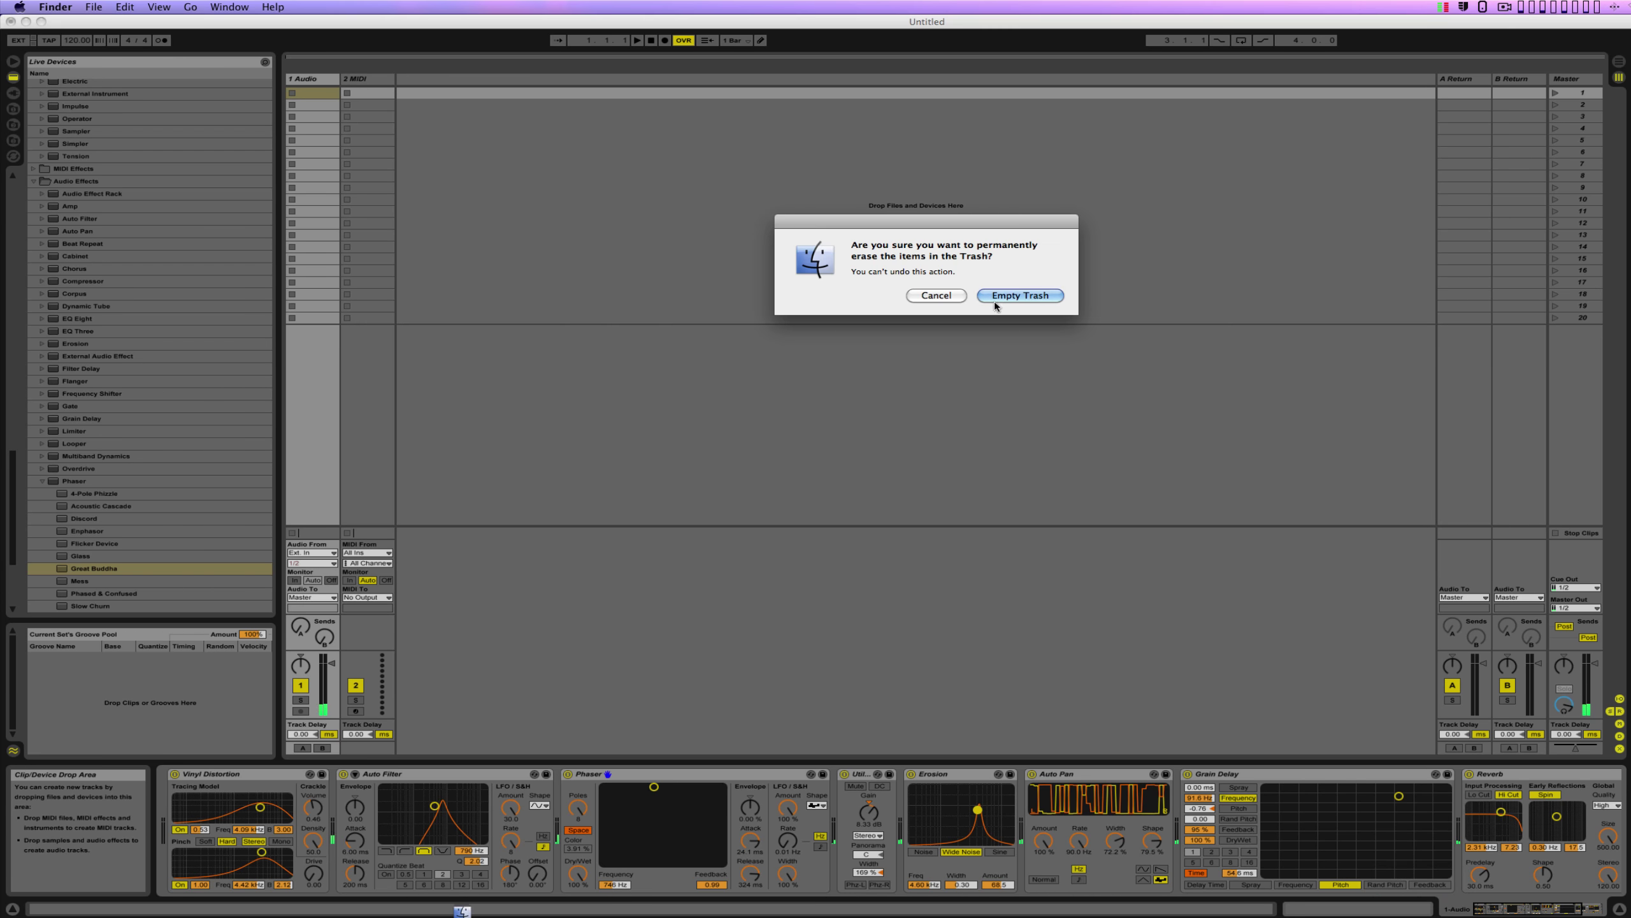
left_click(1005, 304)
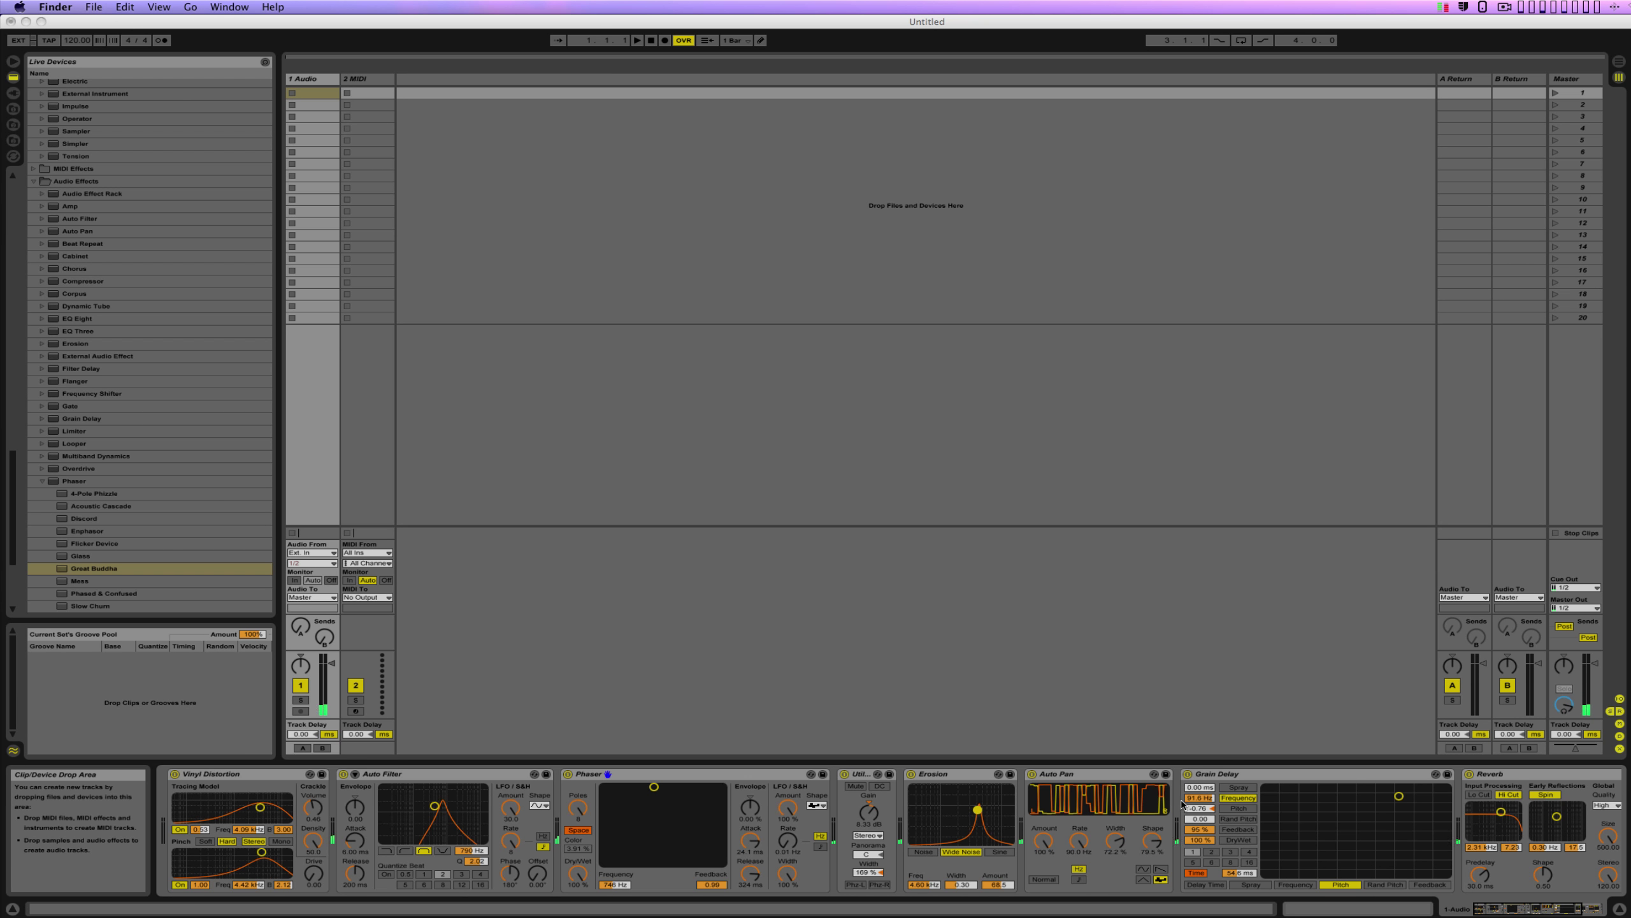
Step: Collapse the Phaser presets in the device browser and add EQ Eight at the end of the chain, after Reverb
scroll(1183, 805, "right", 8)
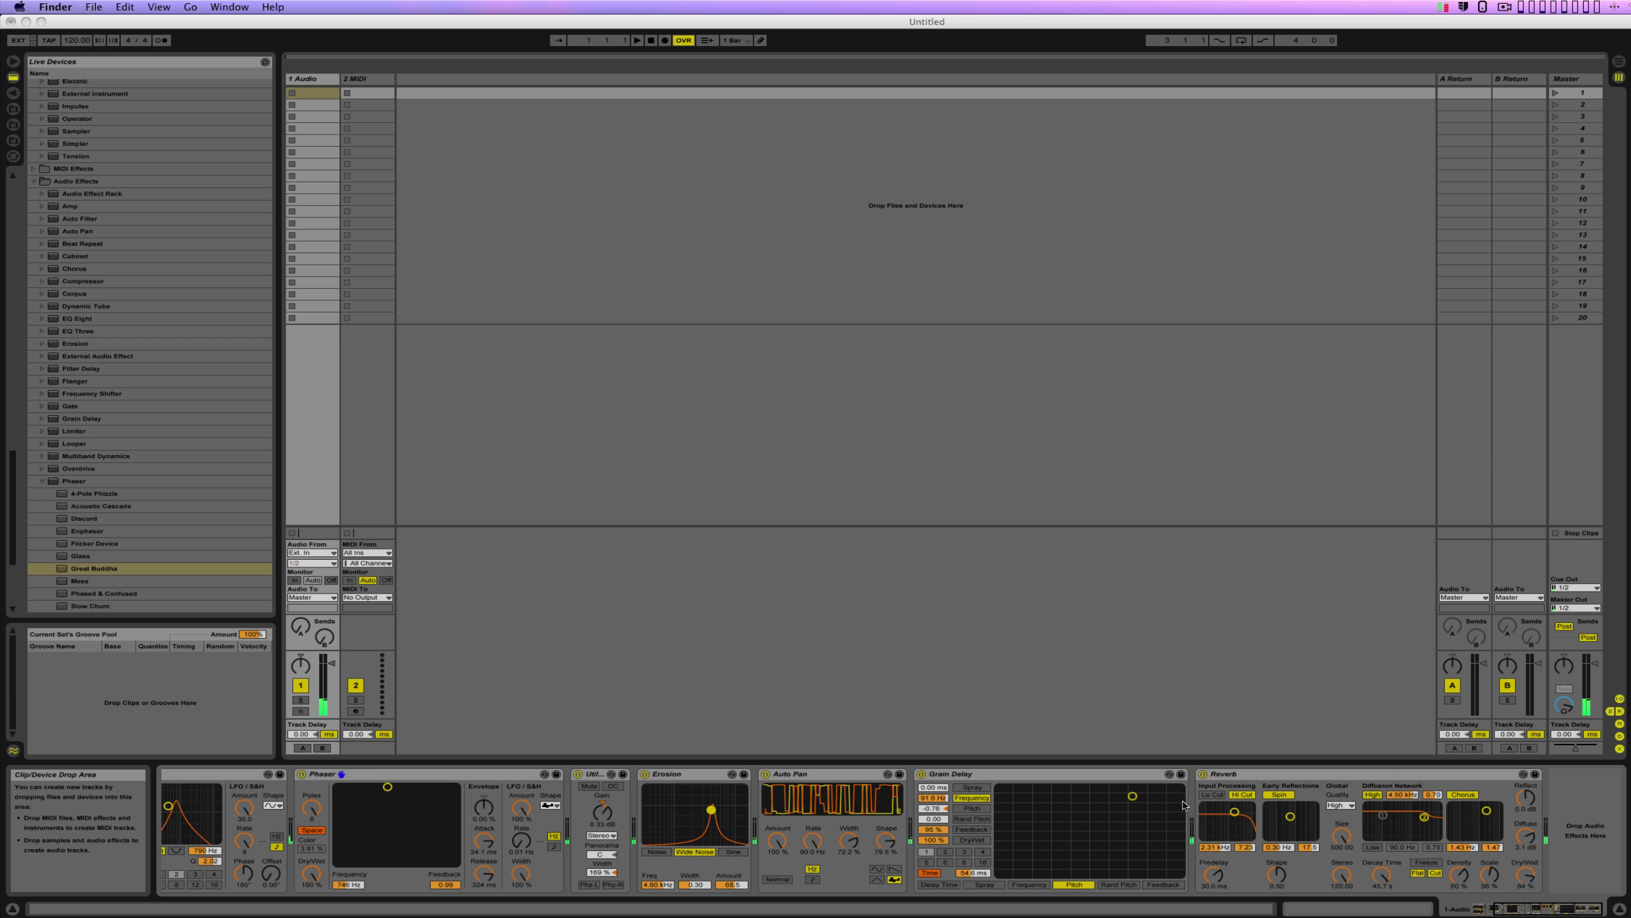
key("XF86AudioRaiseVolume")
left_click(42, 480)
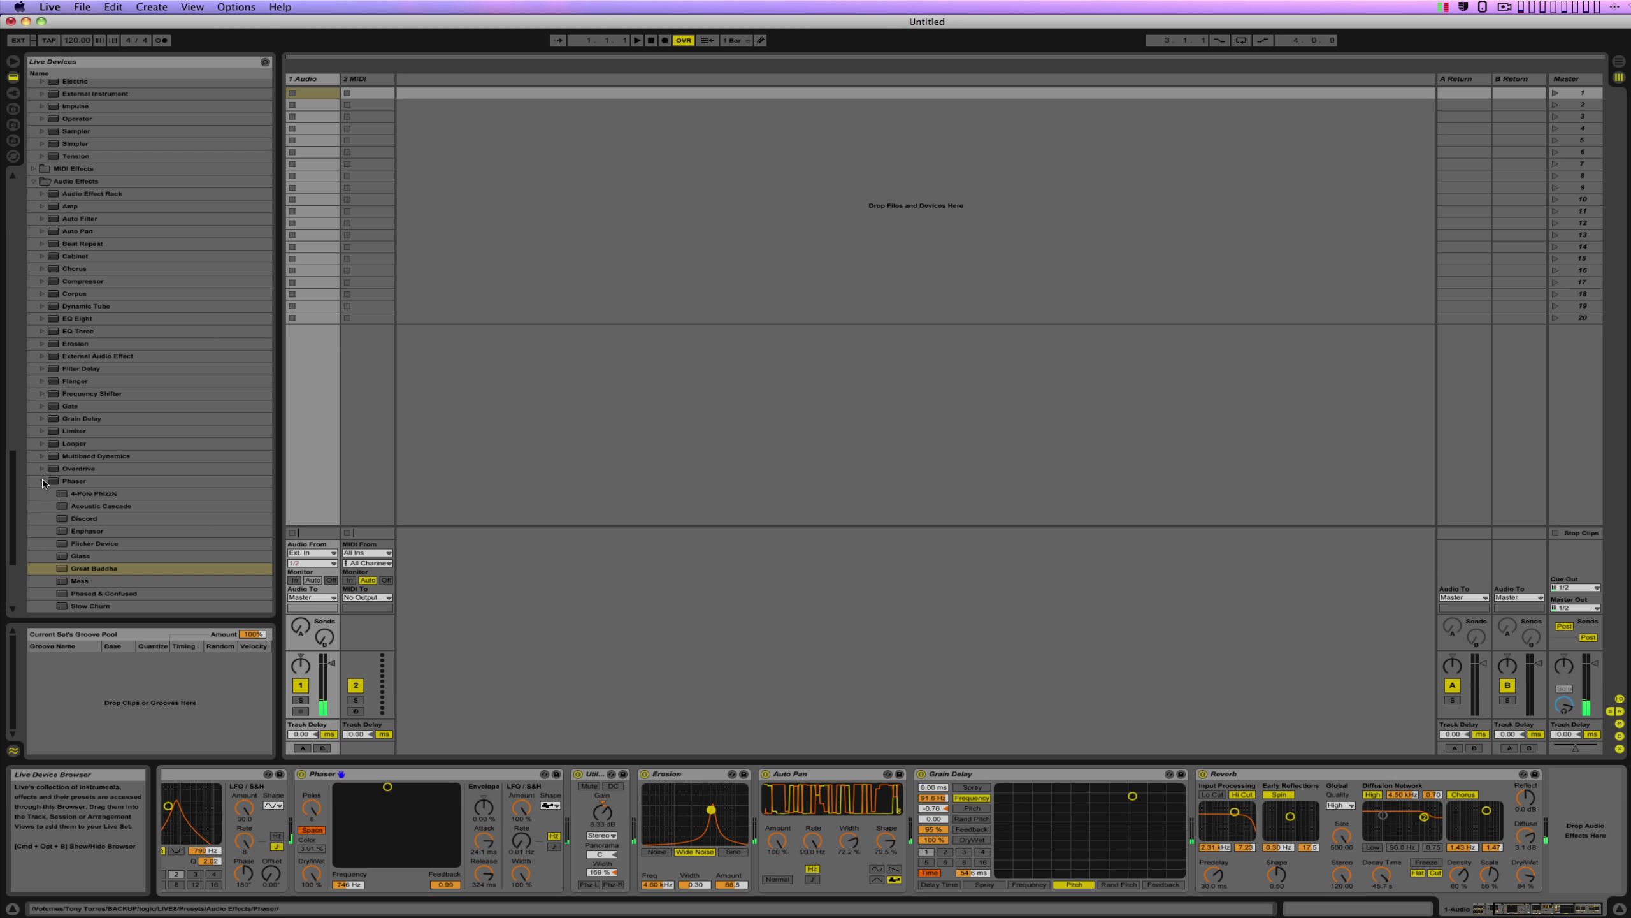
left_click(42, 480)
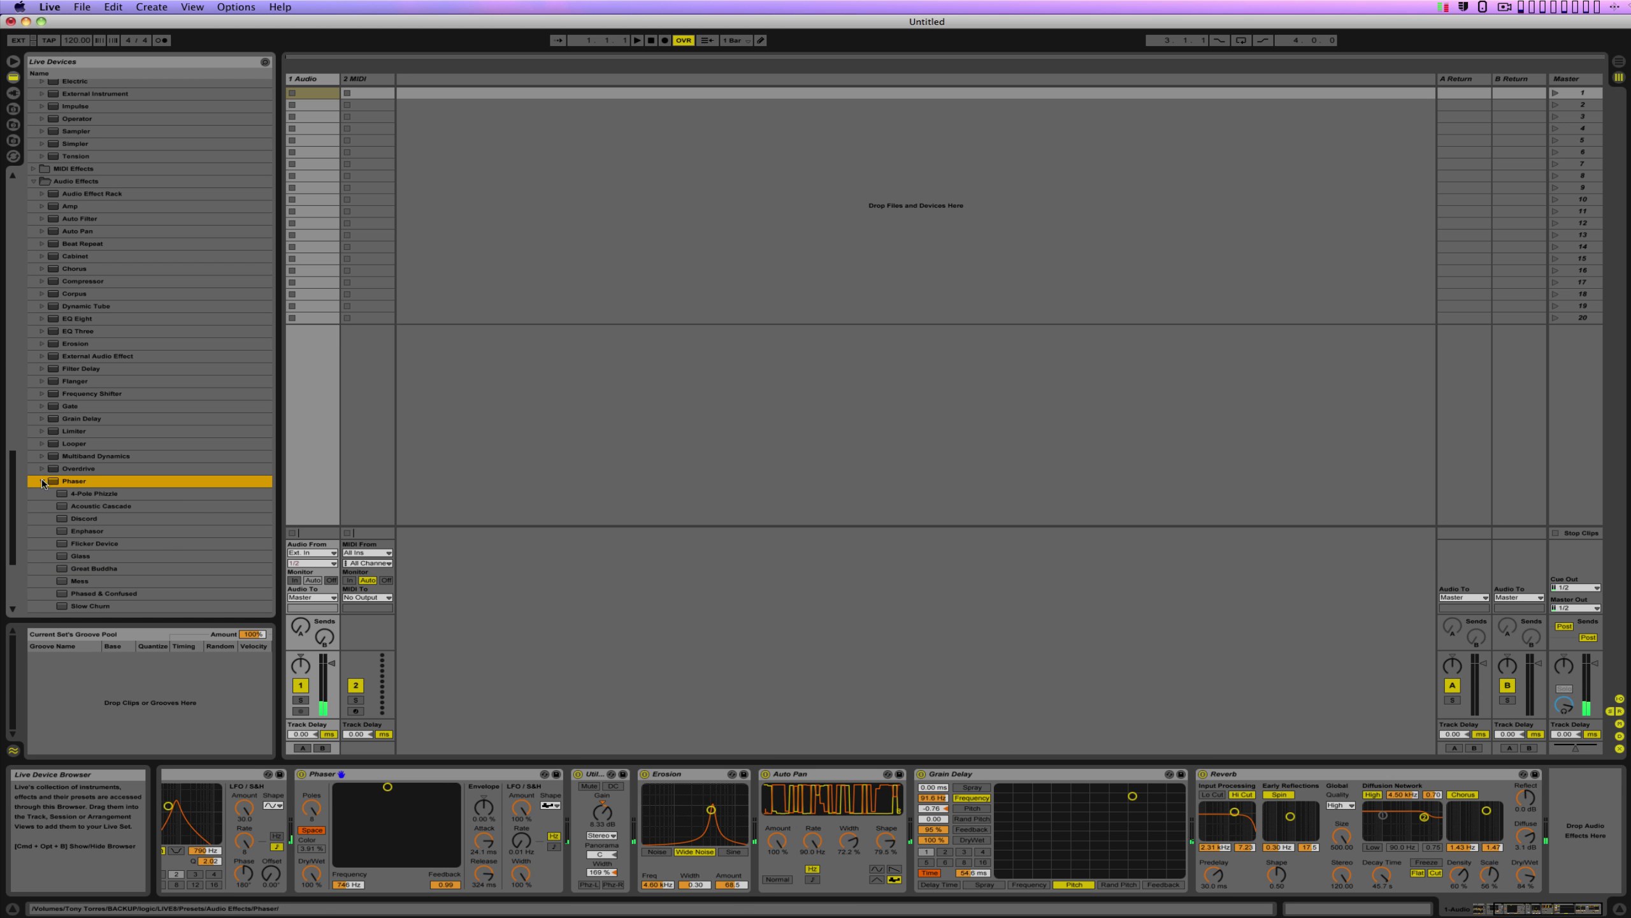
left_click(55, 321)
left_click(1293, 879)
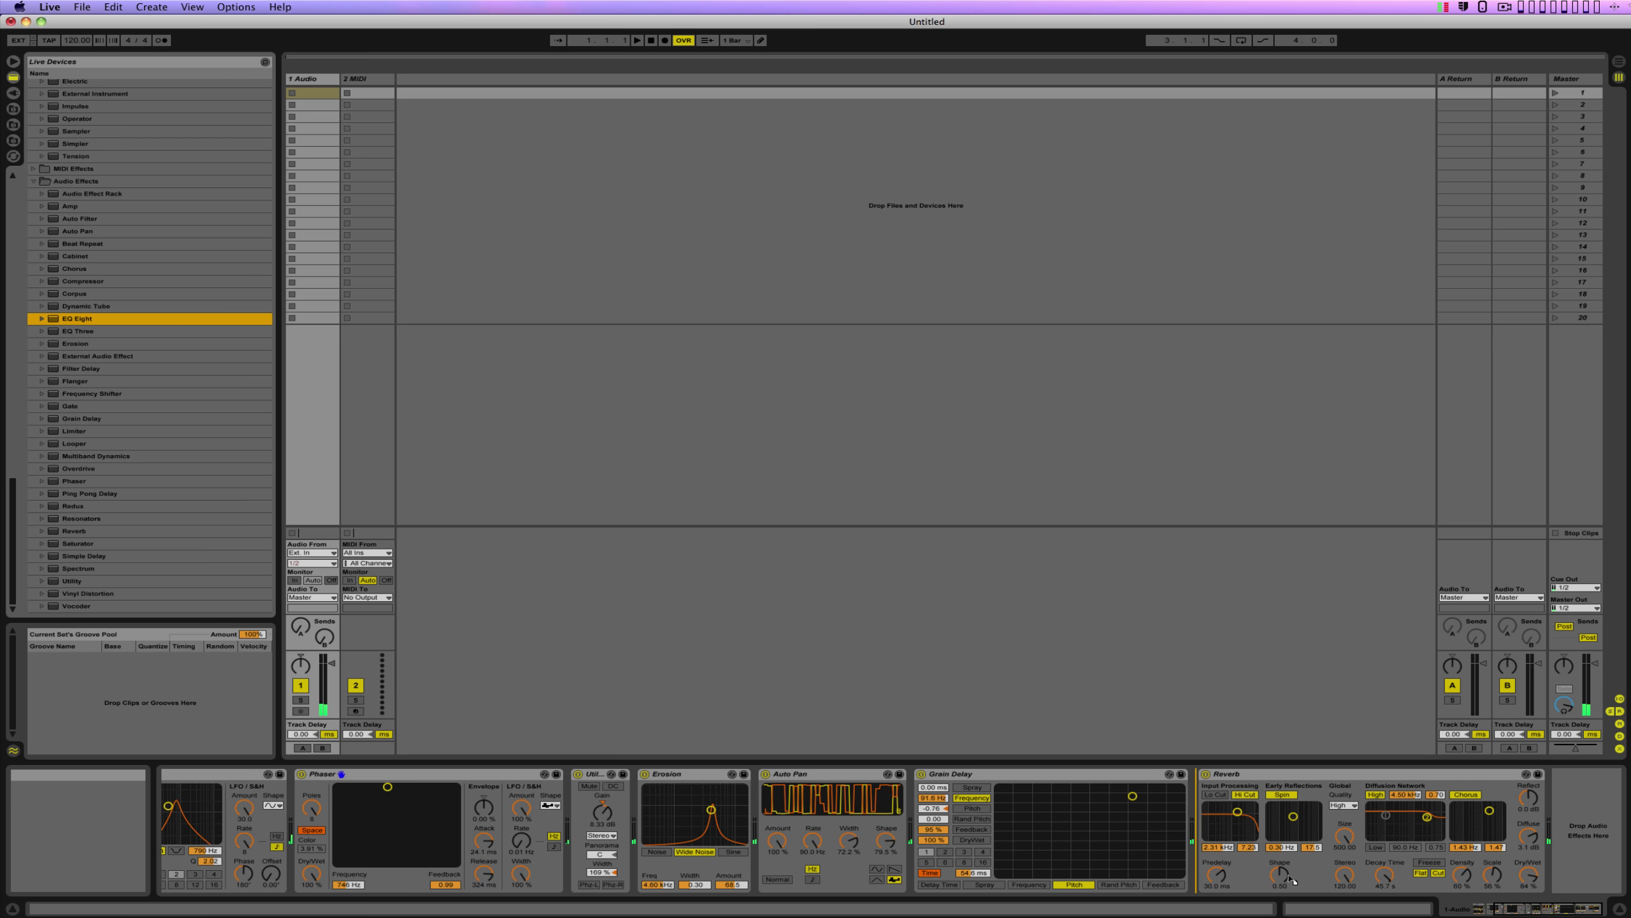
mouse_move(1224, 846)
left_mouse_down()
mouse_move(1207, 844)
mouse_move(1578, 827)
left_mouse_up()
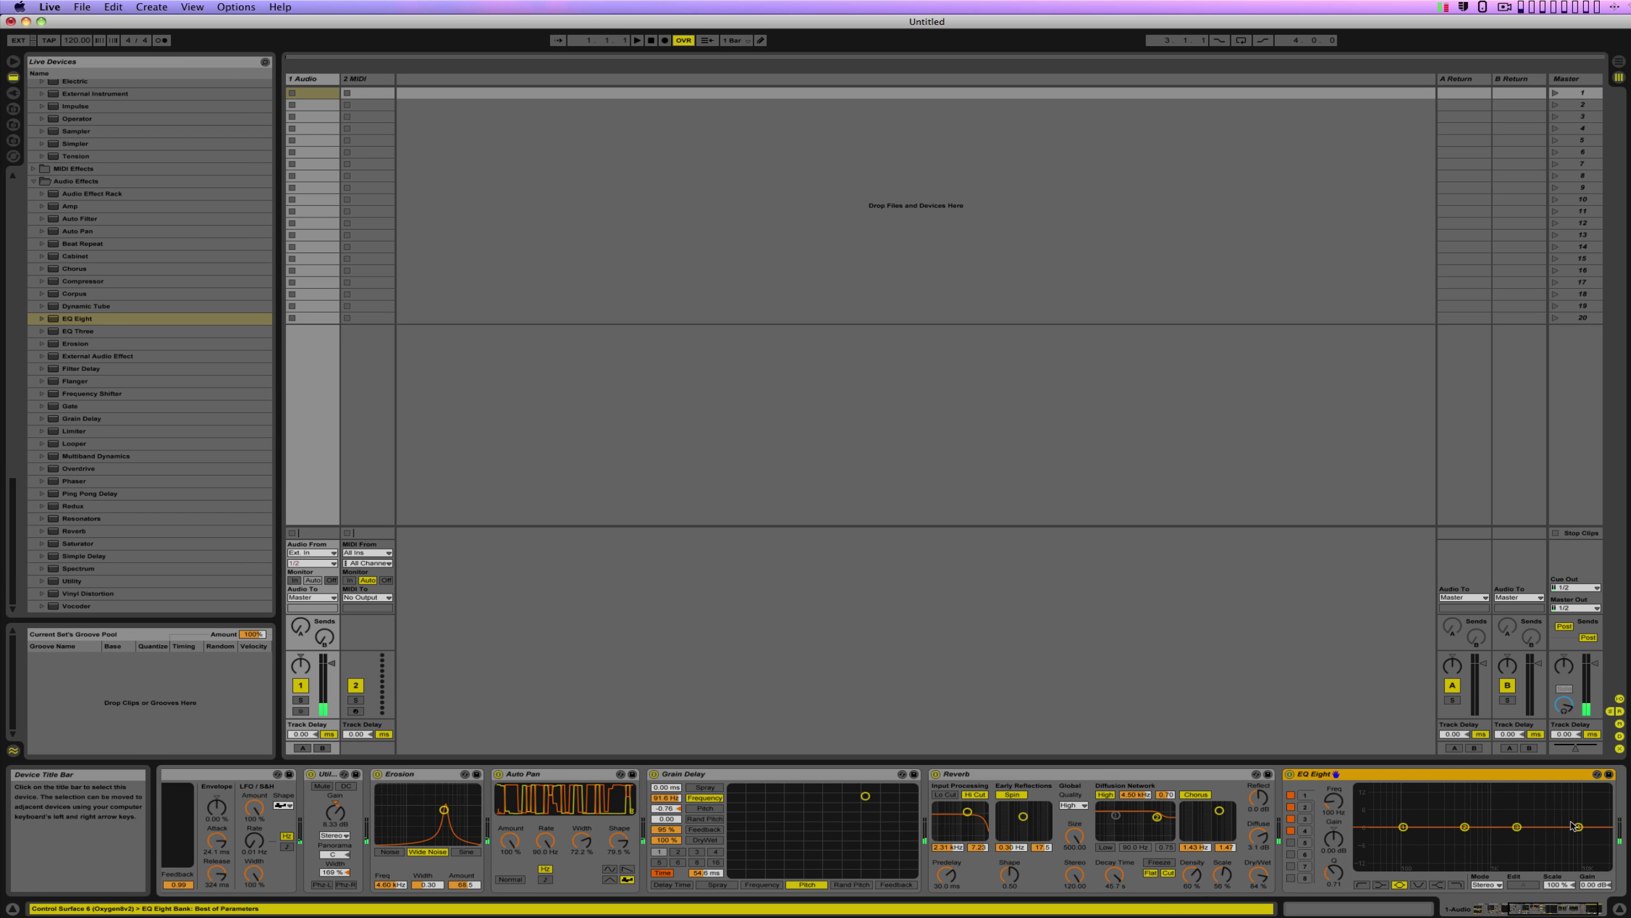
Step: Turn off filter bands 2, 3 and 4 in EQ Eight so only band 1 stays active
left_click(1291, 844)
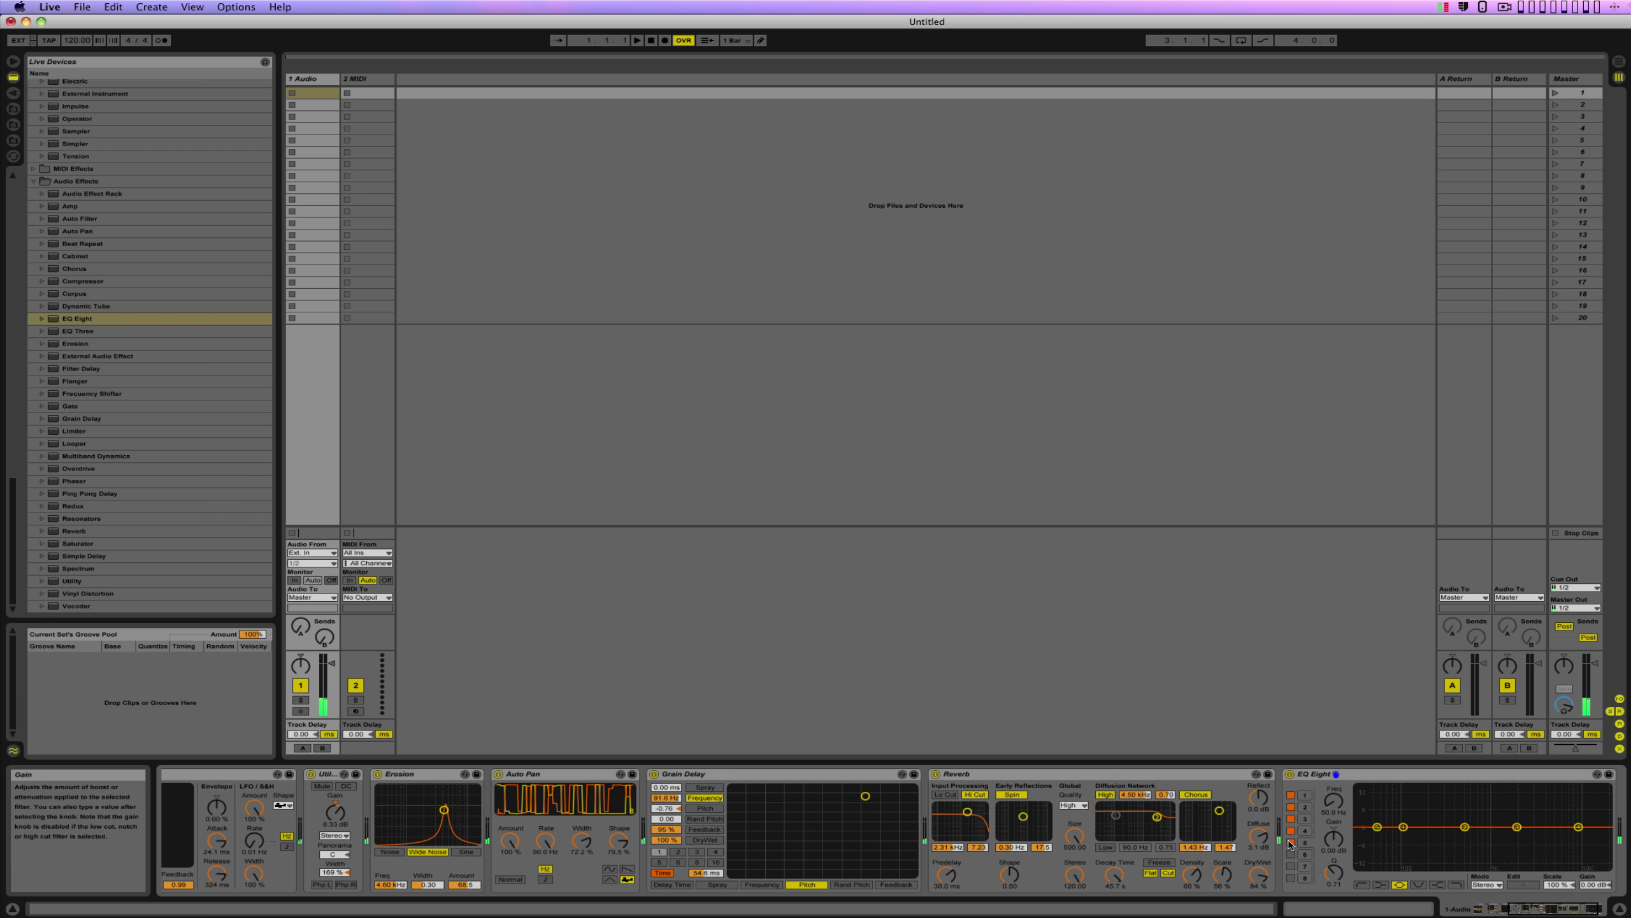
left_click(1292, 843)
left_click(1291, 830)
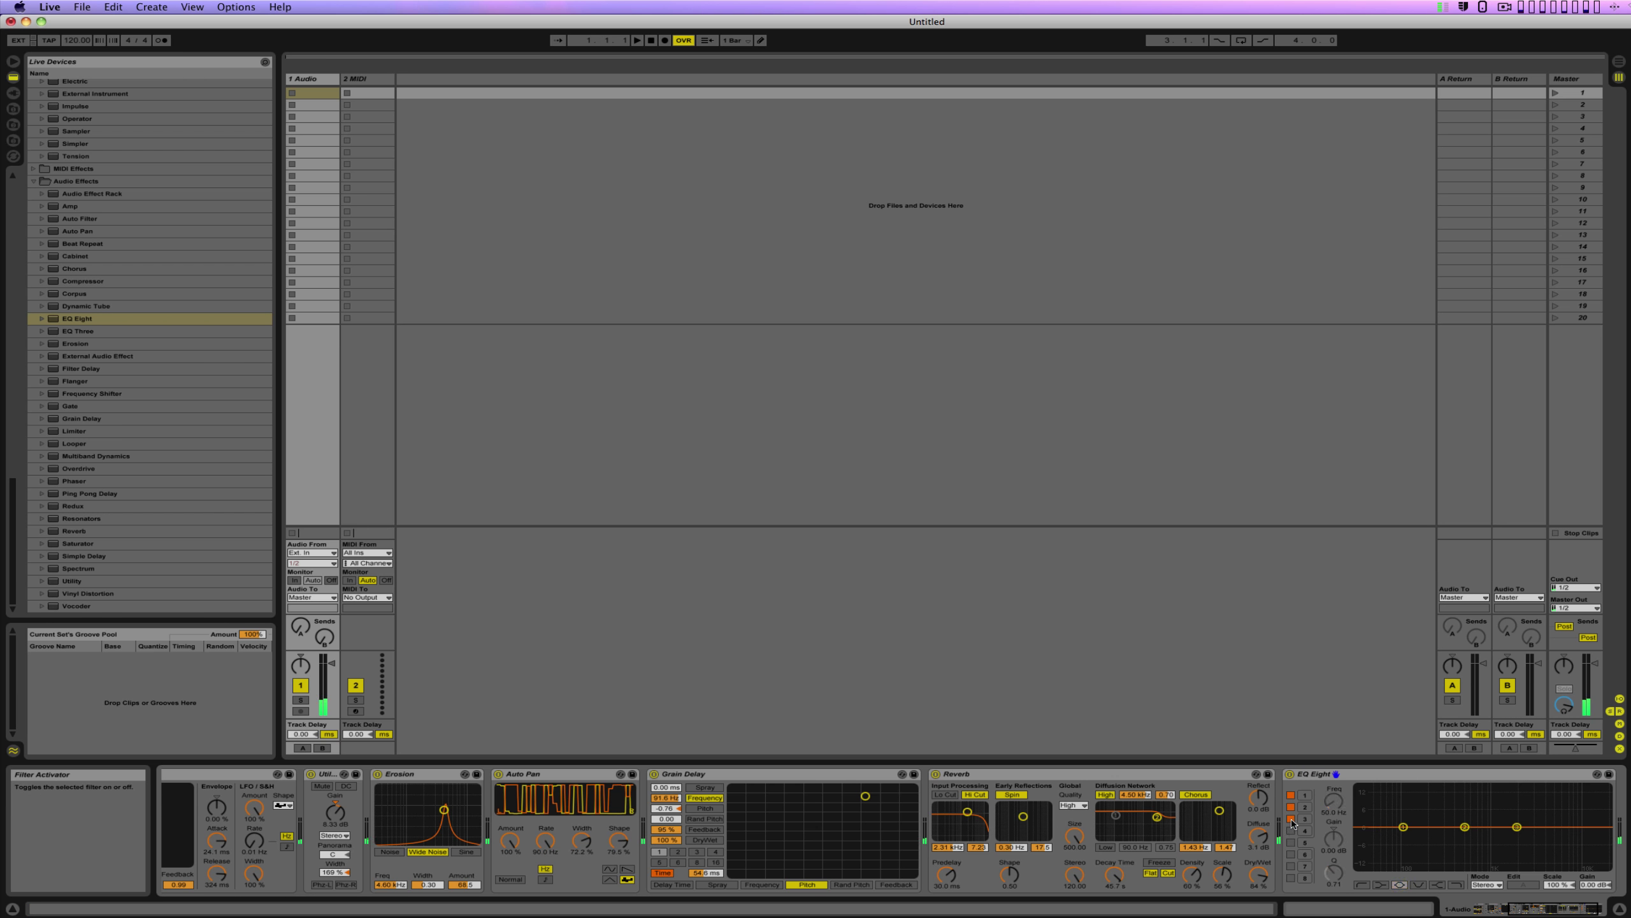
left_click(1291, 819)
left_click(1291, 807)
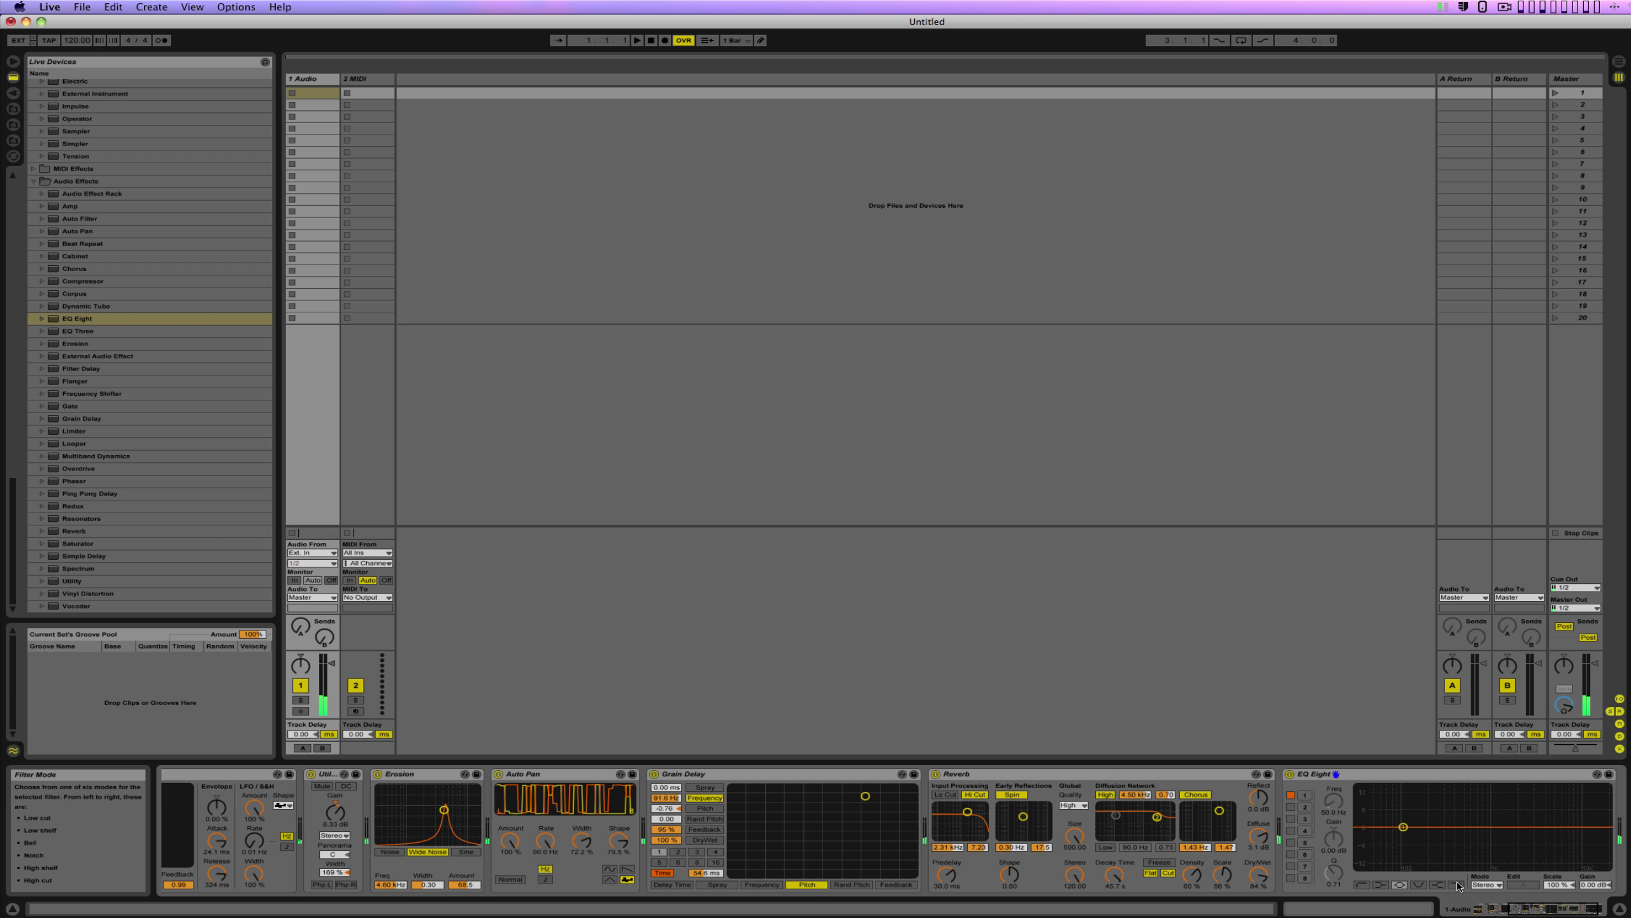
Step: Change EQ Eight's band 1 to a high cut filter and raise its frequency to about 550 Hz
left_click(1304, 798)
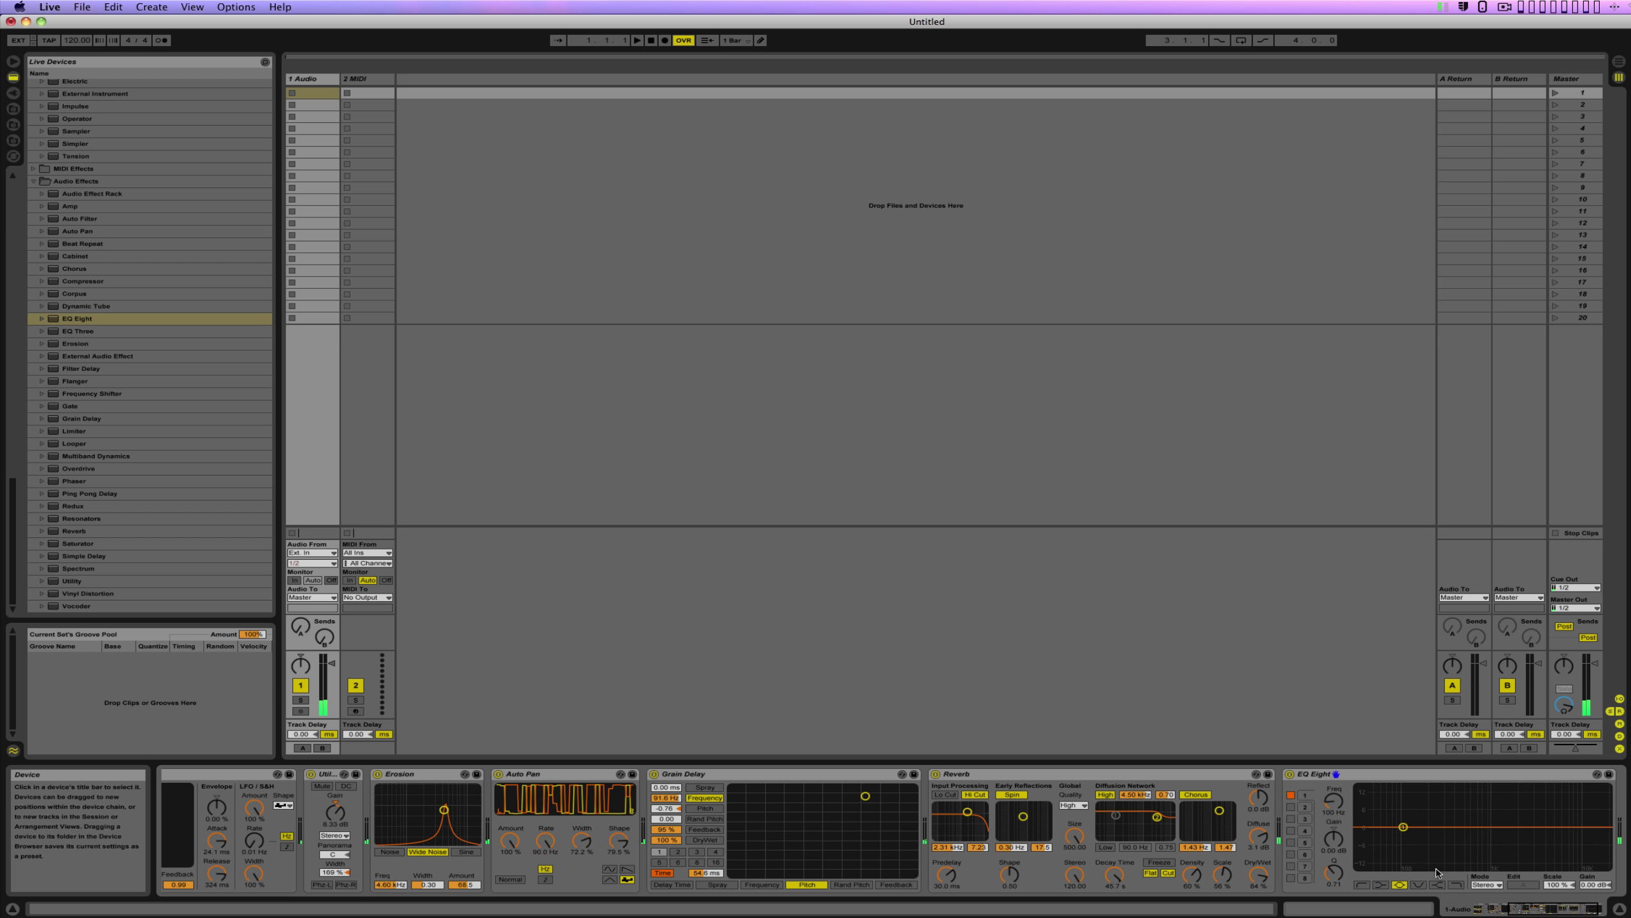
left_click(1457, 886)
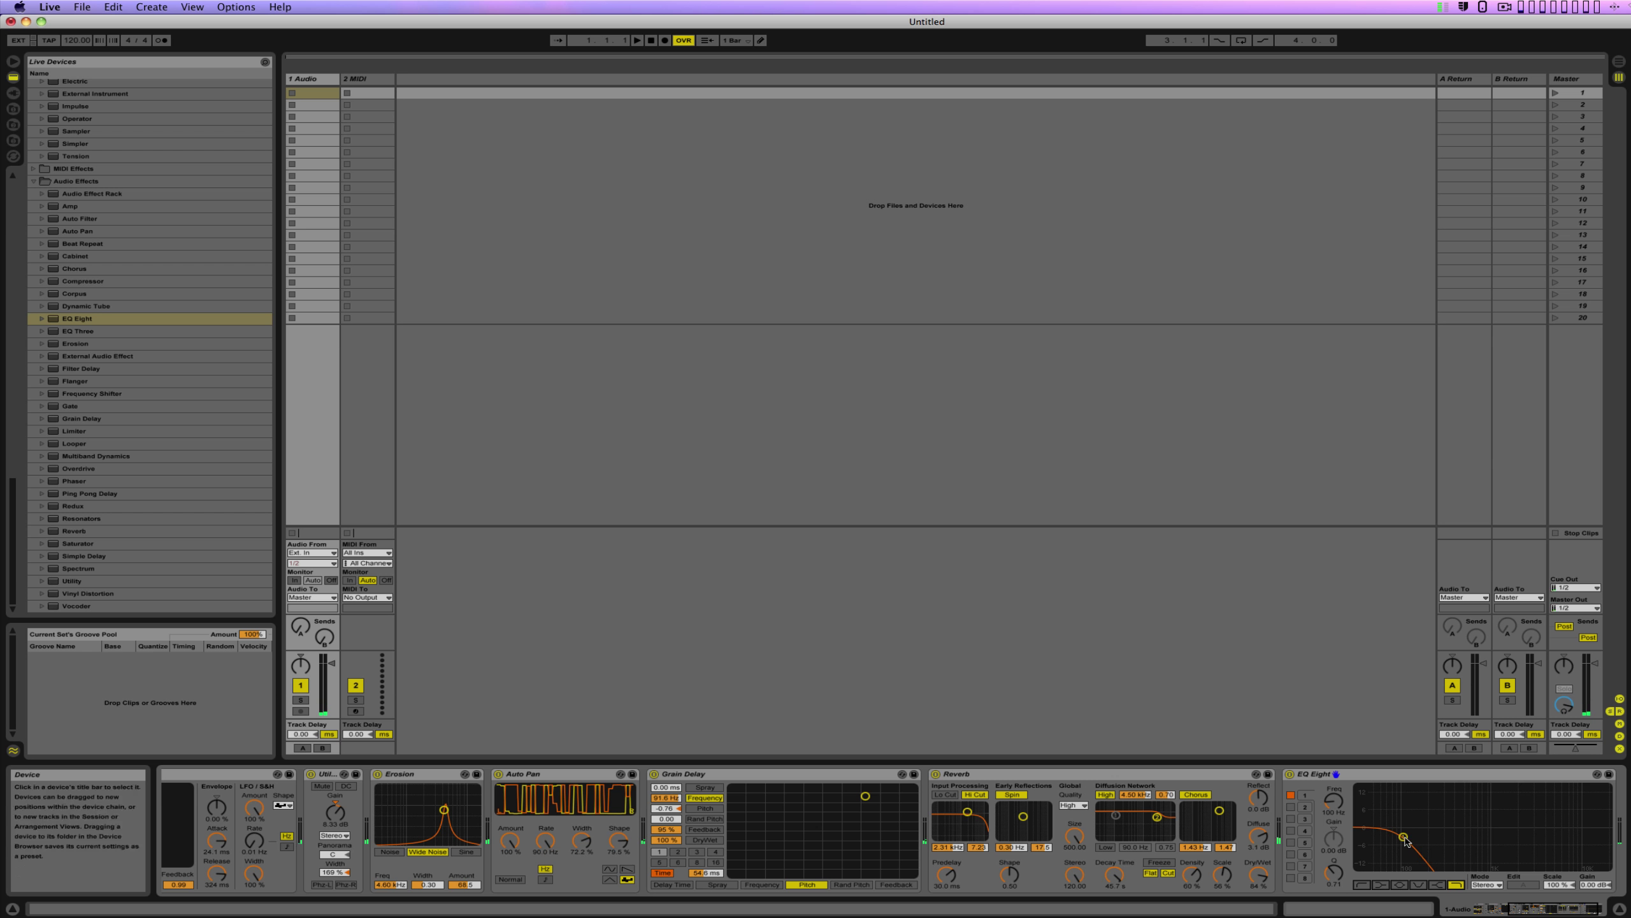
left_click_drag(1405, 837, 1465, 827)
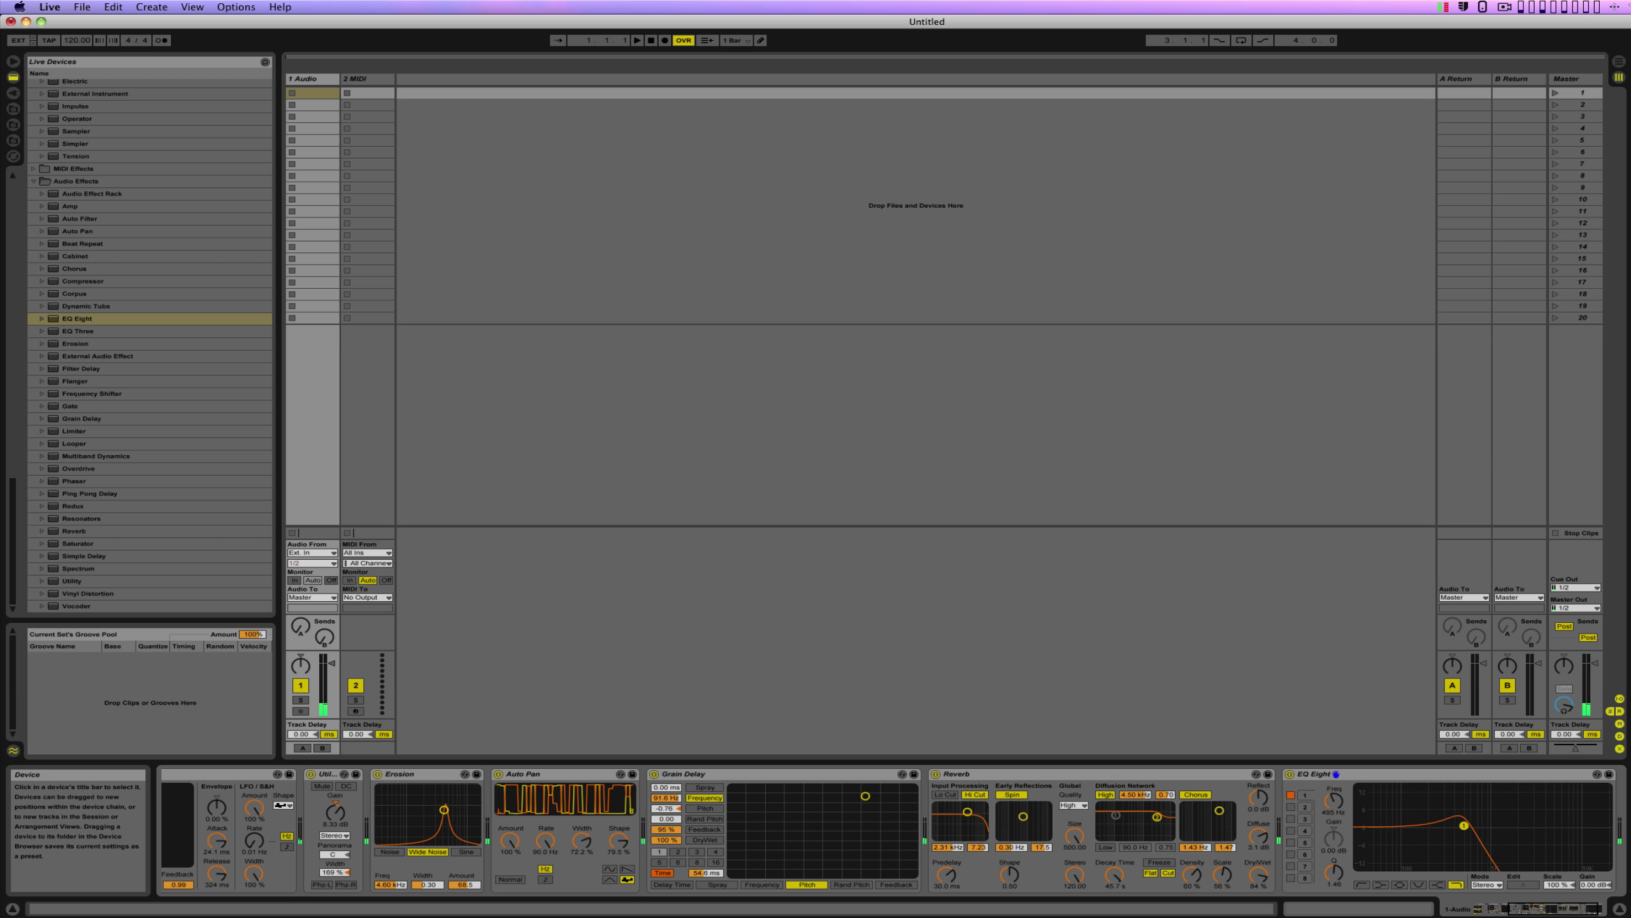
key("XF86AudioRaiseVolume")
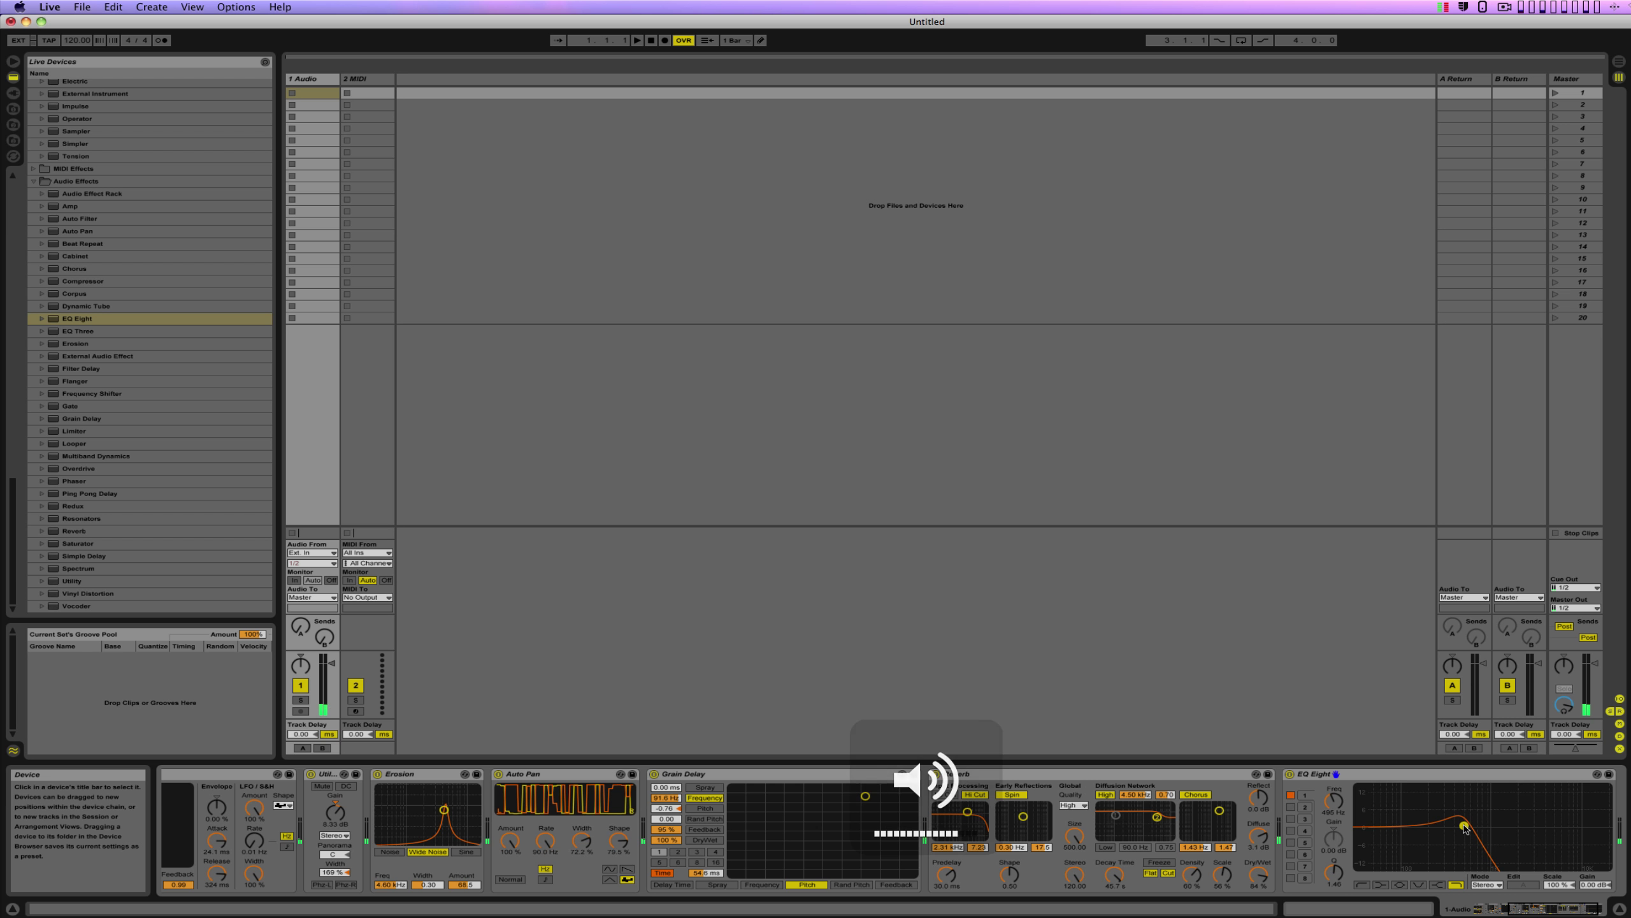
left_click_drag(1465, 828, 1474, 823)
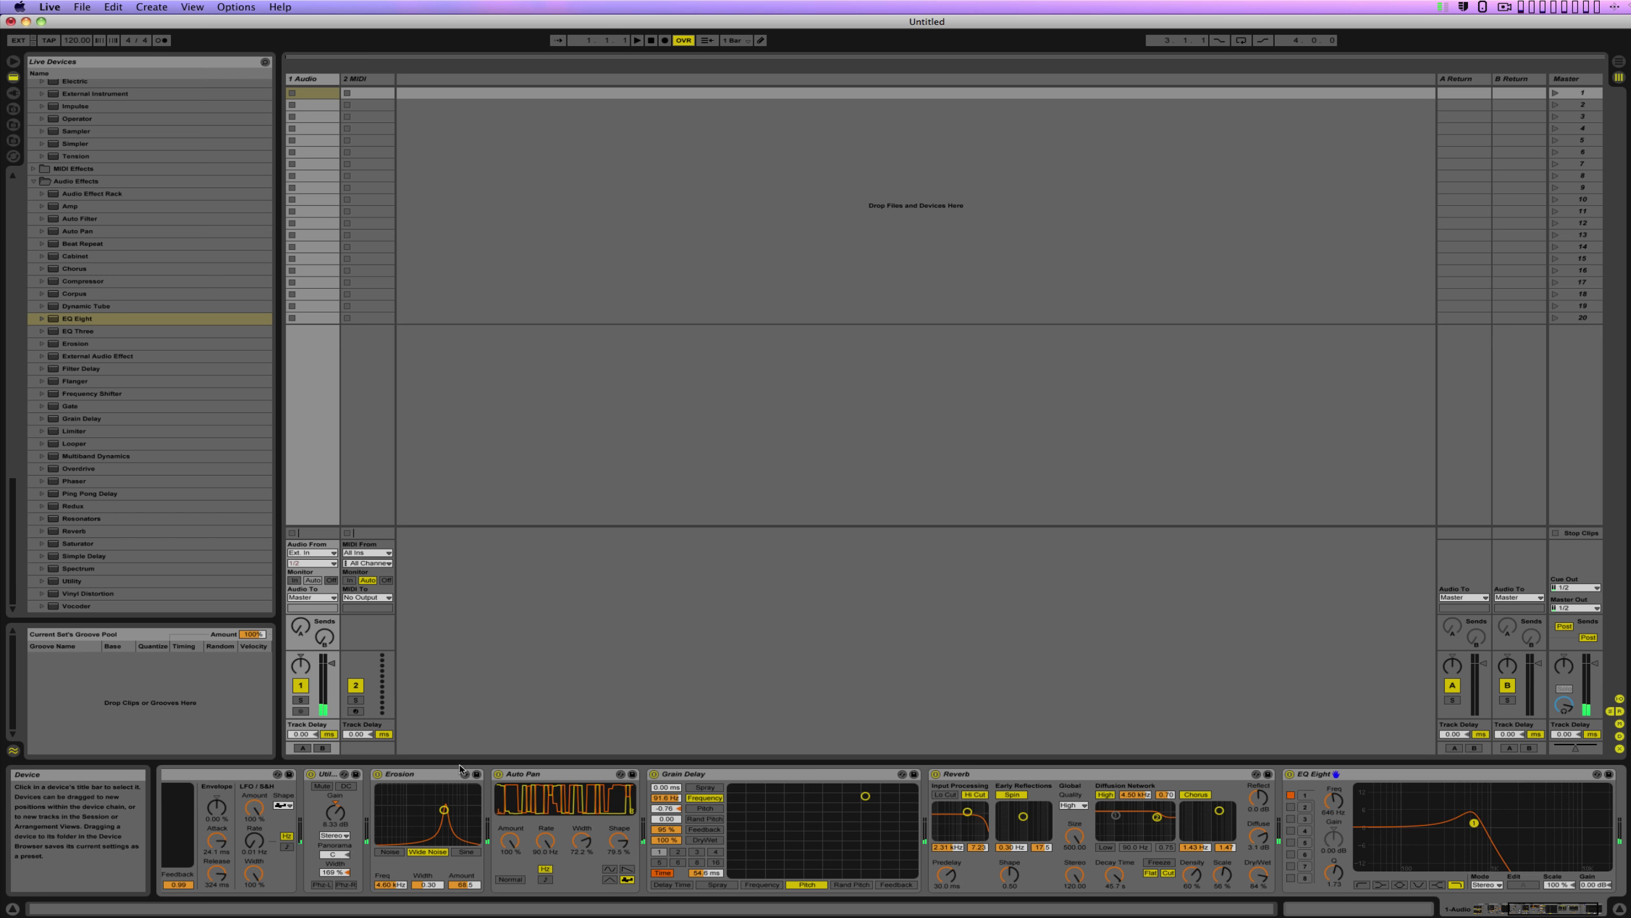
Step: Raise Erosion's frequency and amount slightly, and increase Auto Filter's cutoff
scroll(505, 835, "left", 5)
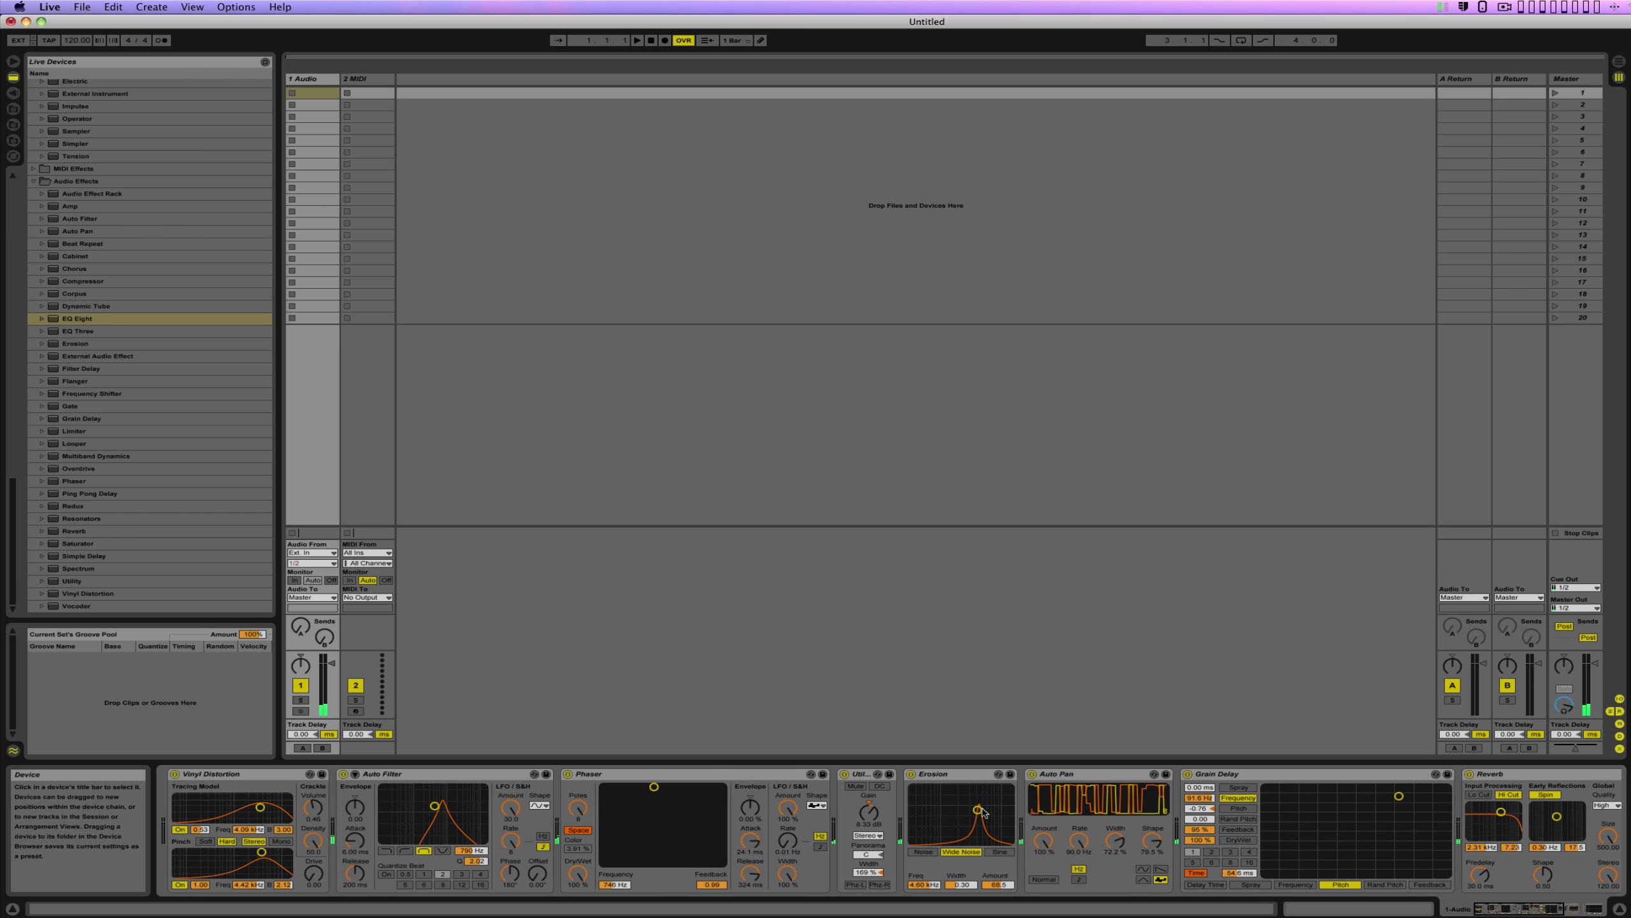
left_click_drag(977, 810, 987, 804)
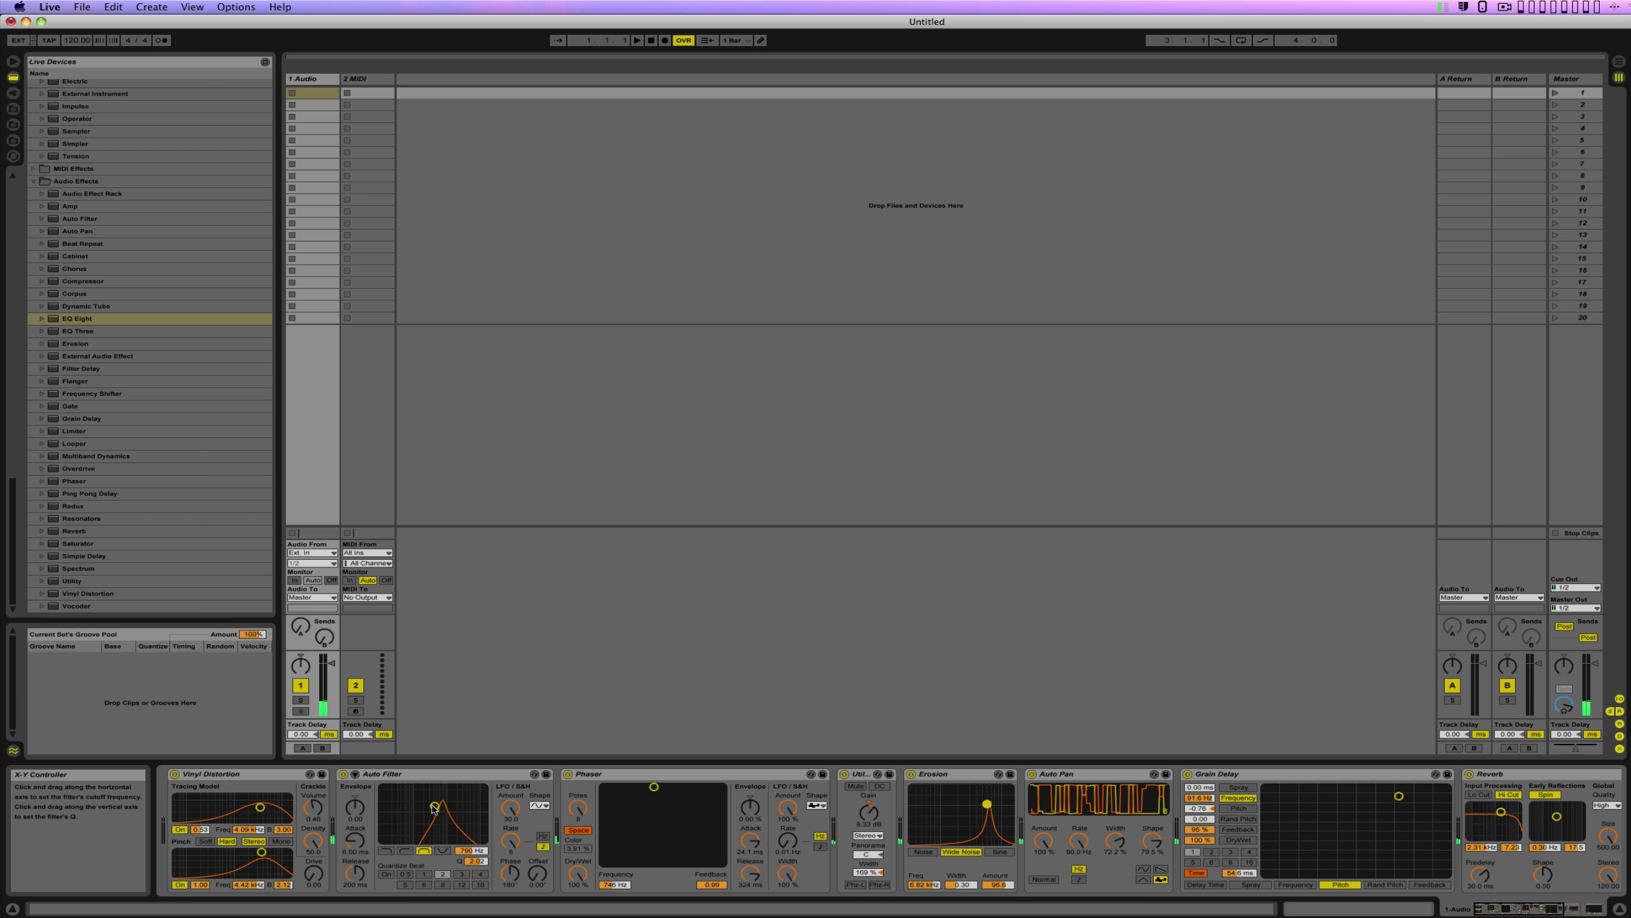
left_click_drag(435, 806, 439, 806)
Step: Fine-tune EQ Eight's high cut point, then raise Auto Filter's resonance and set its cutoff to about 1 kHz
scroll(785, 874, "right", 10)
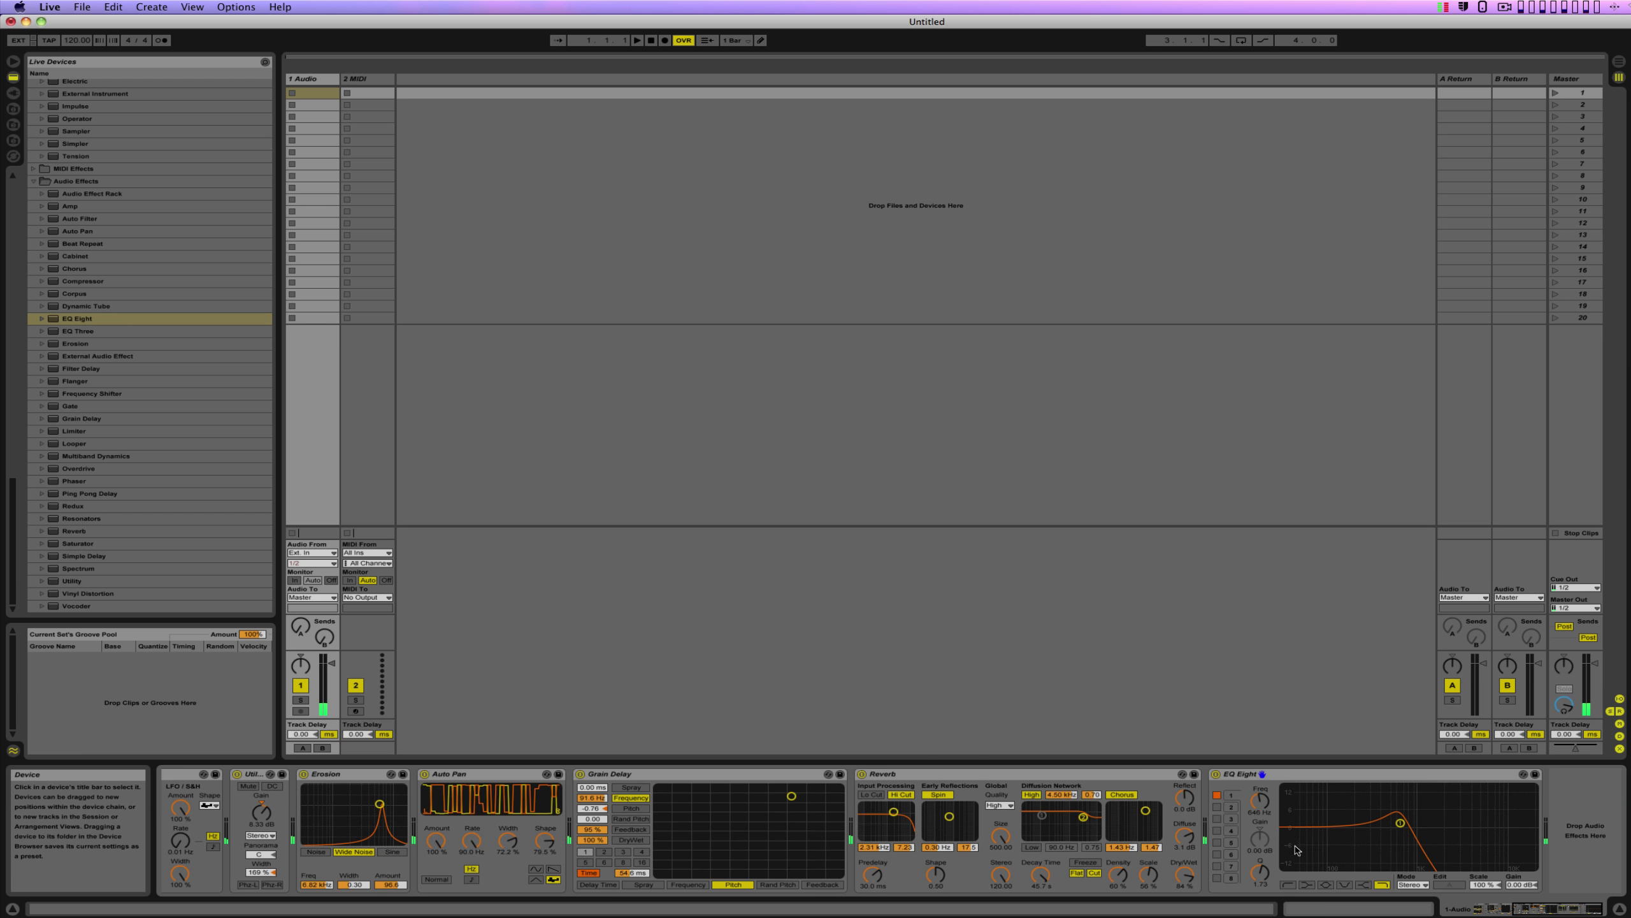
left_click_drag(1400, 823, 1400, 822)
scroll(1129, 861, "left", 5)
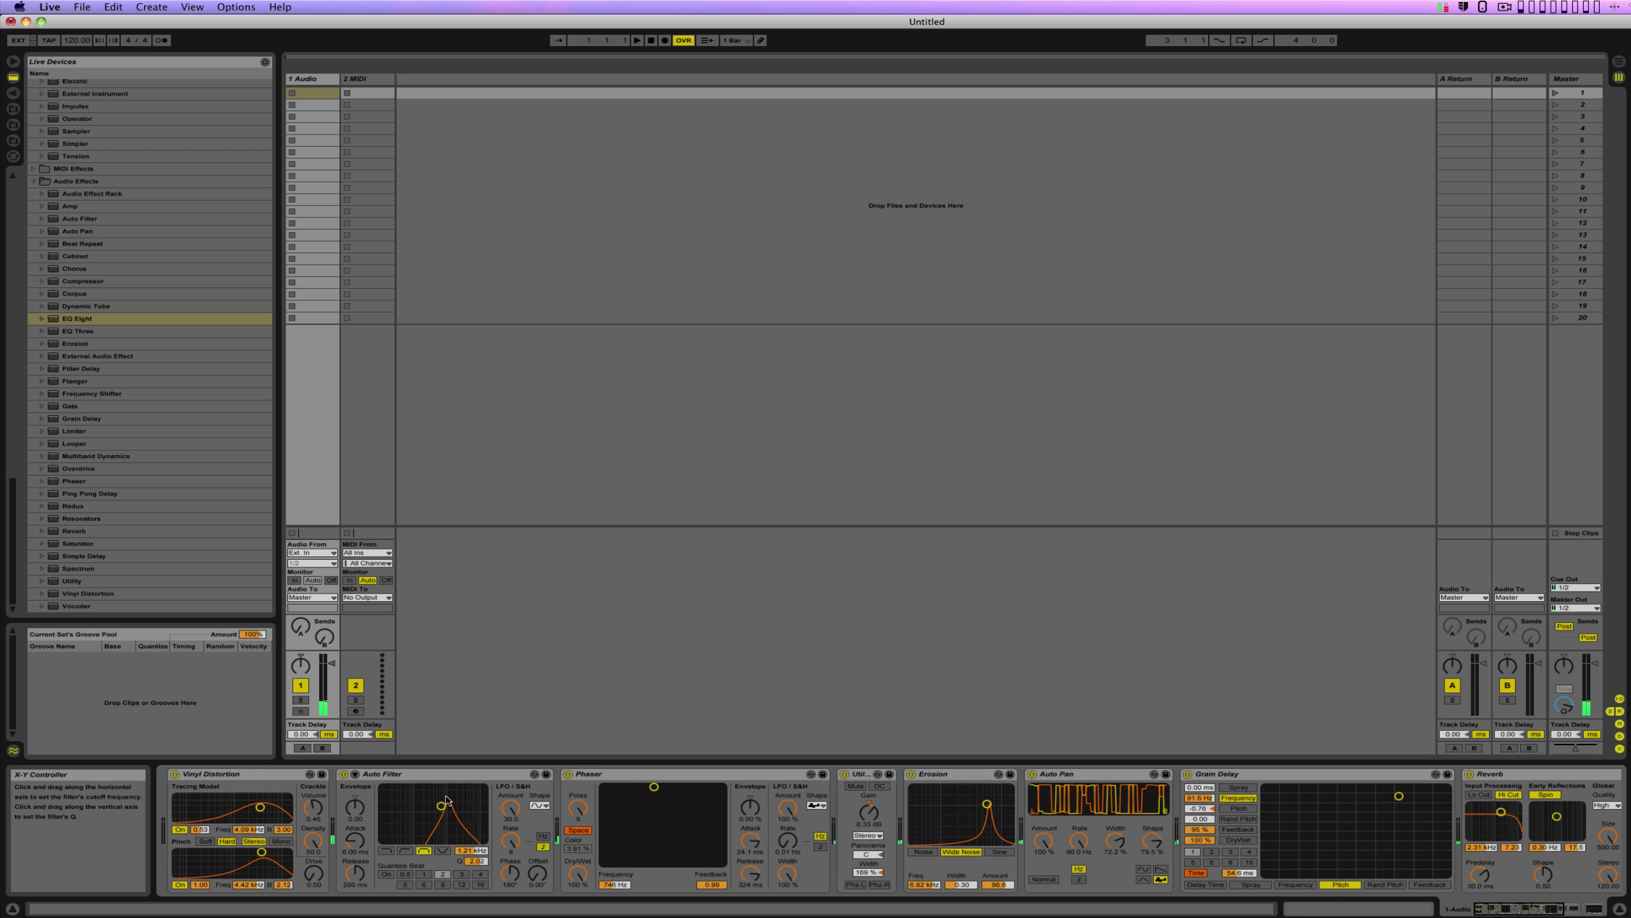
mouse_move(441, 806)
left_mouse_down()
mouse_move(416, 792)
mouse_move(467, 793)
mouse_move(431, 792)
left_mouse_up()
left_click_drag(431, 792, 438, 800)
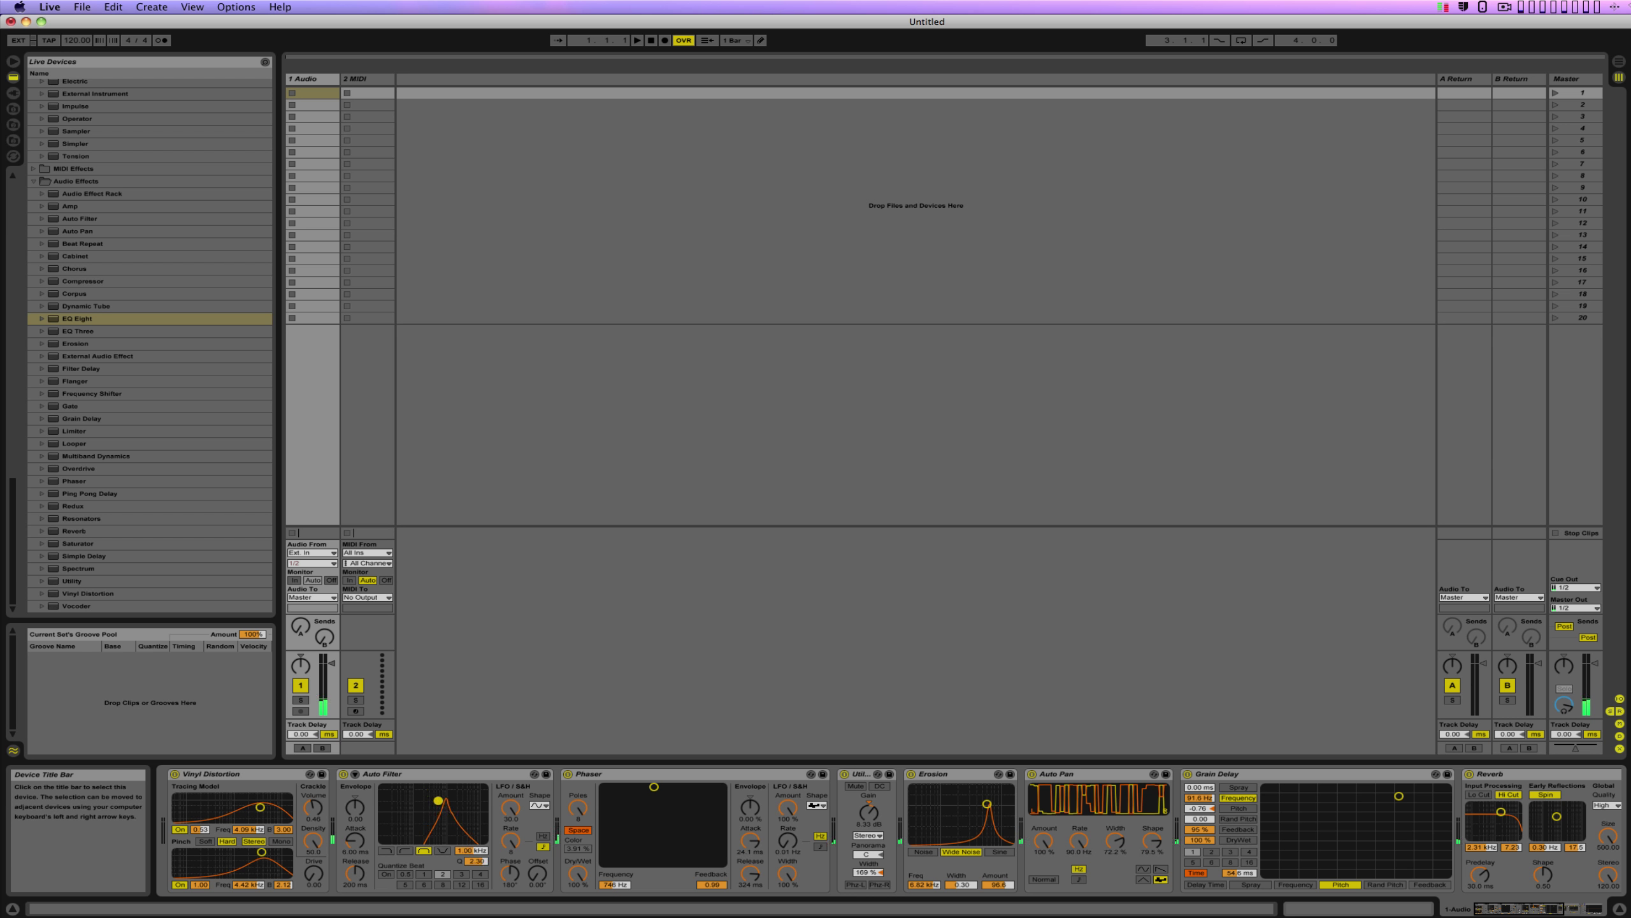